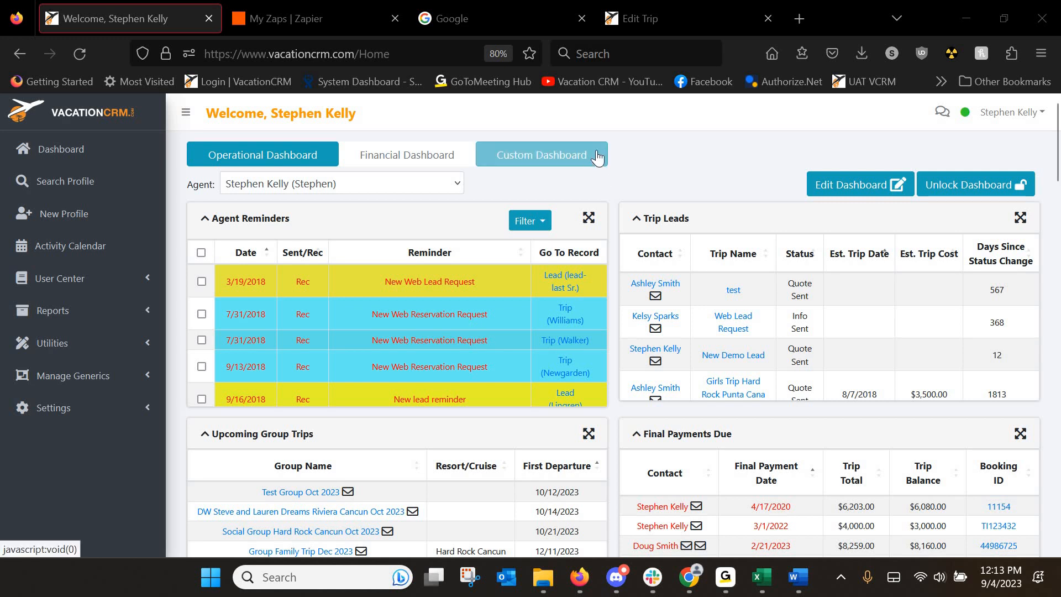
Go to VacationCRM's Zapier Setup under Settings > Manage User Details.
left_click(308, 22)
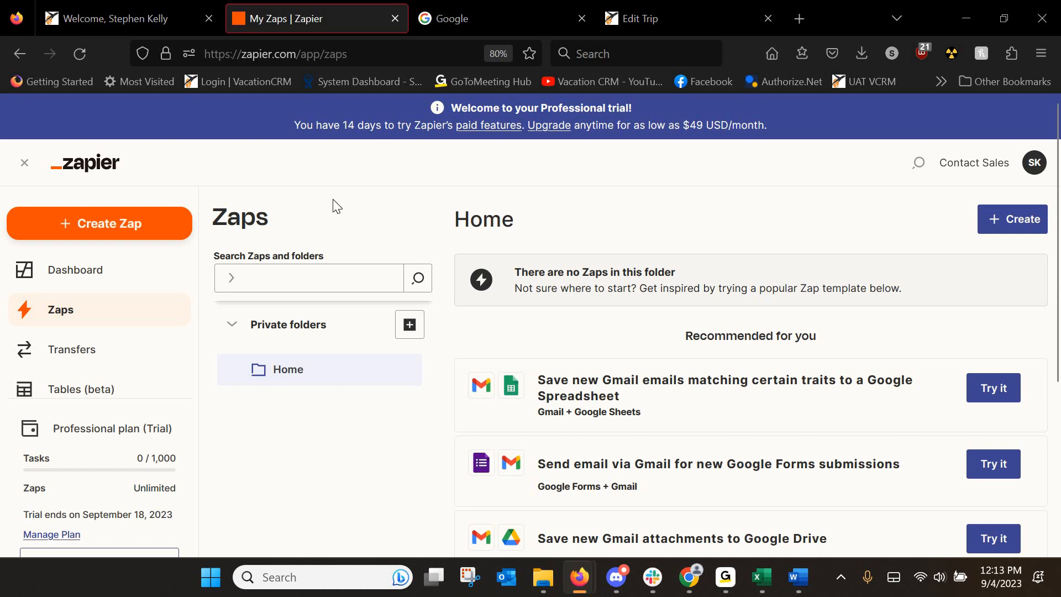
left_click(165, 22)
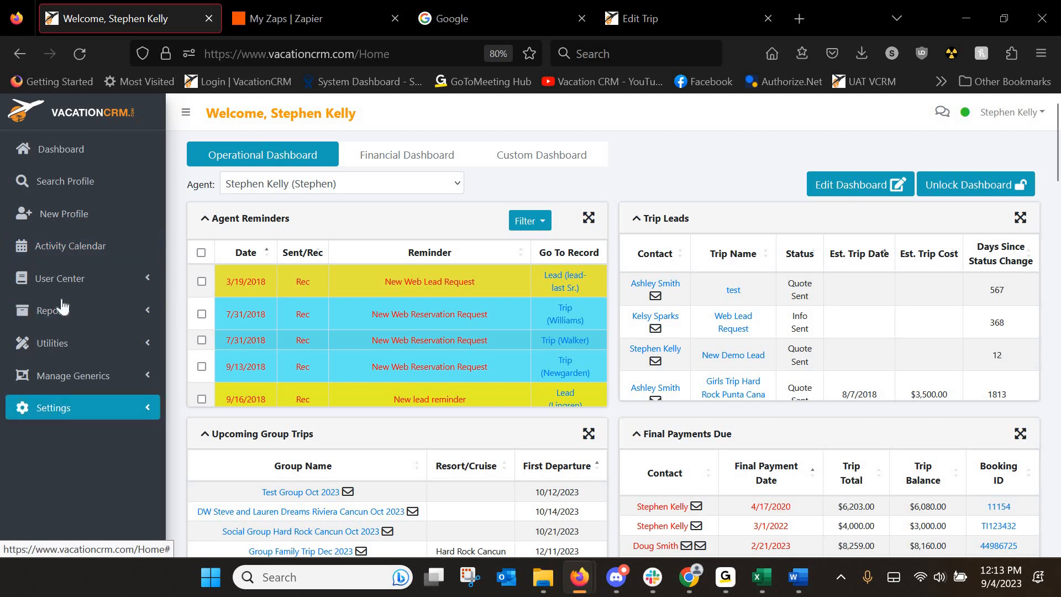
left_click(40, 412)
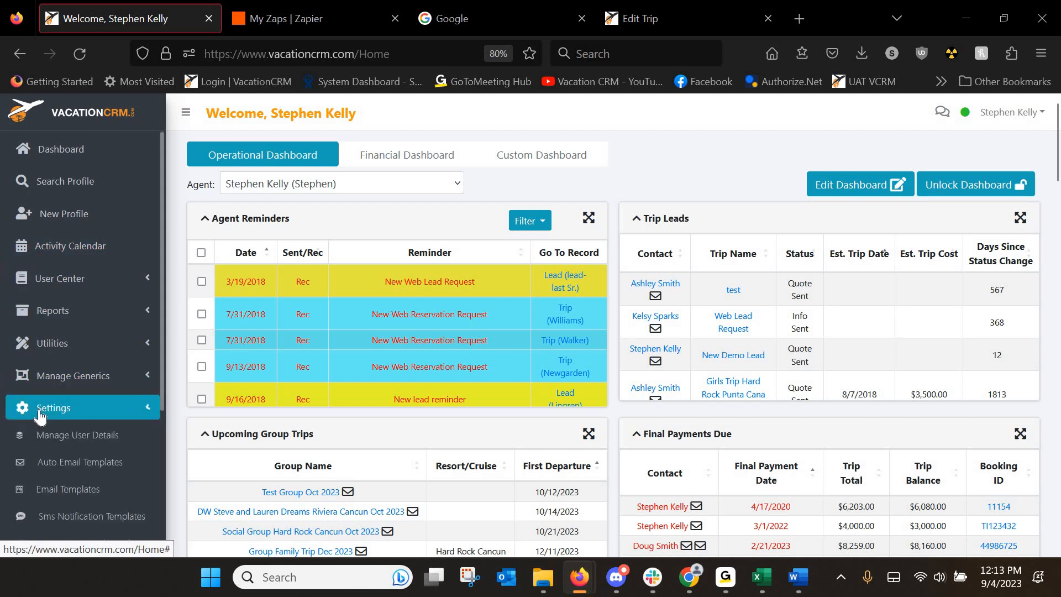
left_click(68, 432)
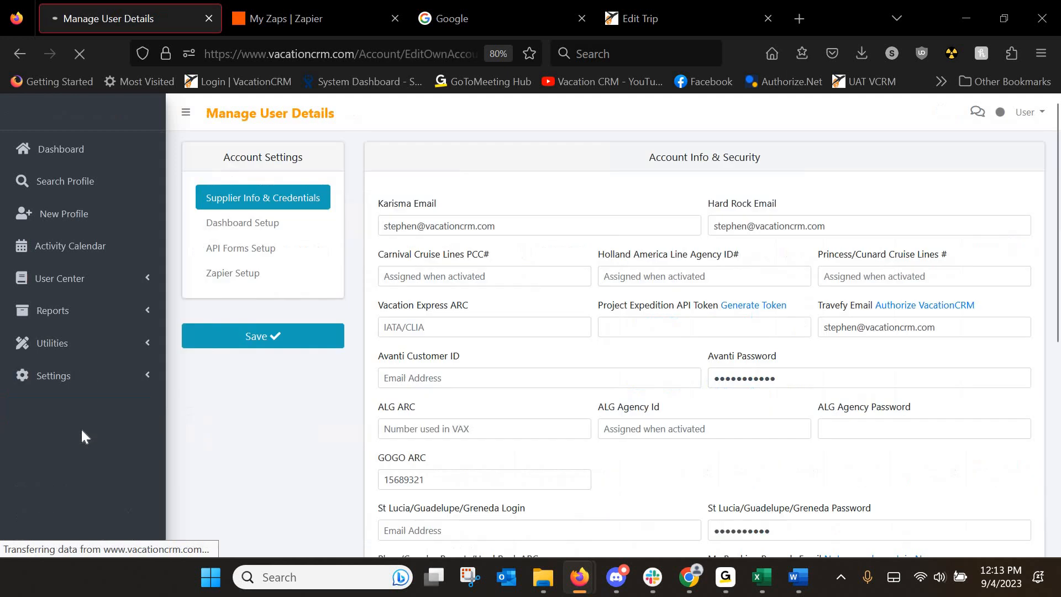
left_click(217, 281)
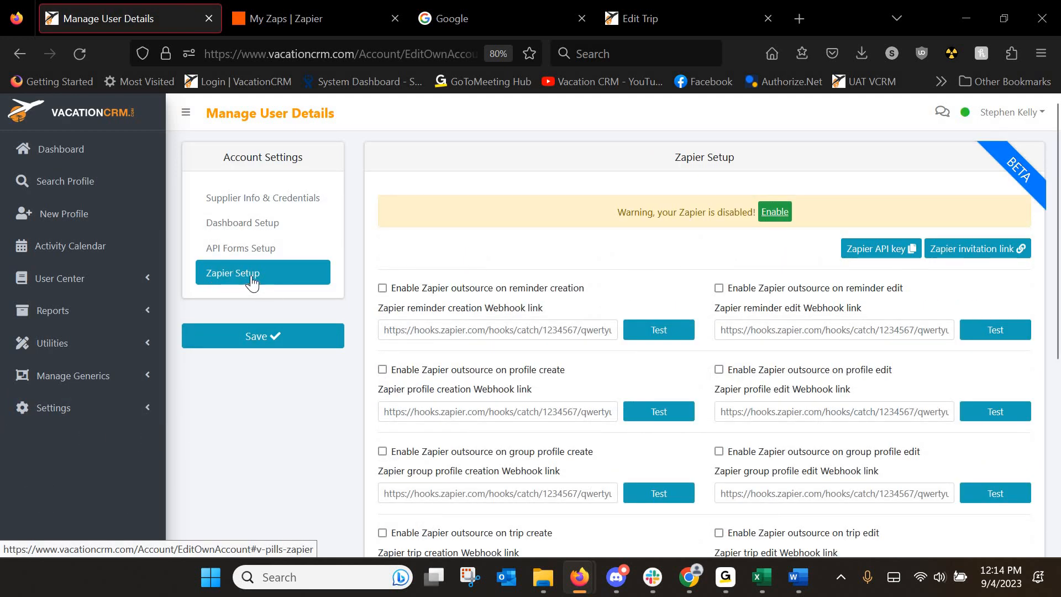
Enable the Zapier integration and accept the Zapier Disclaimer.
left_click(783, 211)
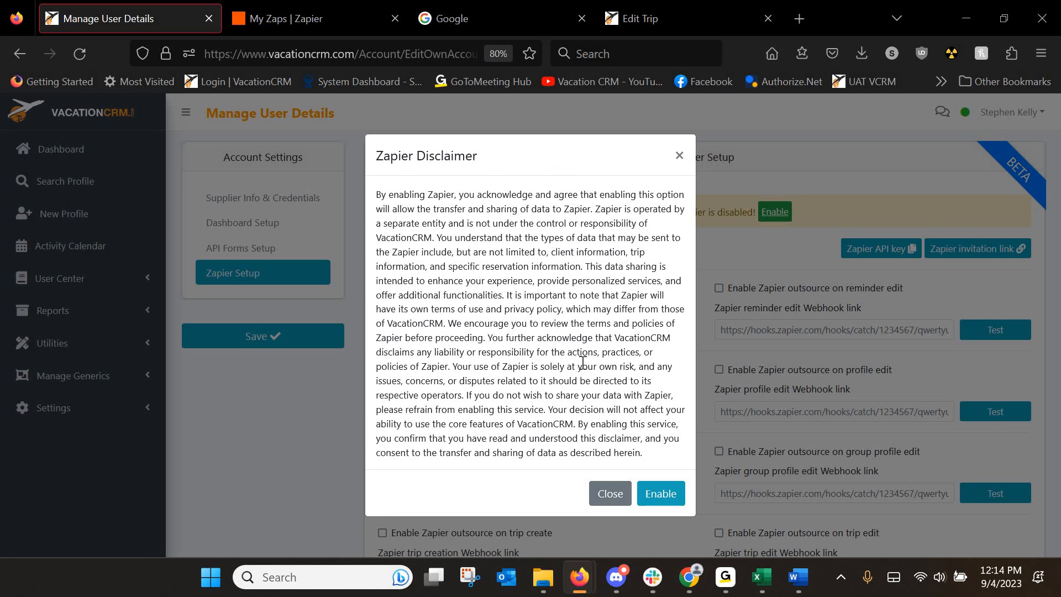
left_click(661, 493)
left_click(243, 276)
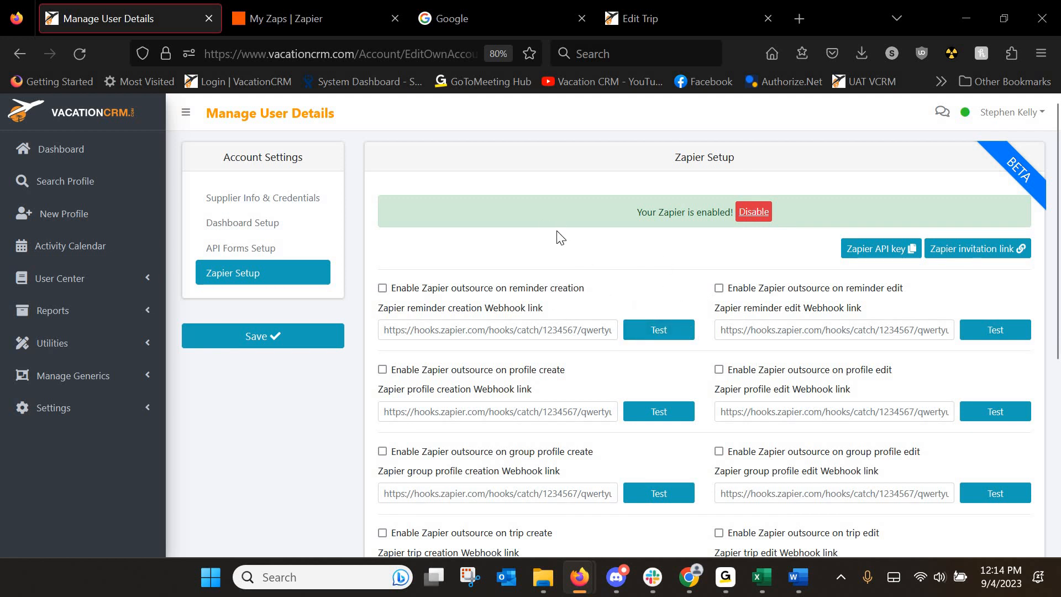
Accept the Zapier invitation to use VCRM and build a Zap.
left_click(964, 255)
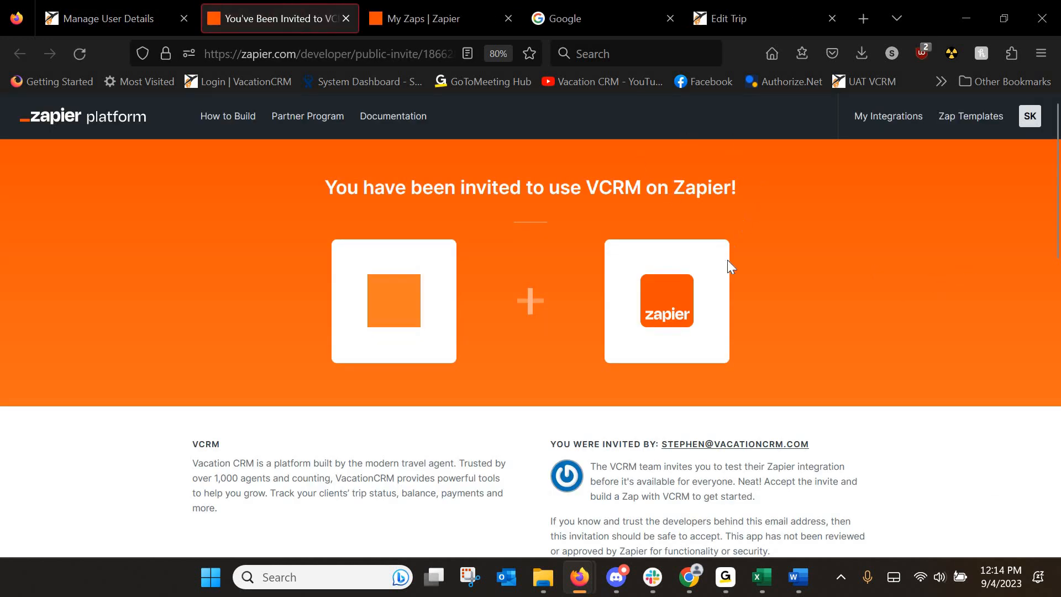
scroll(530, 282, "down", 3)
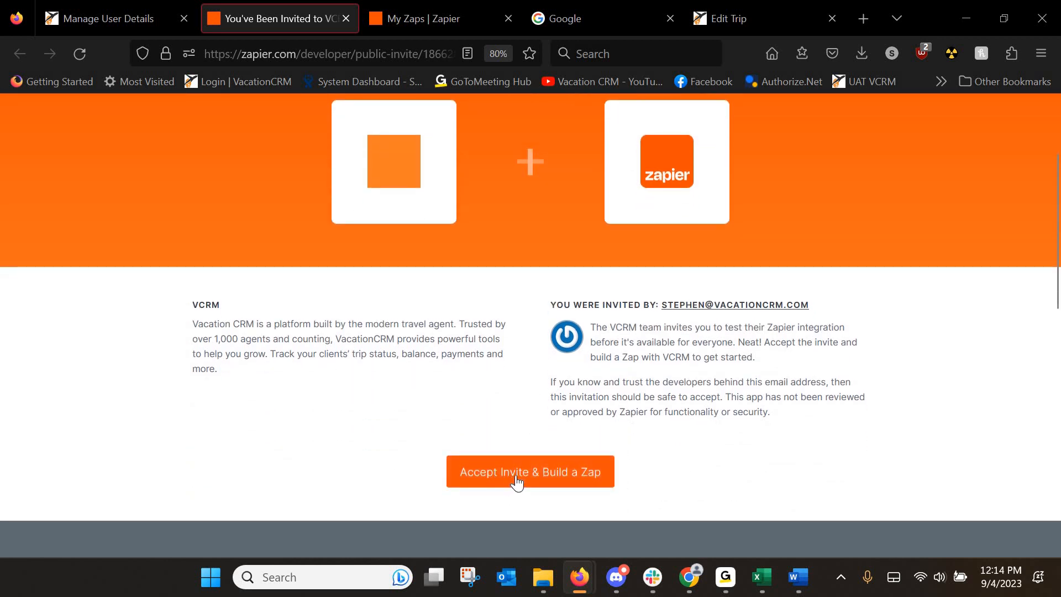
left_click(515, 478)
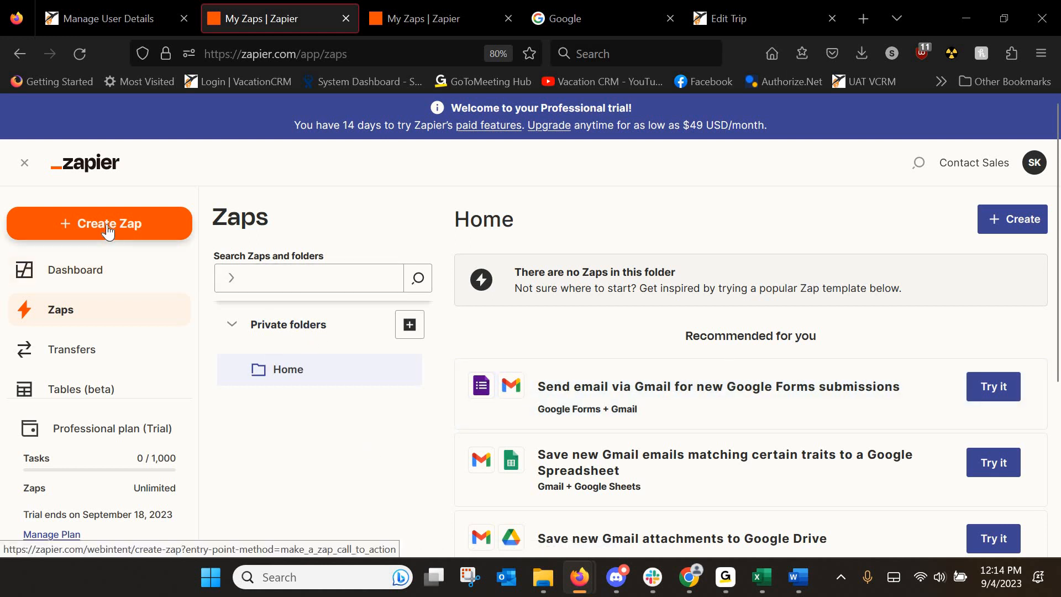
scroll(614, 387, "down", 2)
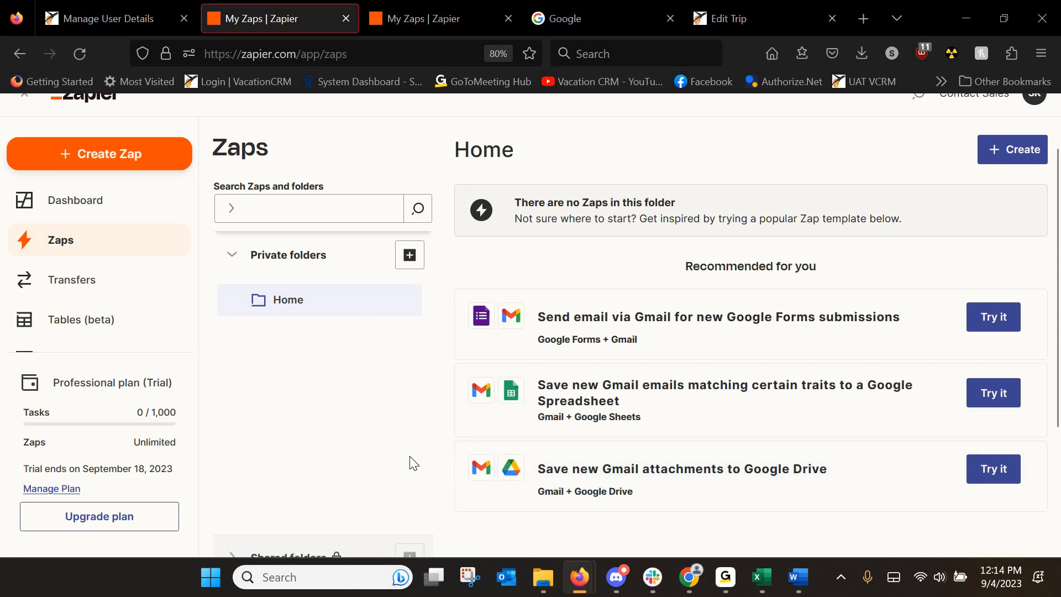
Create a new Zap with VCRM (1.0.0) as trigger app and the Create Profile event.
left_click(128, 163)
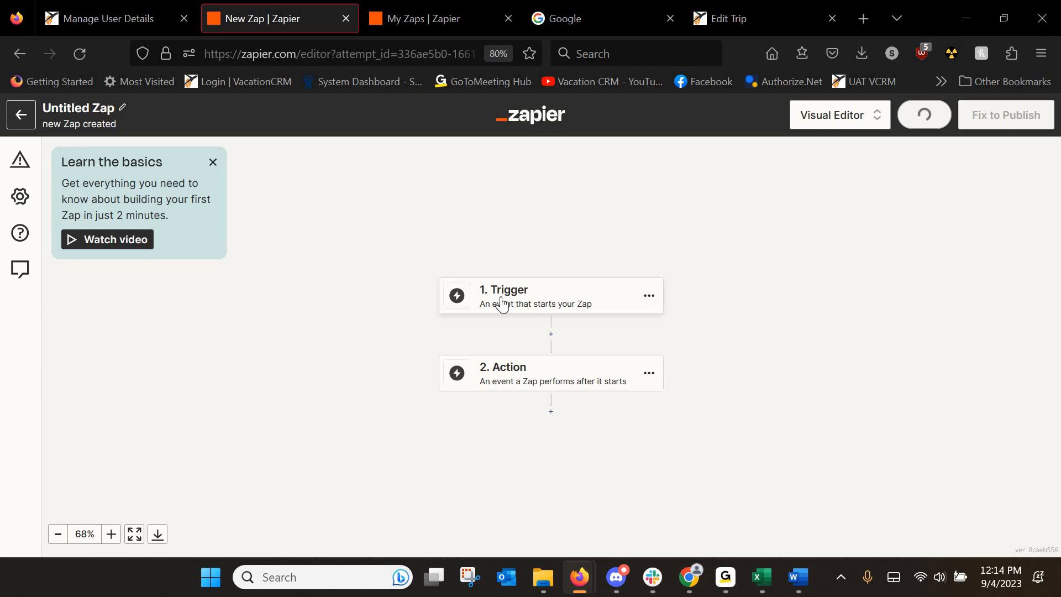
left_click(502, 302)
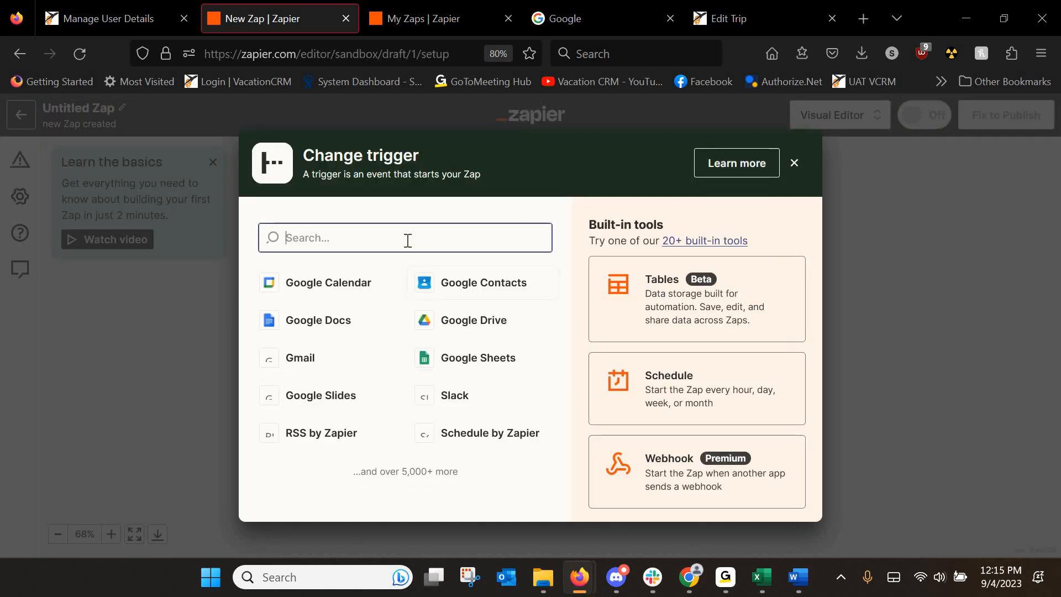
type("VCRM")
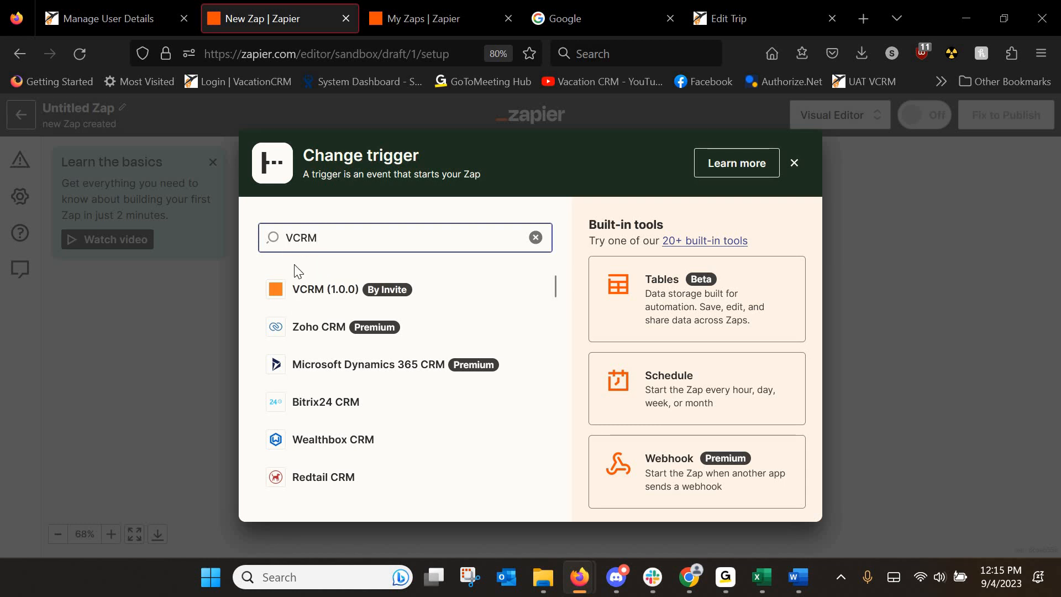
left_click(312, 292)
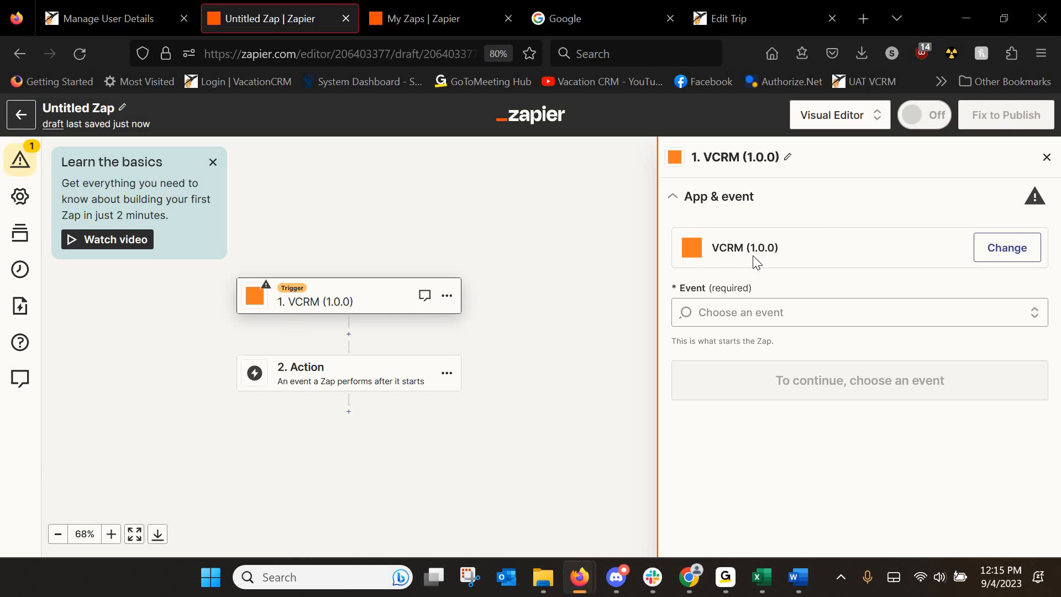
left_click(733, 313)
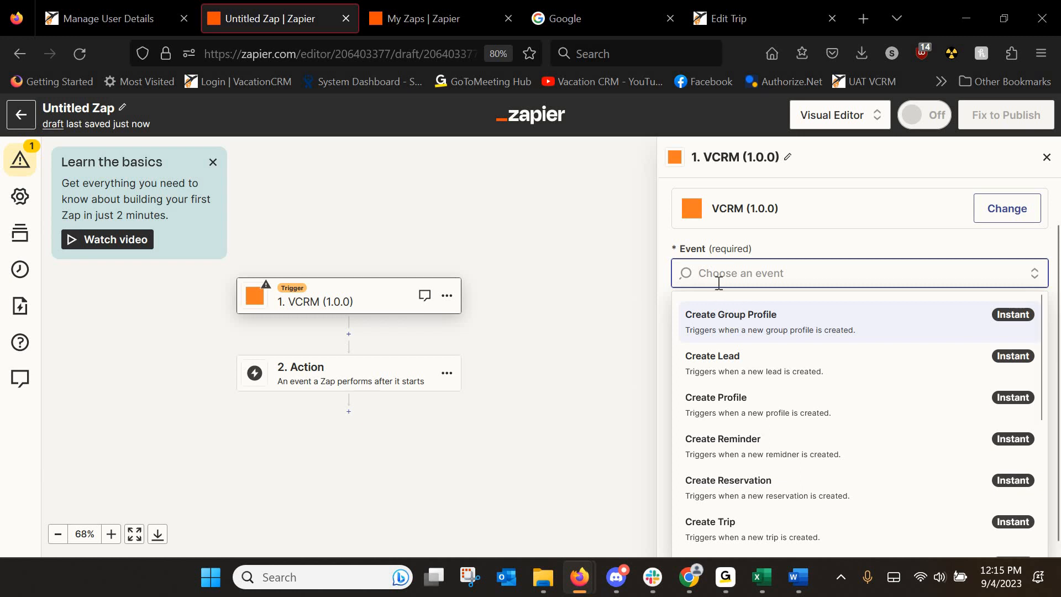
left_click(730, 404)
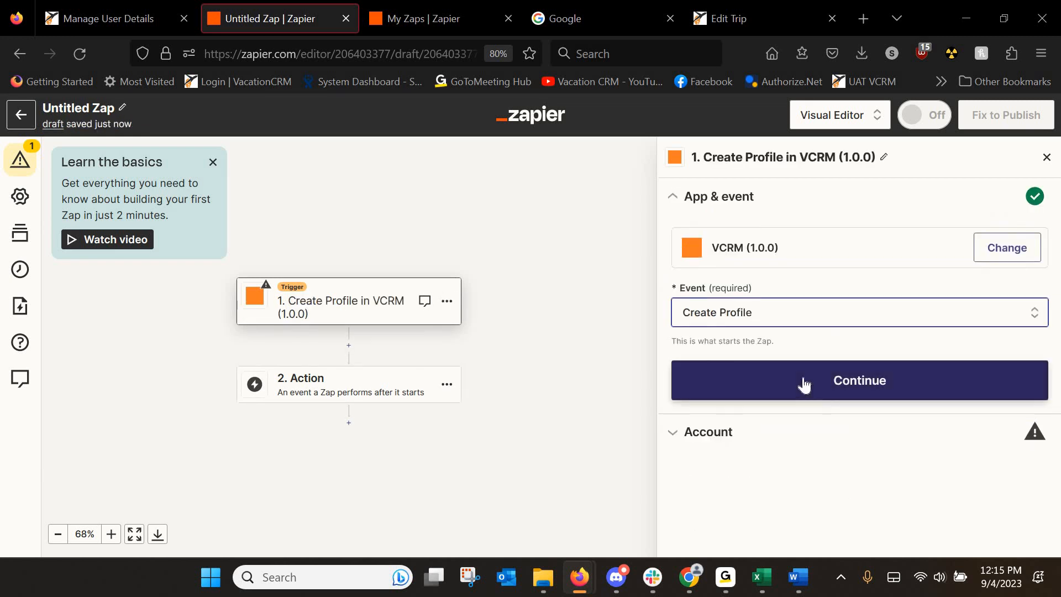
left_click(842, 383)
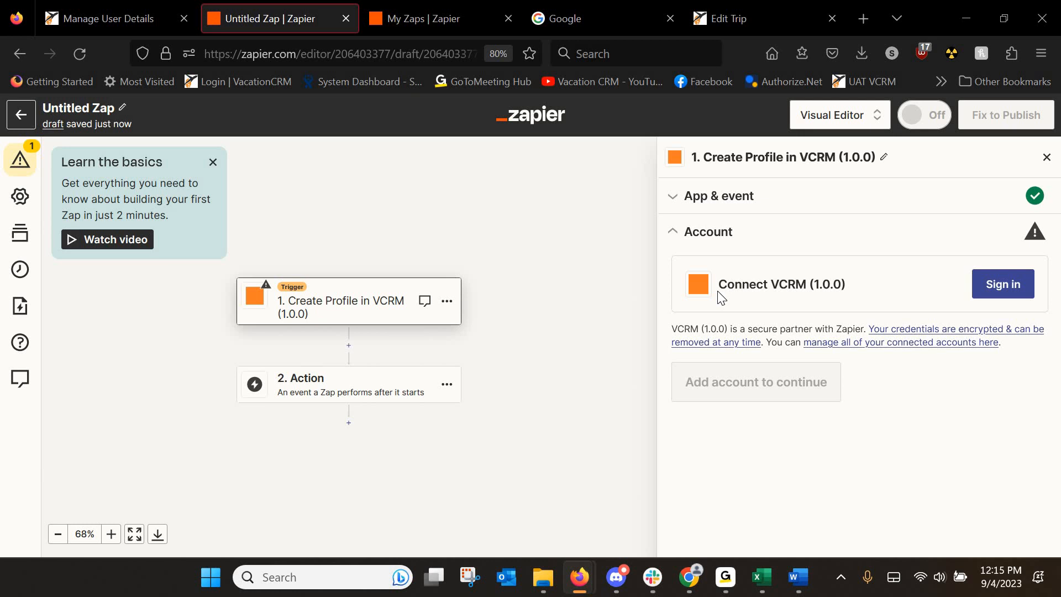
Start the VCRM account connection, entering the username and company database test_demo.
left_click(1002, 286)
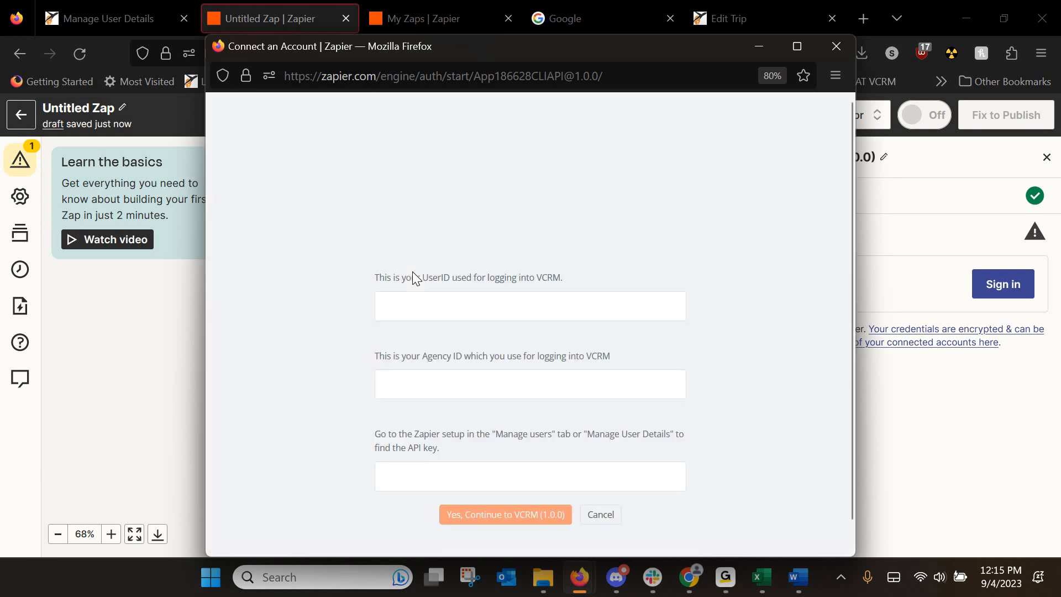
left_click(385, 305)
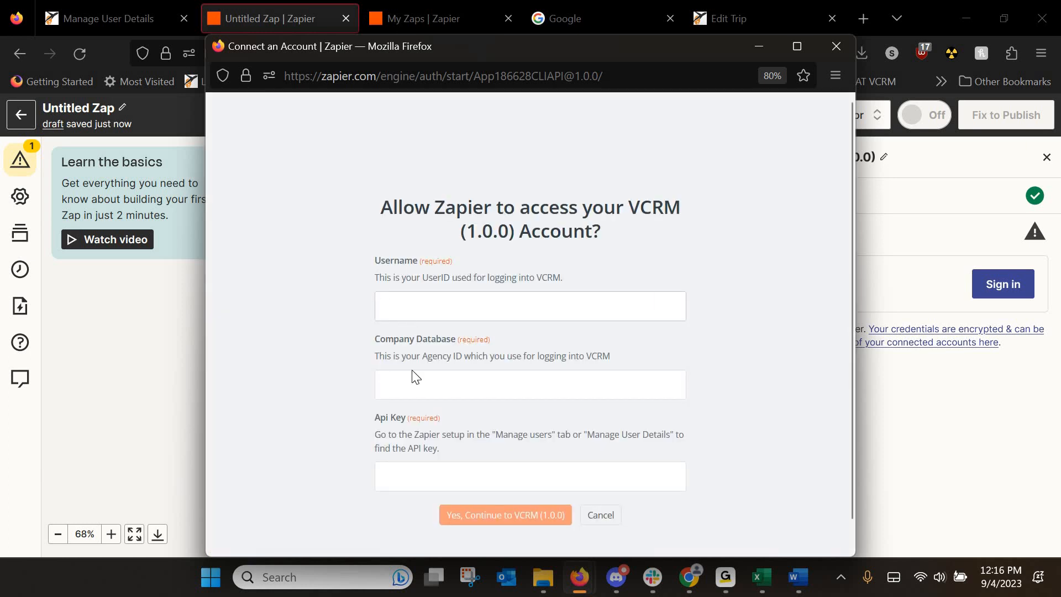
left_click(395, 390)
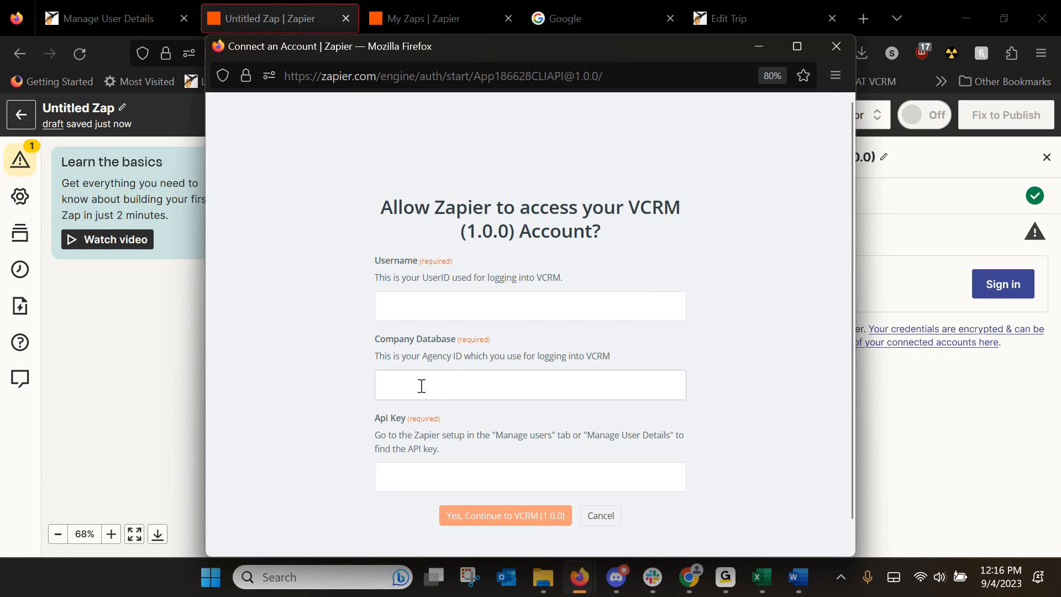
left_click(415, 470)
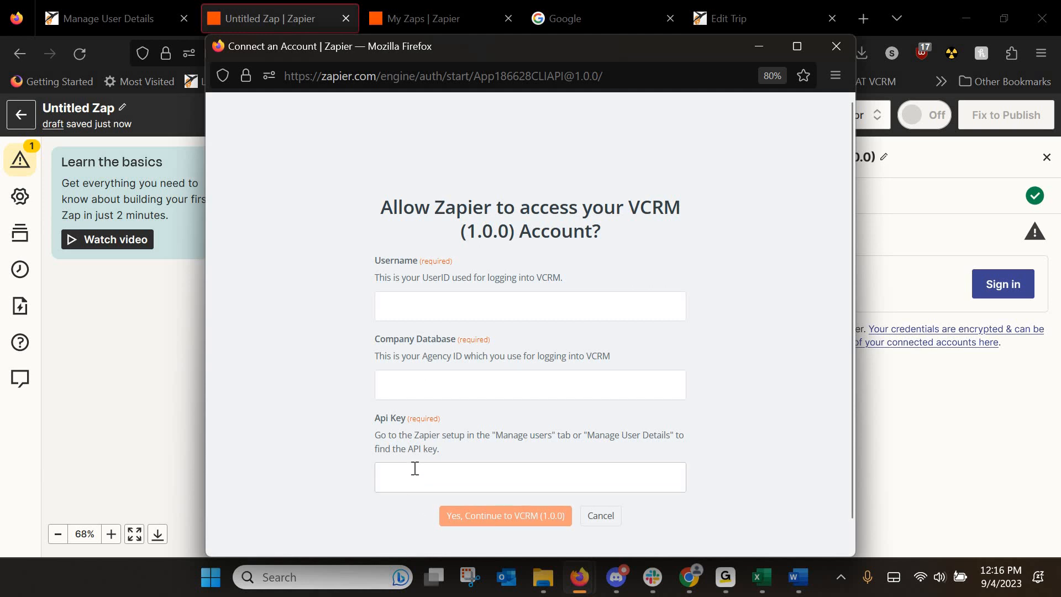
left_click(429, 306)
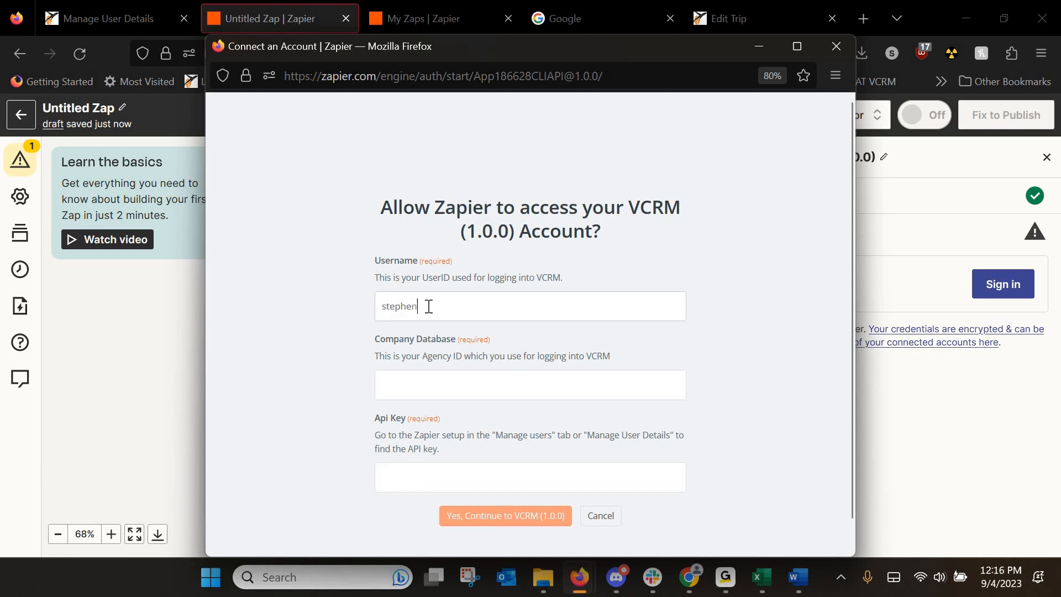
key("Tab")
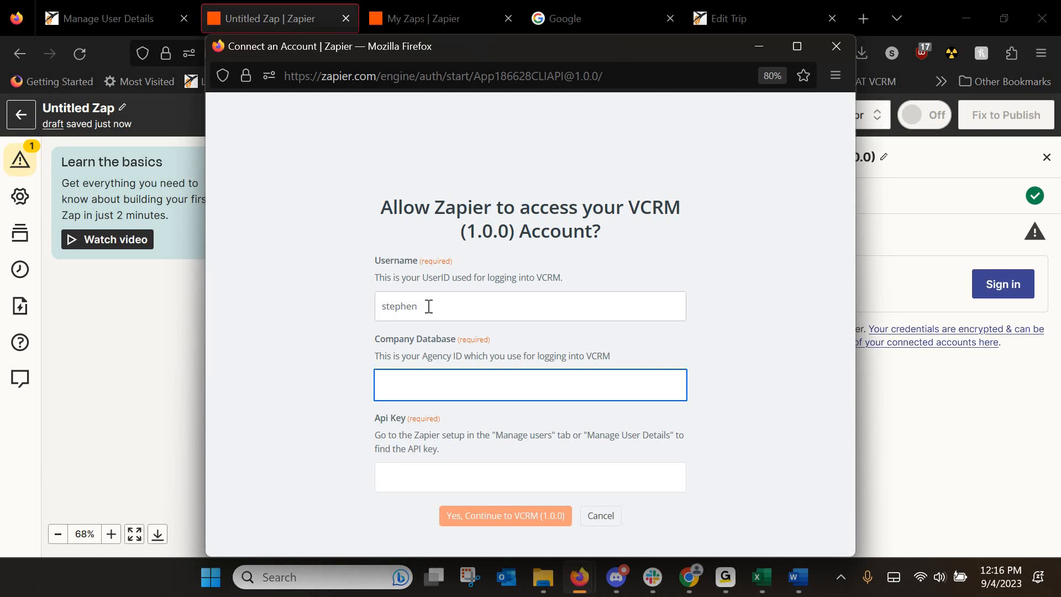
left_click(445, 386)
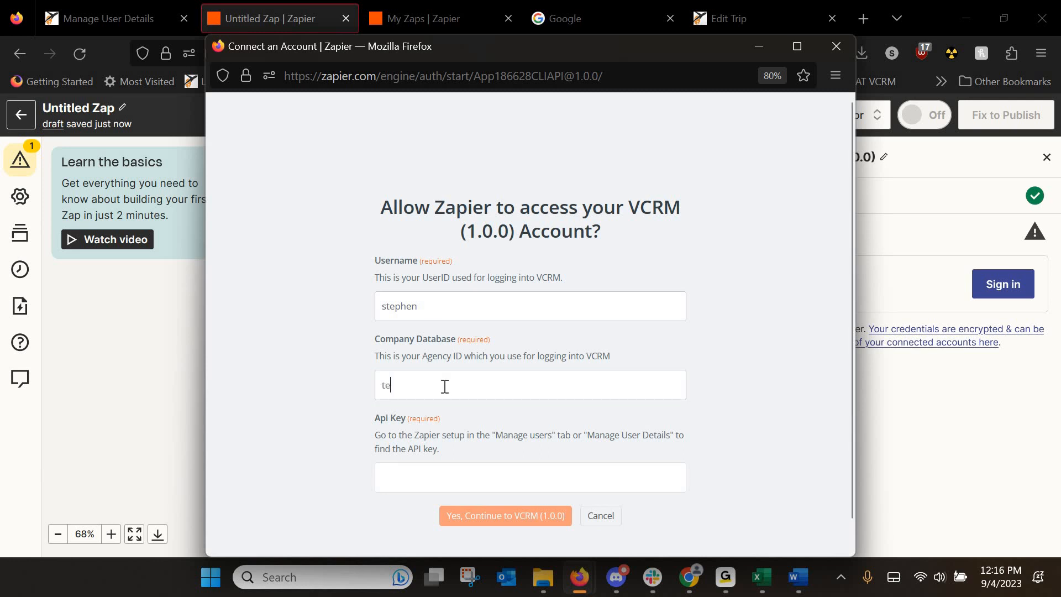
type("test_demo")
Copy the Zapier API key from VacationCRM, paste it into Api Key, and continue.
left_click(118, 17)
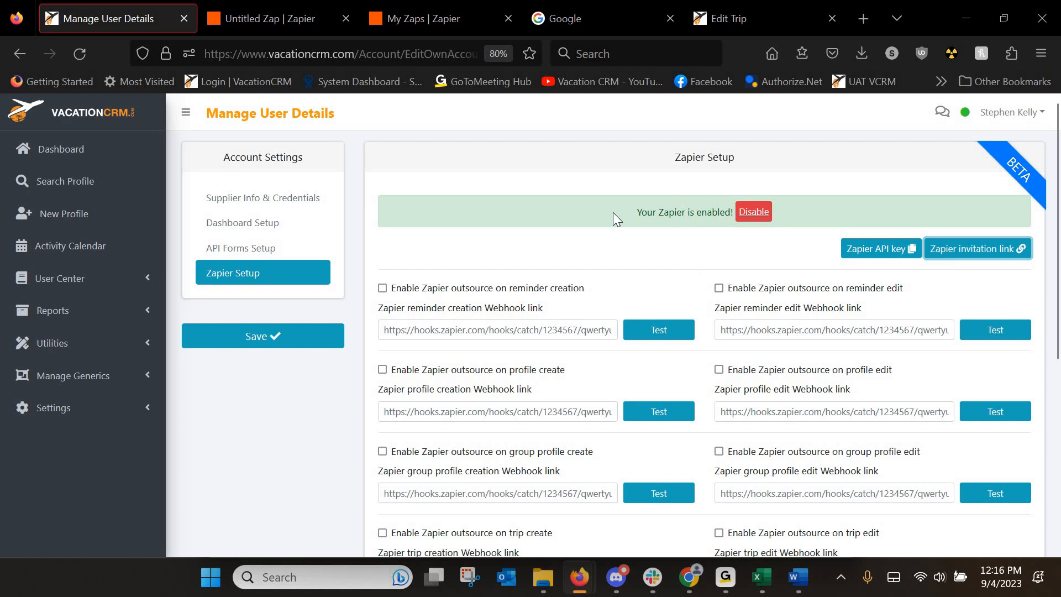
left_click(878, 256)
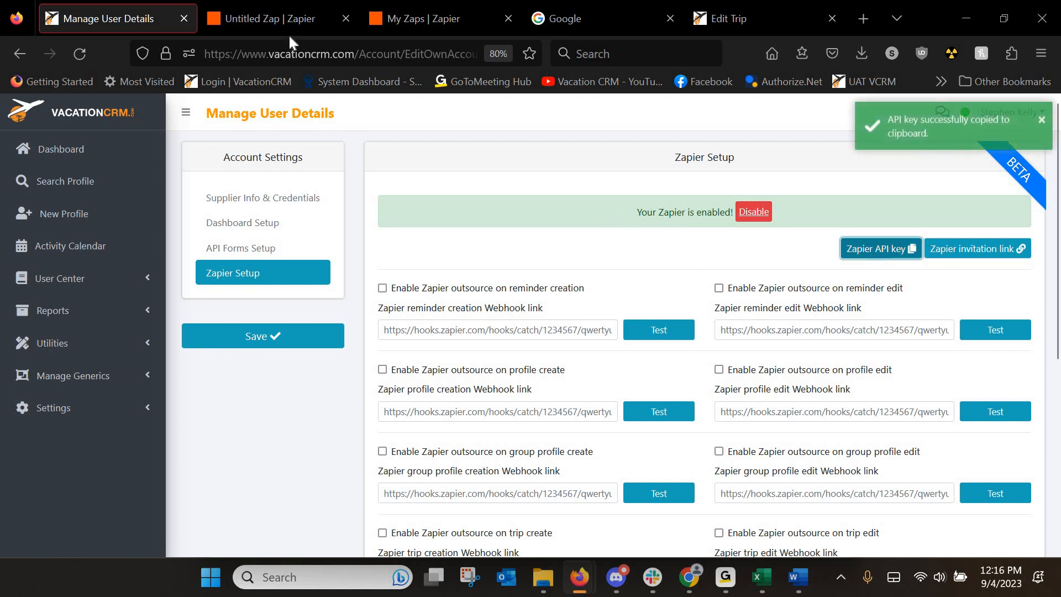
left_click(263, 23)
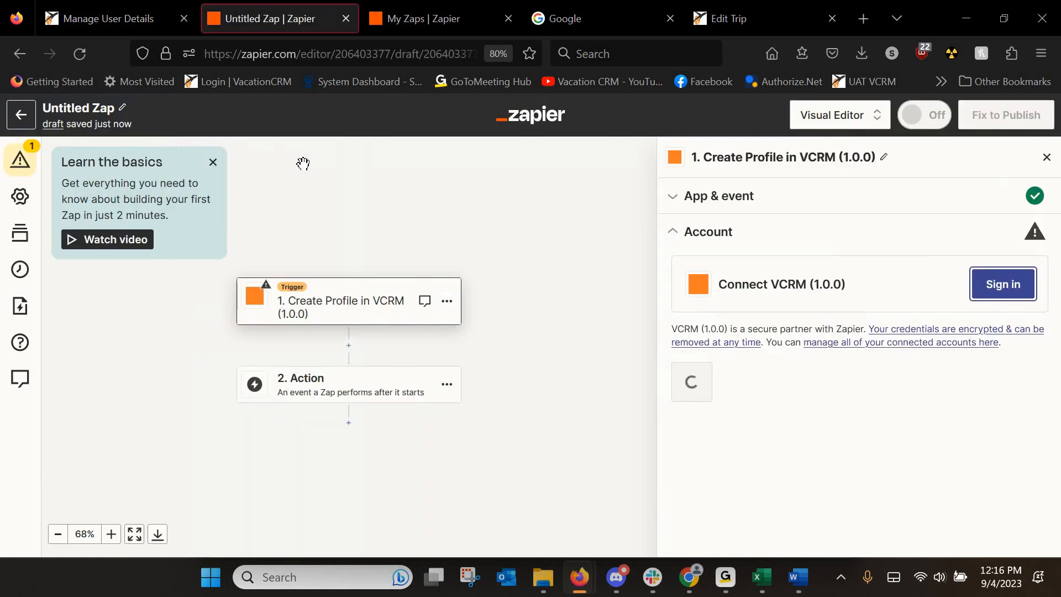
key("ctrl+Tab")
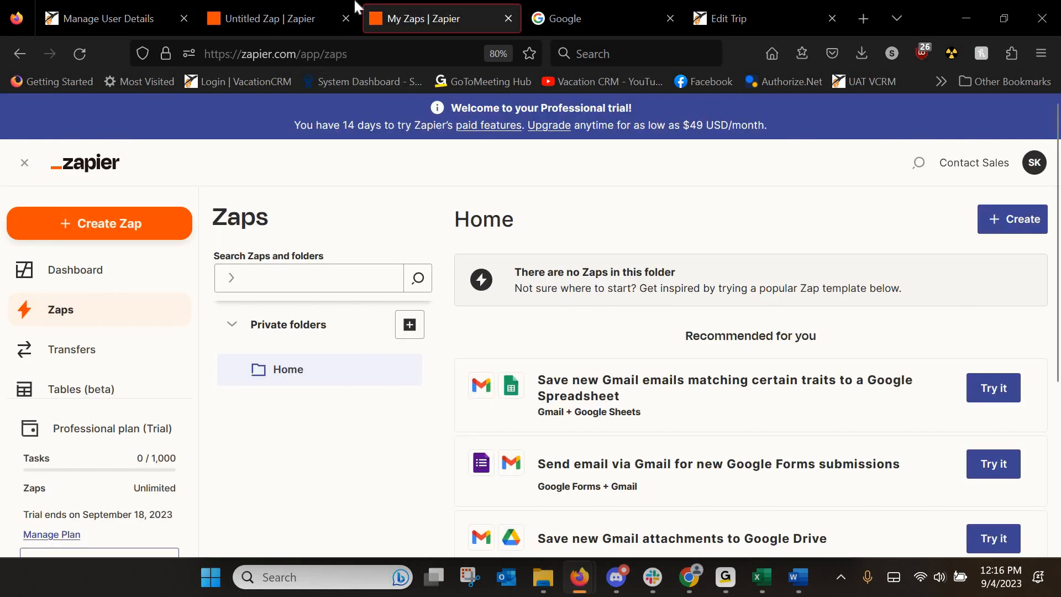
left_click(295, 17)
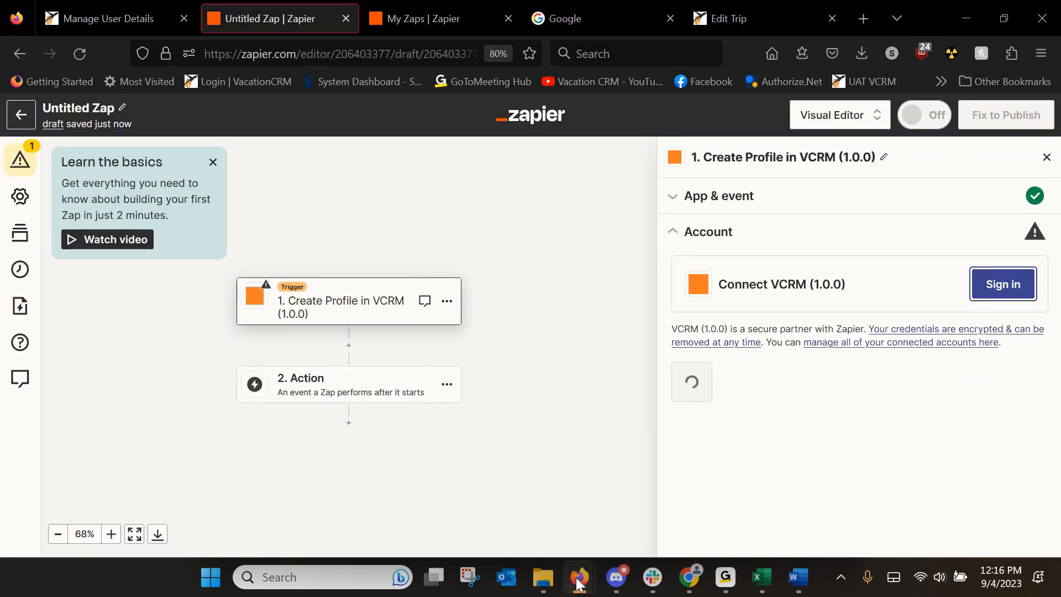
left_click(740, 497)
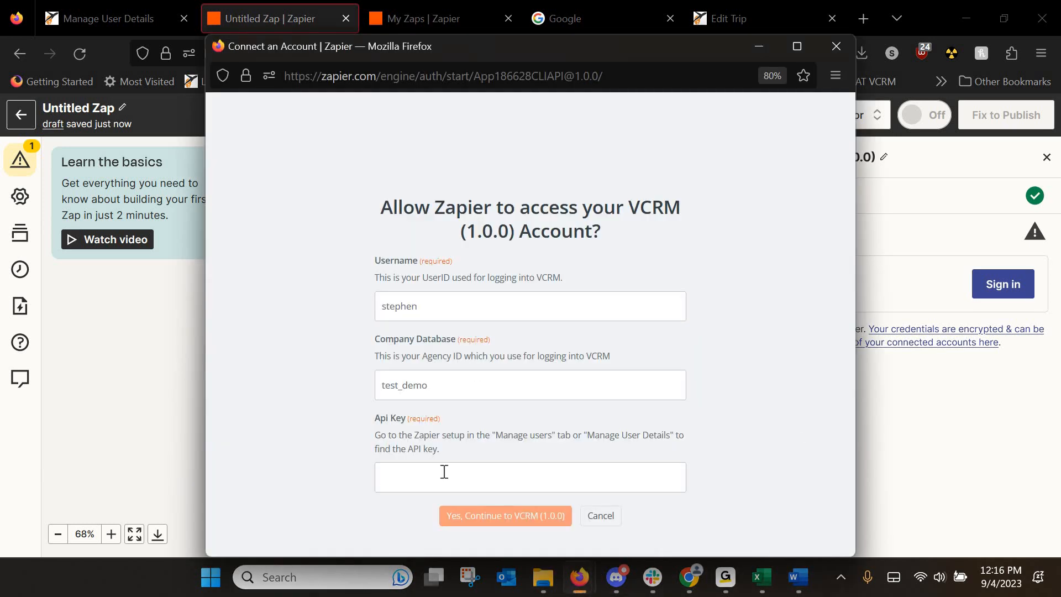
key("ctrl+v")
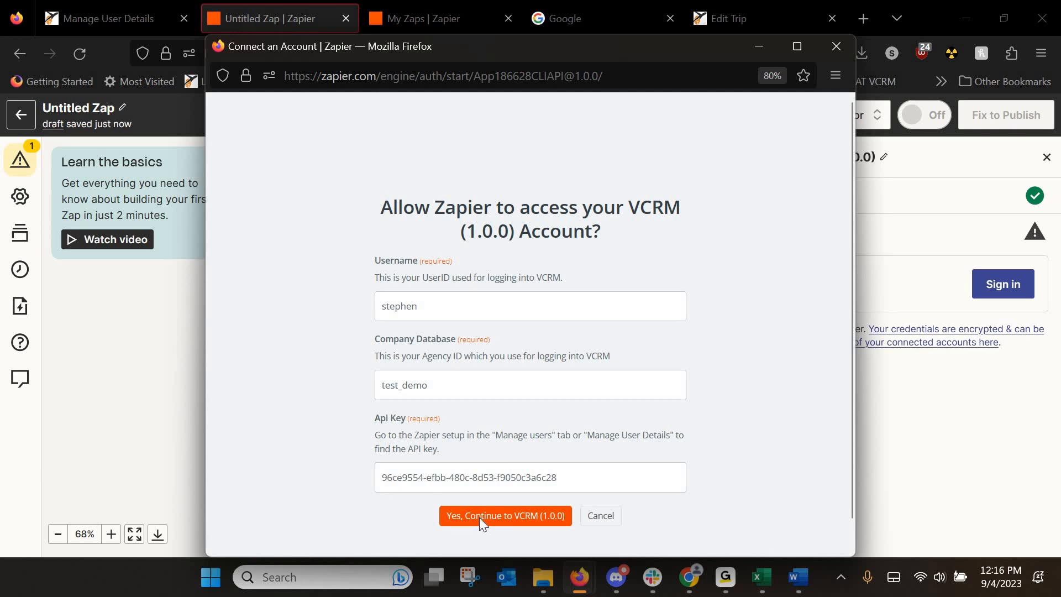
left_click(479, 517)
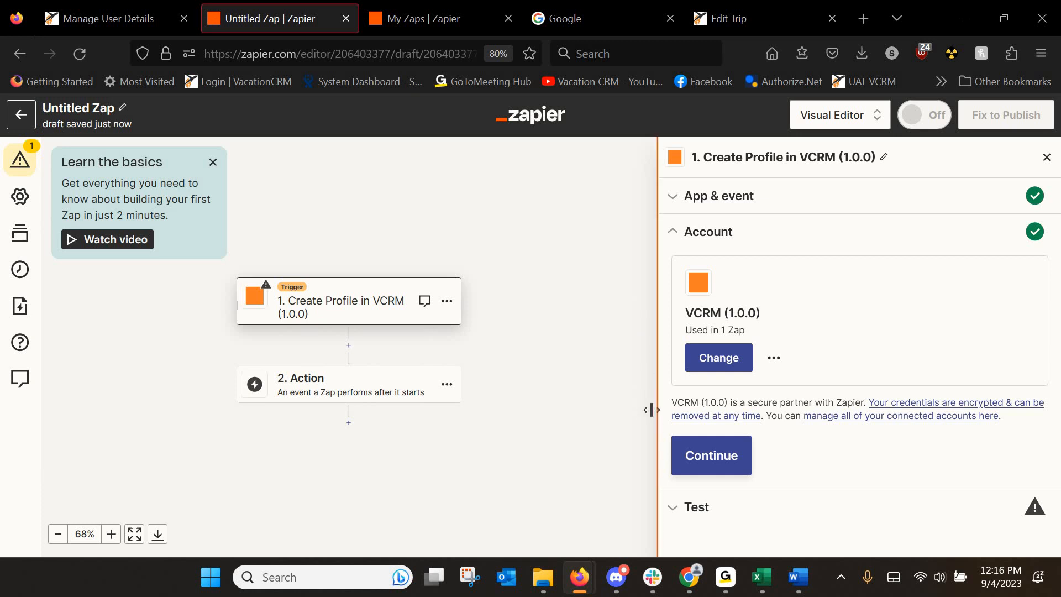
Continue to the trigger test, copy its webhook URL, and return to VacationCRM.
left_click(711, 460)
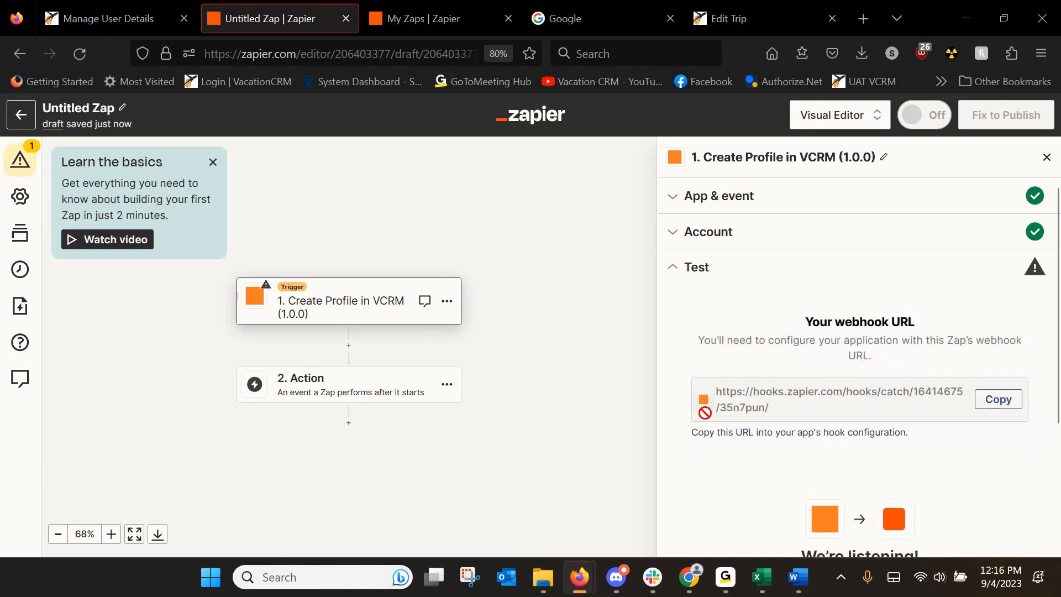
scroll(724, 306, "down", 2)
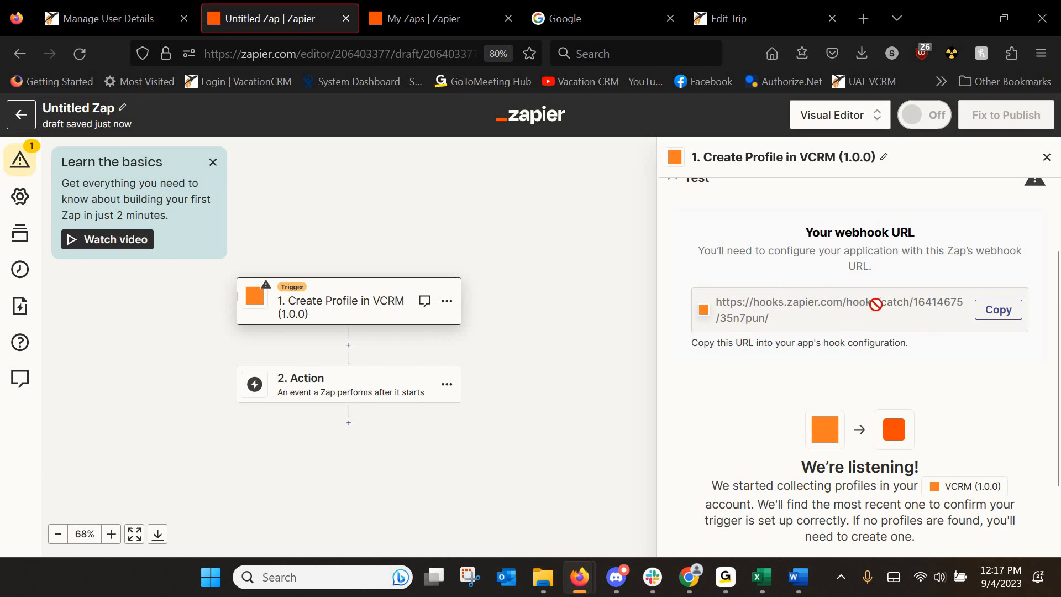
left_click(999, 311)
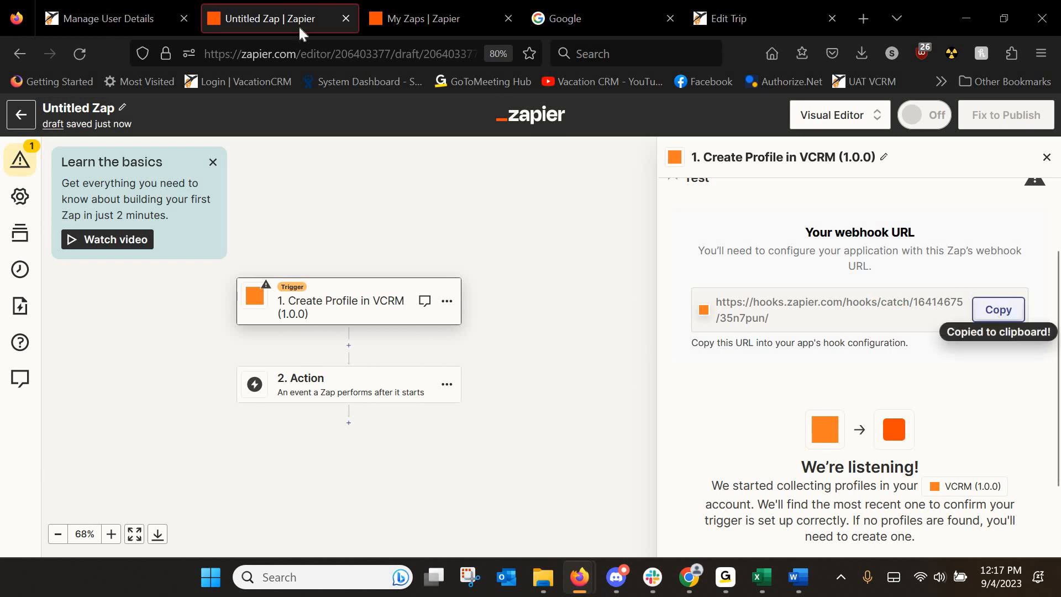
left_click(110, 19)
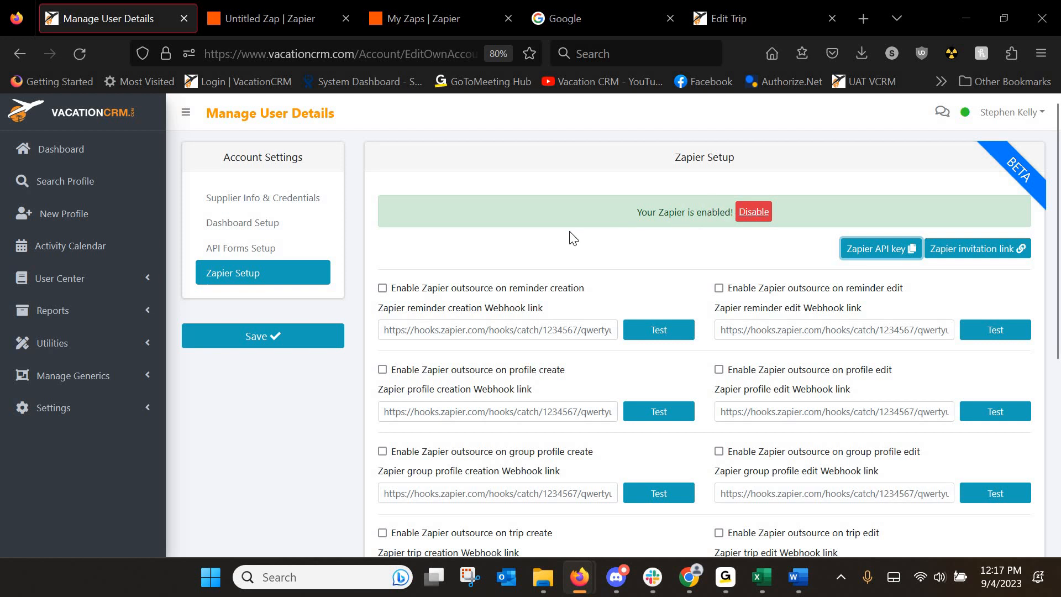
Enable Zapier on profile create with the pasted webhook link, test it, and save.
scroll(575, 246, "down", 3)
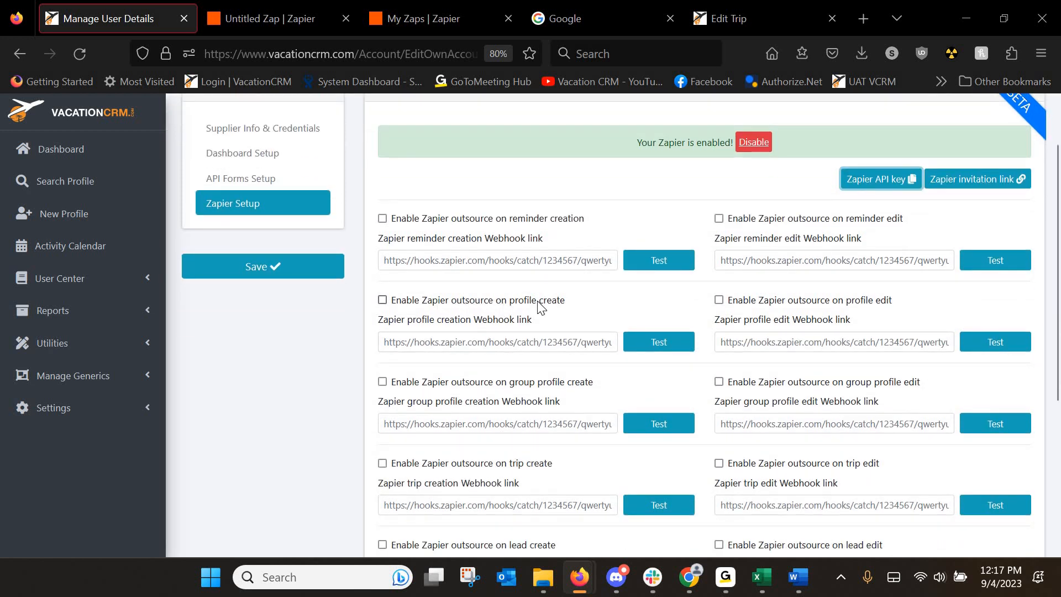
left_click(382, 302)
left_click(410, 345)
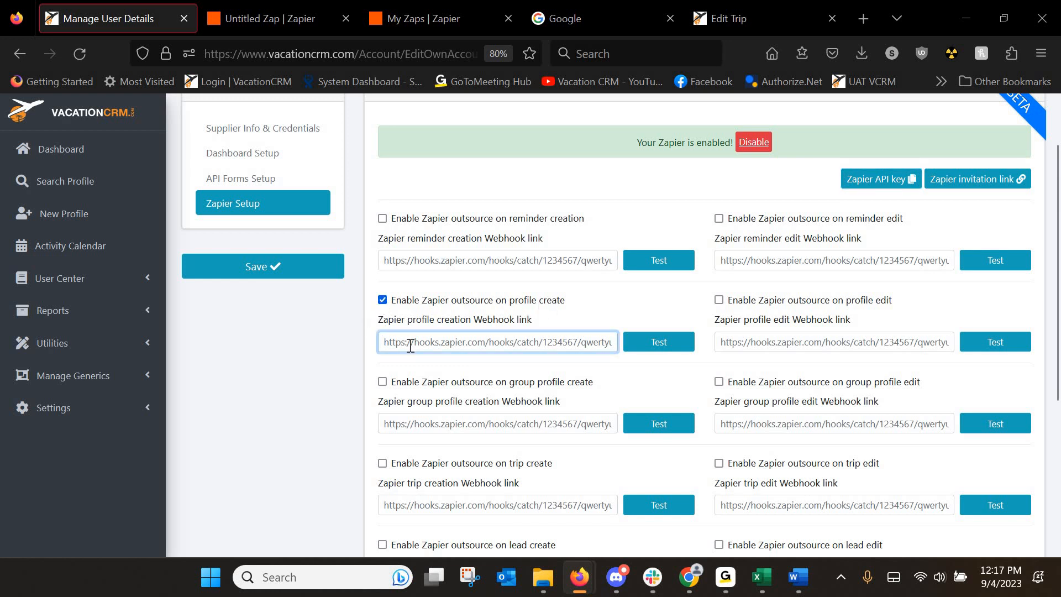
key("ctrl+v")
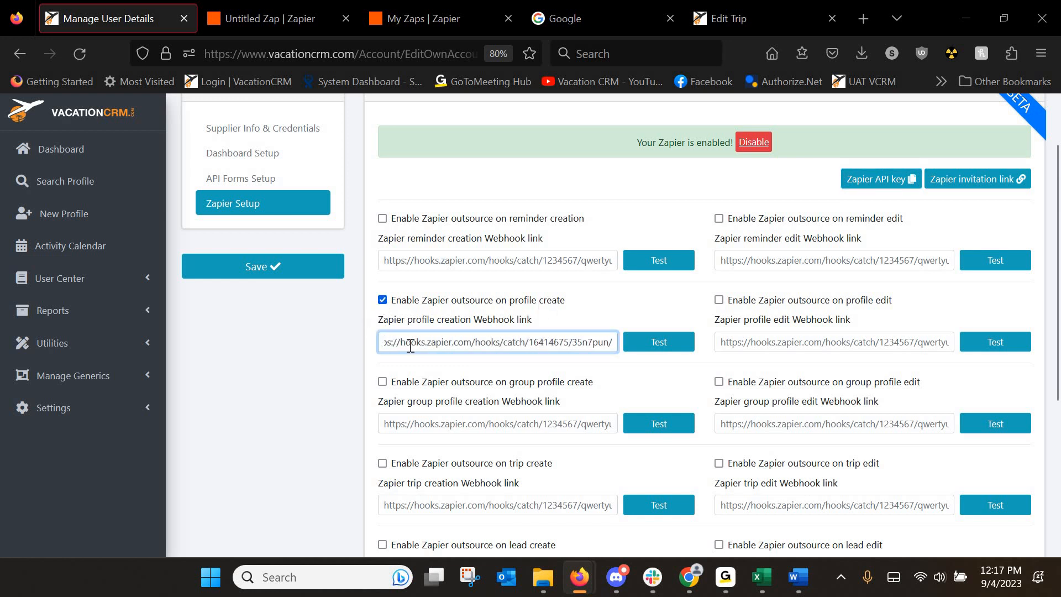
left_click(644, 348)
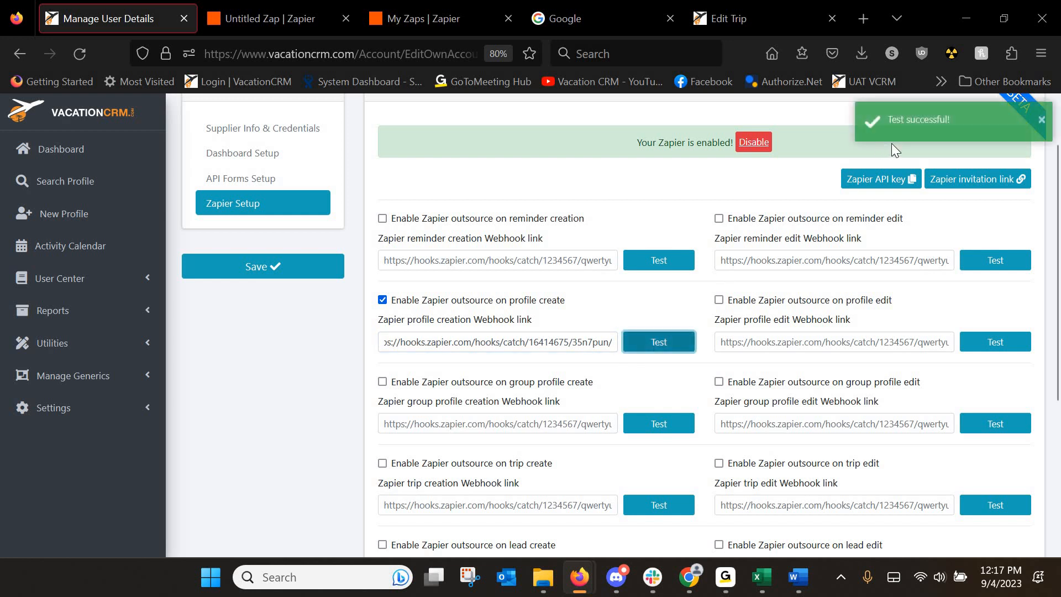
left_click(267, 271)
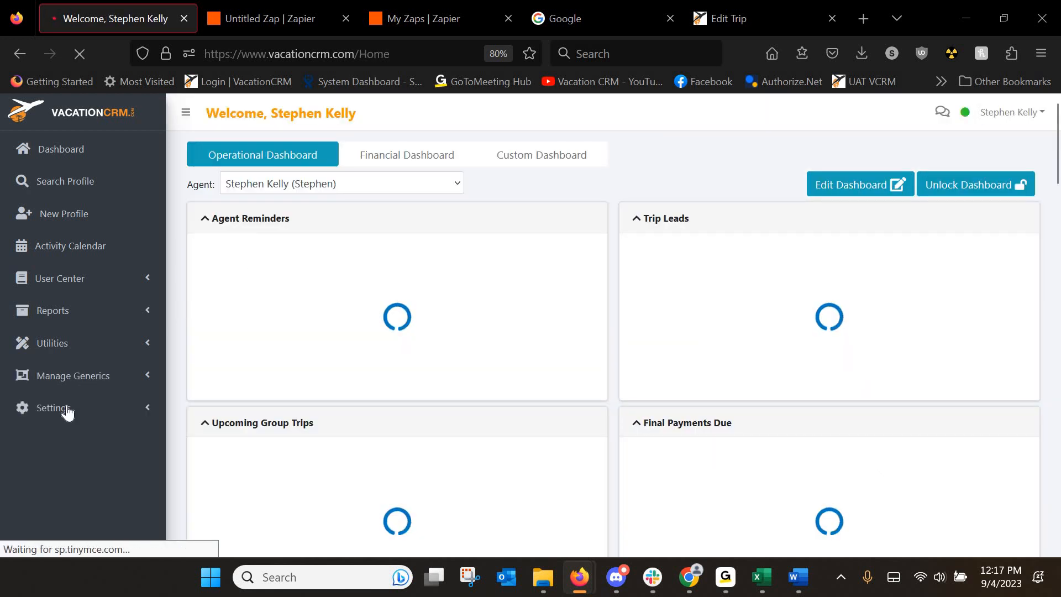
Reopen Zapier Setup to verify the saved profile-create webhook link, then return to Zapier.
left_click(66, 410)
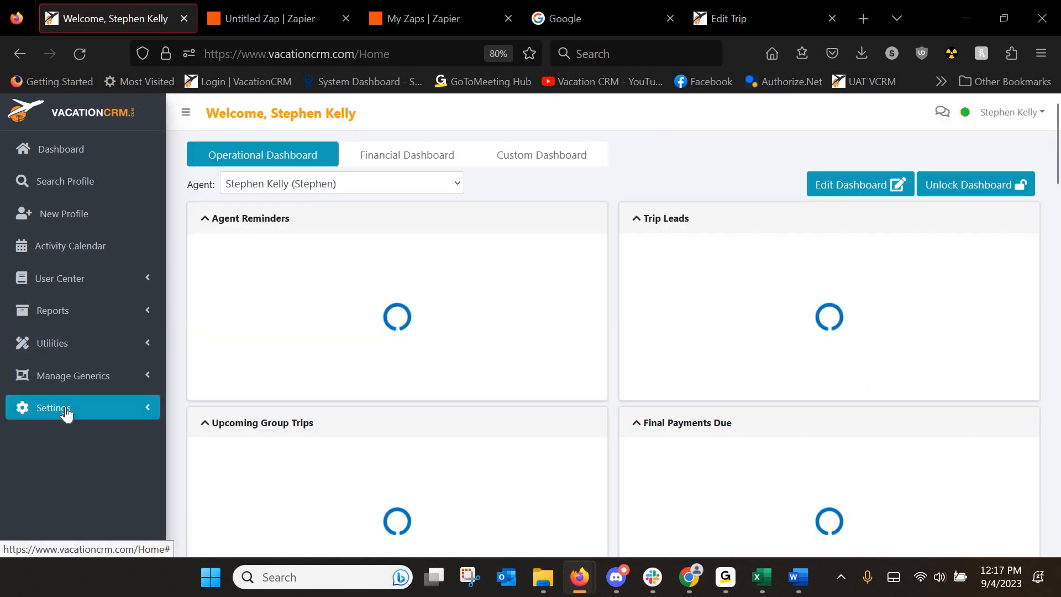
left_click(67, 413)
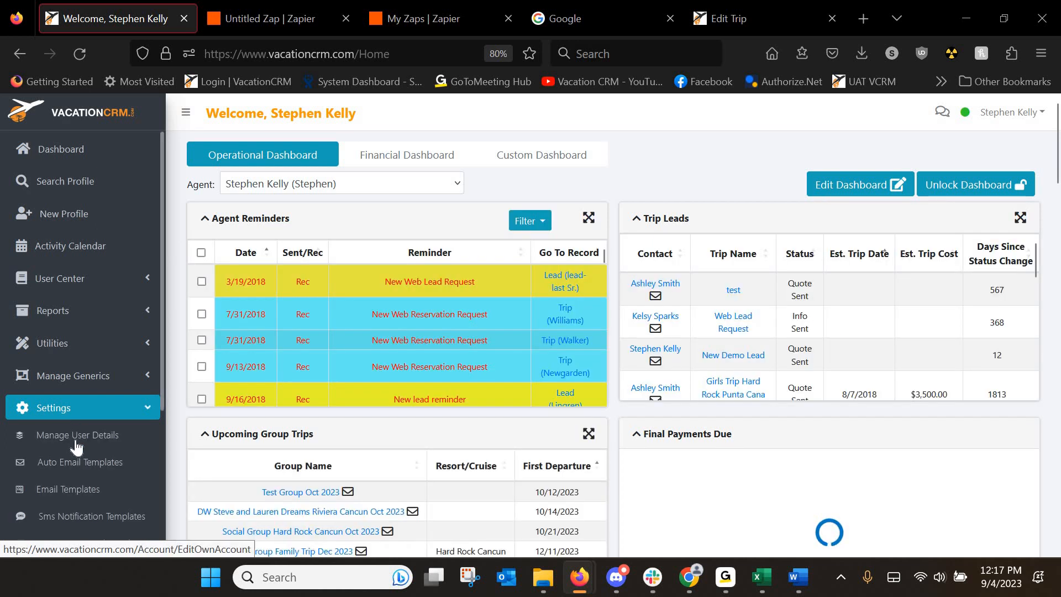
left_click(82, 434)
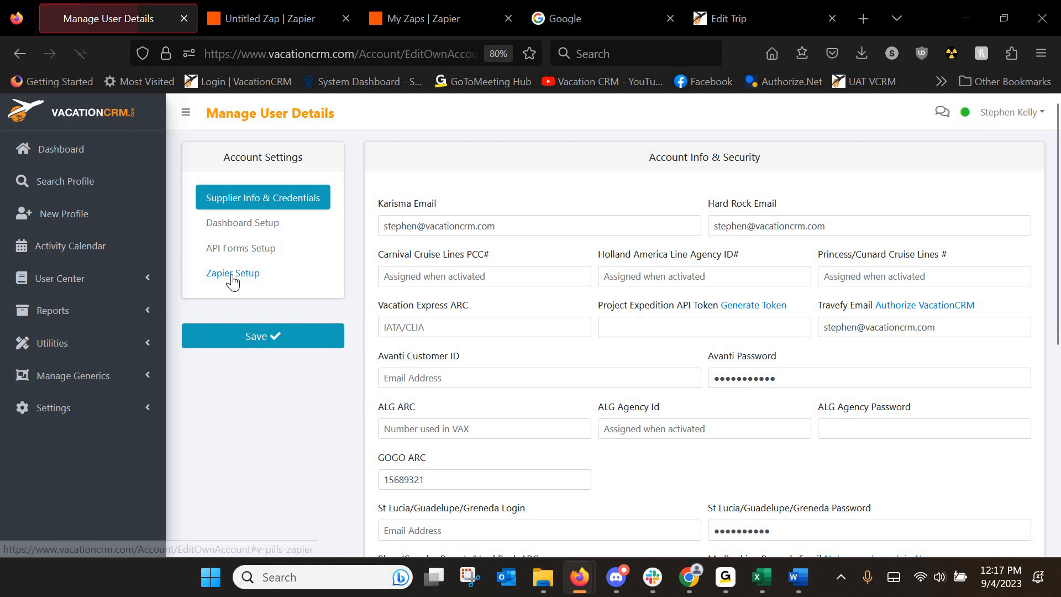
left_click(232, 276)
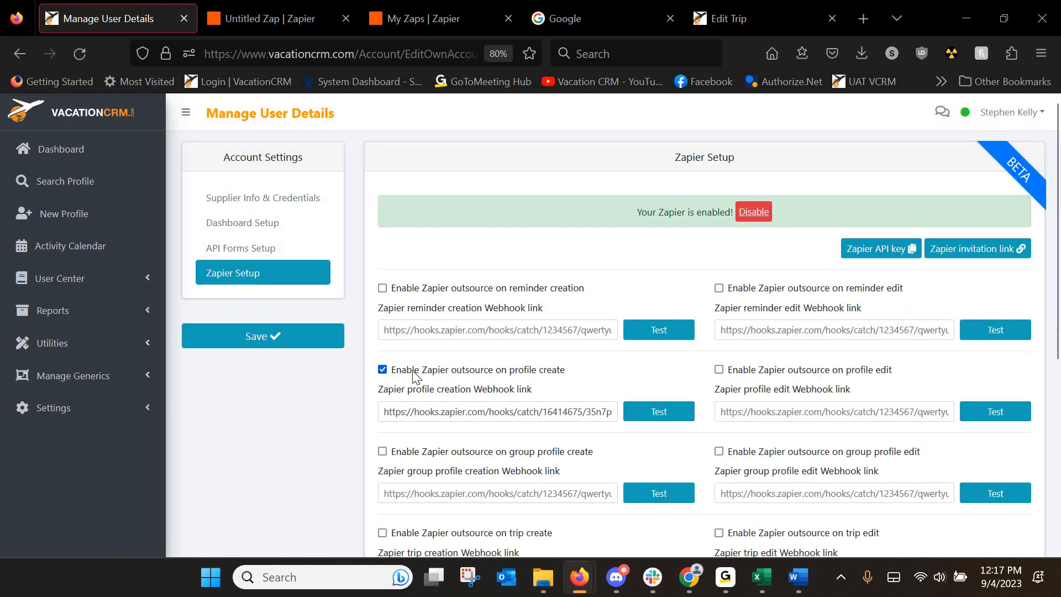
double_click(453, 412)
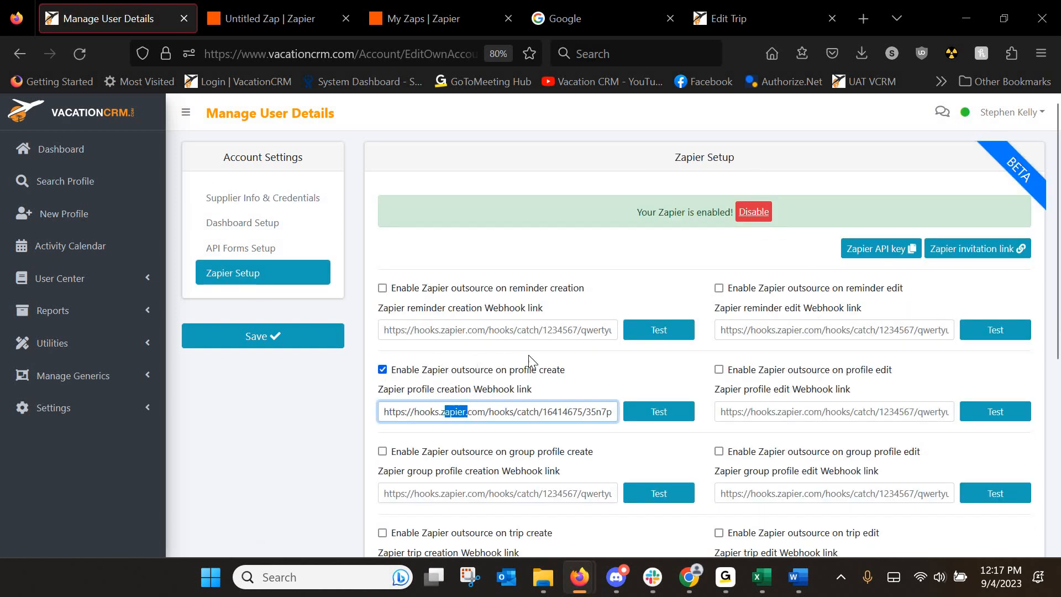
left_click(446, 330)
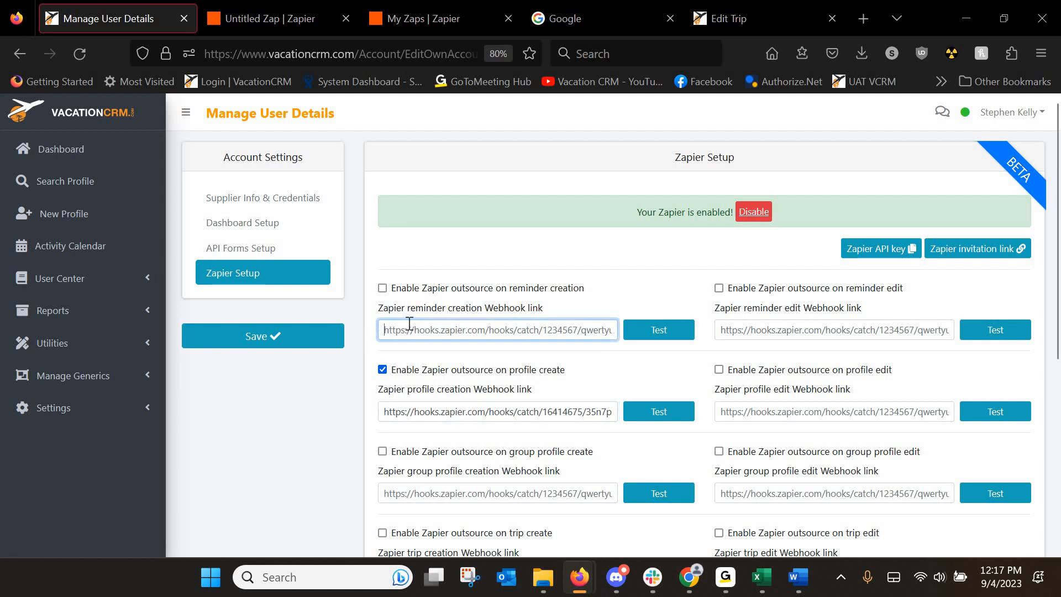
left_click_drag(407, 412, 477, 411)
left_click(725, 332)
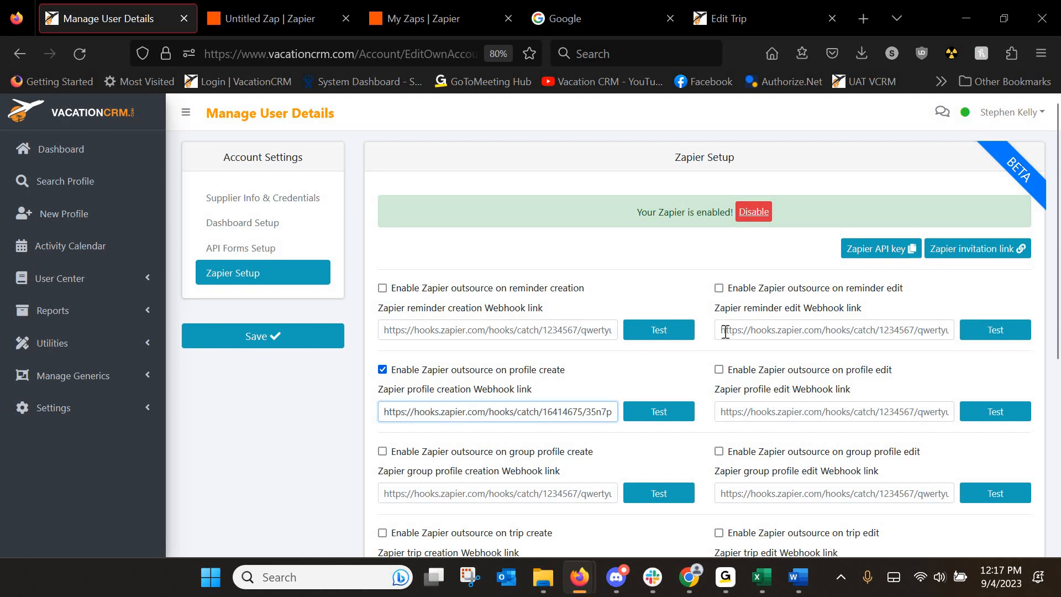
left_click(726, 331)
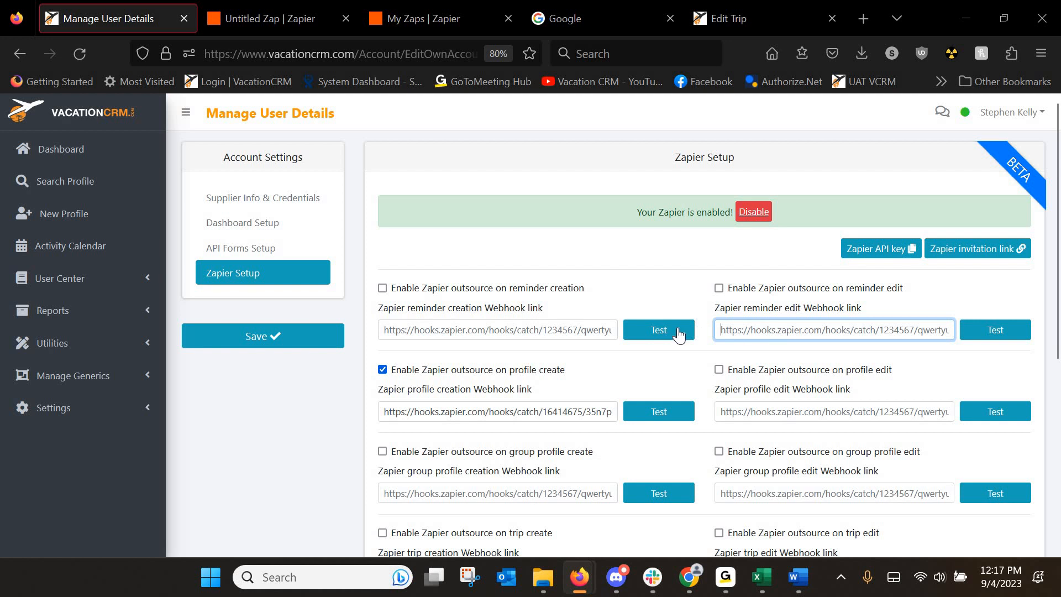
left_click(263, 16)
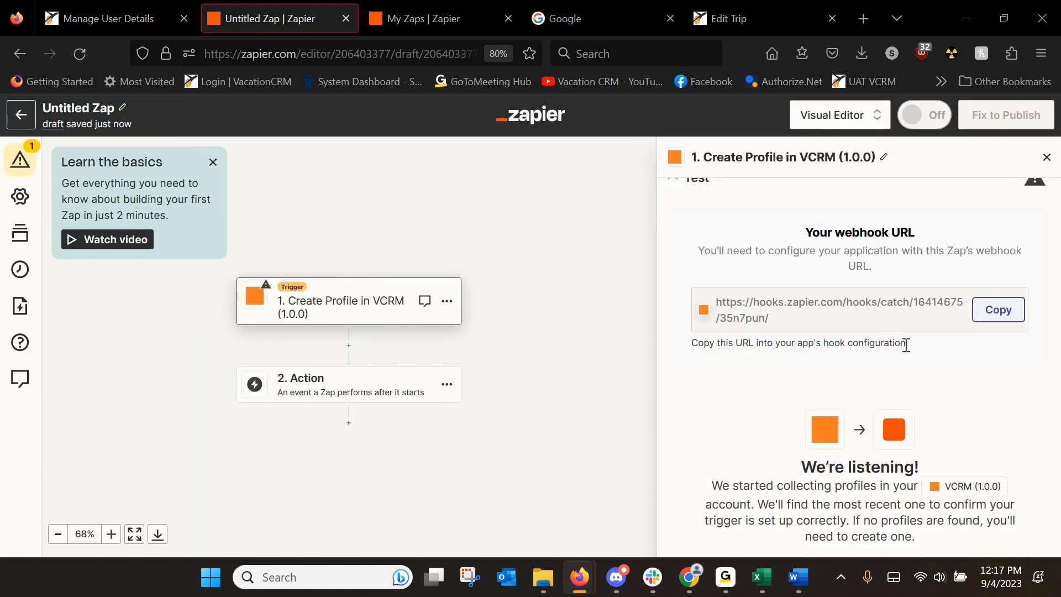
Test the trigger and continue with the sample Profile A record.
scroll(986, 364, "down", 2)
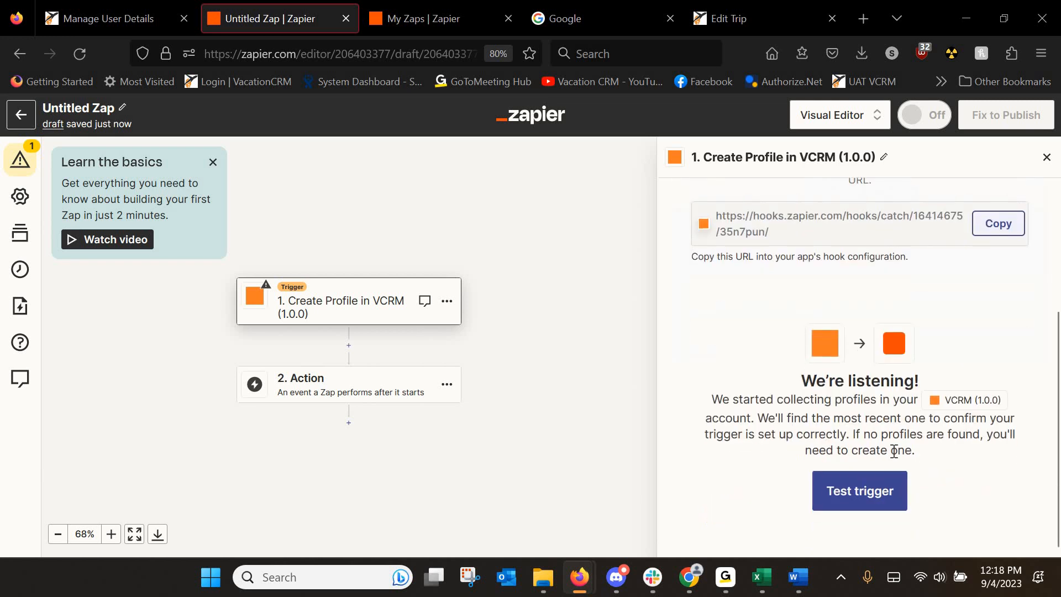
left_click(860, 492)
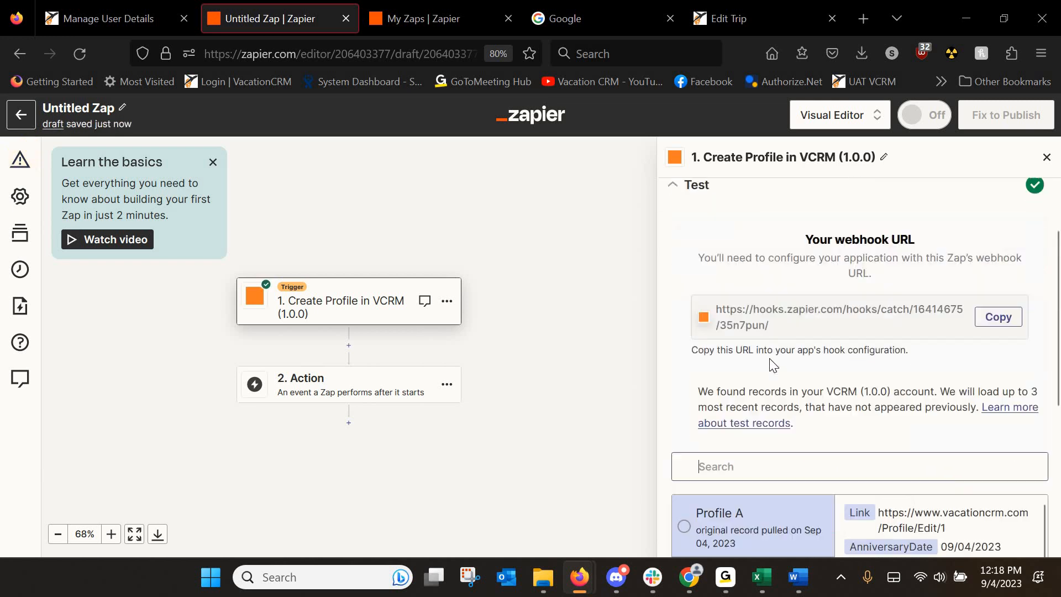
scroll(771, 337, "down", 5)
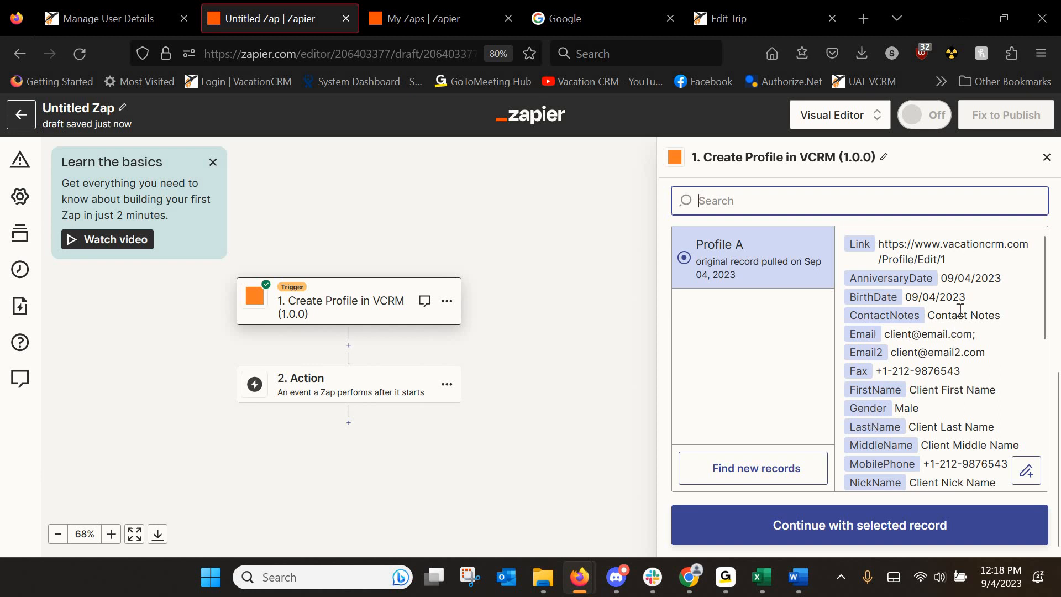
left_click(864, 539)
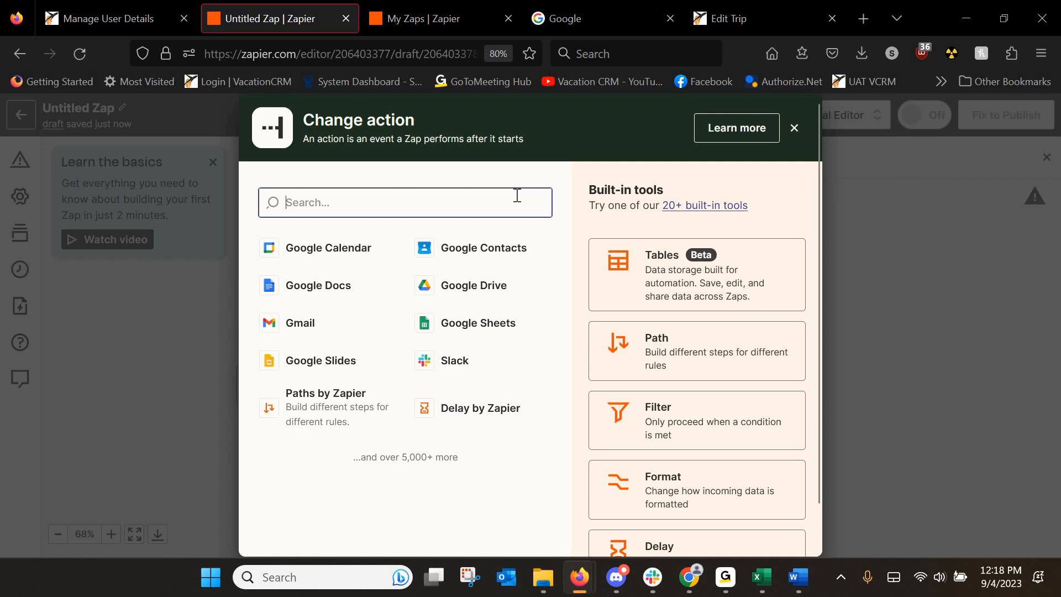
Open Google Sheets from the Google apps grid and start a Blank spreadsheet.
left_click(579, 18)
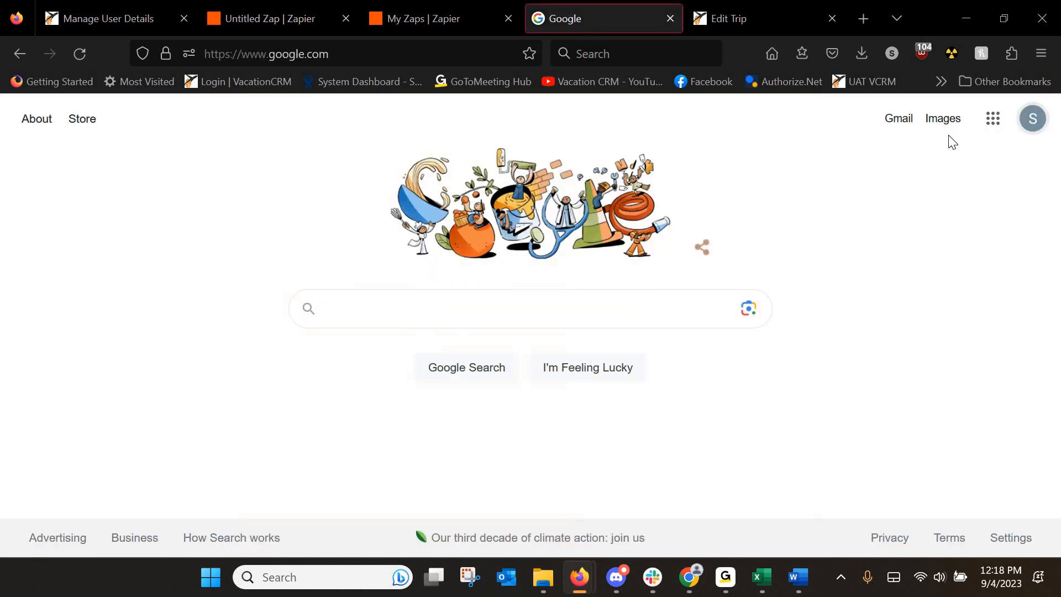
left_click(992, 120)
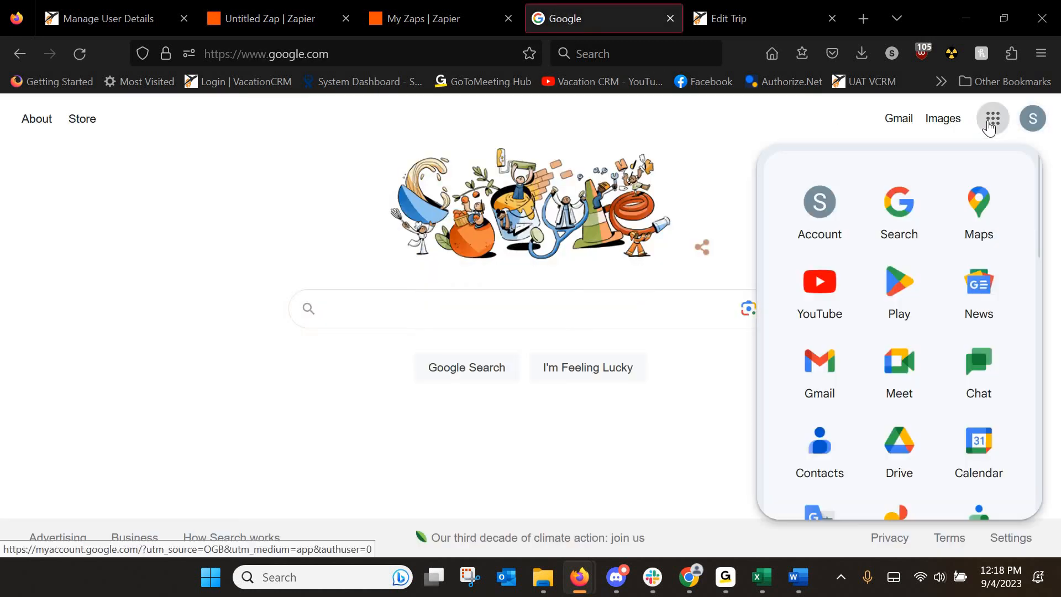
scroll(982, 227, "down", 7)
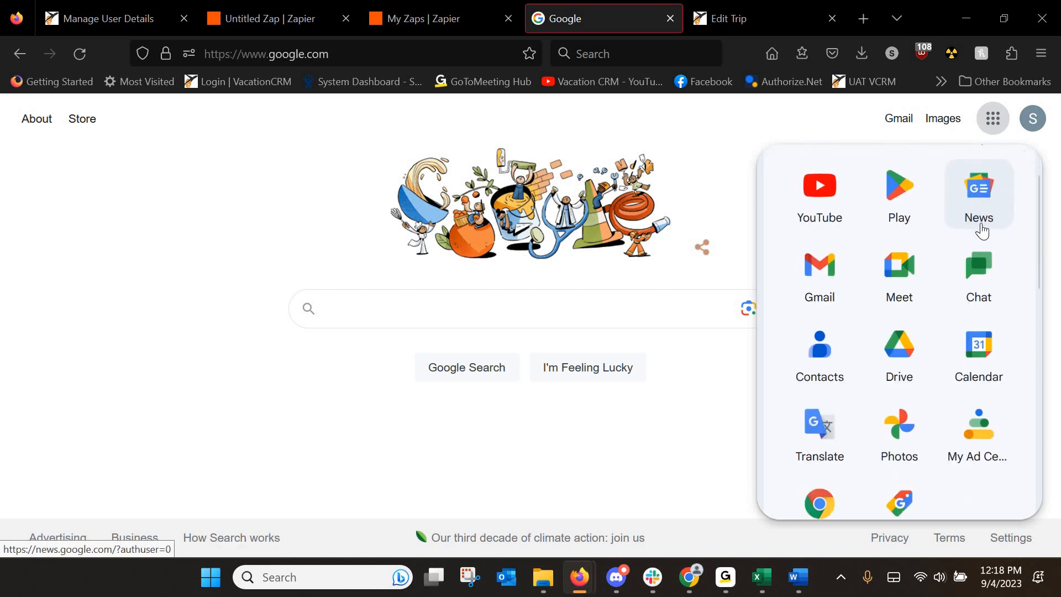
left_click(981, 346)
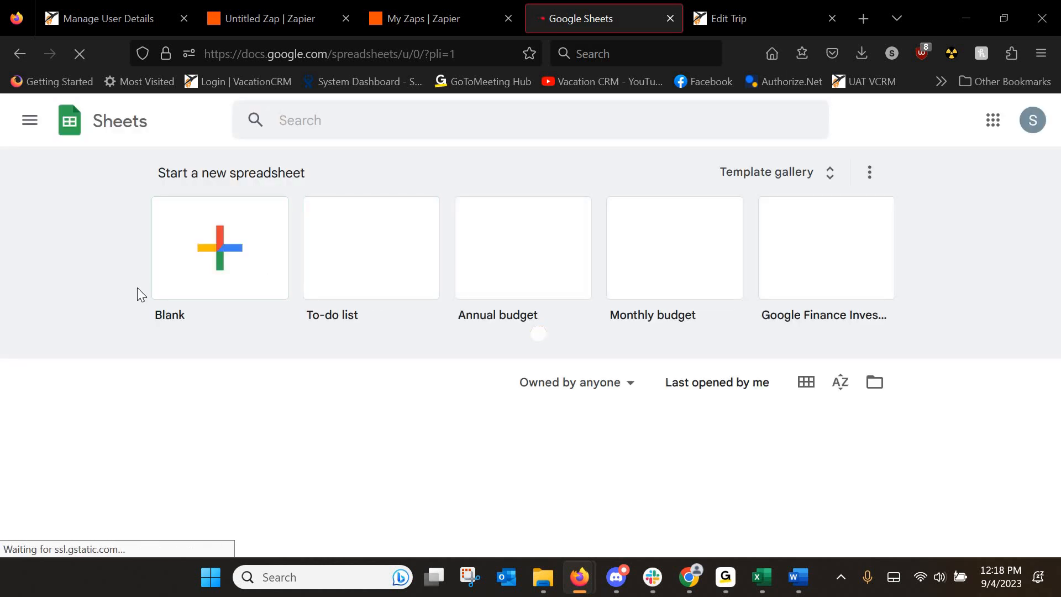
left_click(207, 253)
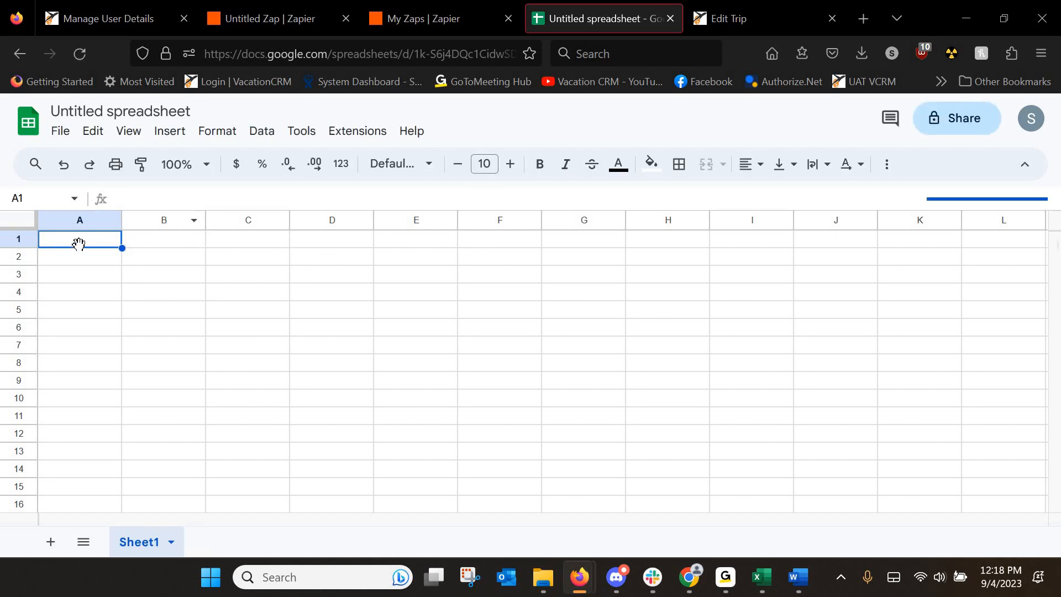
Rename the spreadsheet to 'Client Profiles'.
double_click(119, 107)
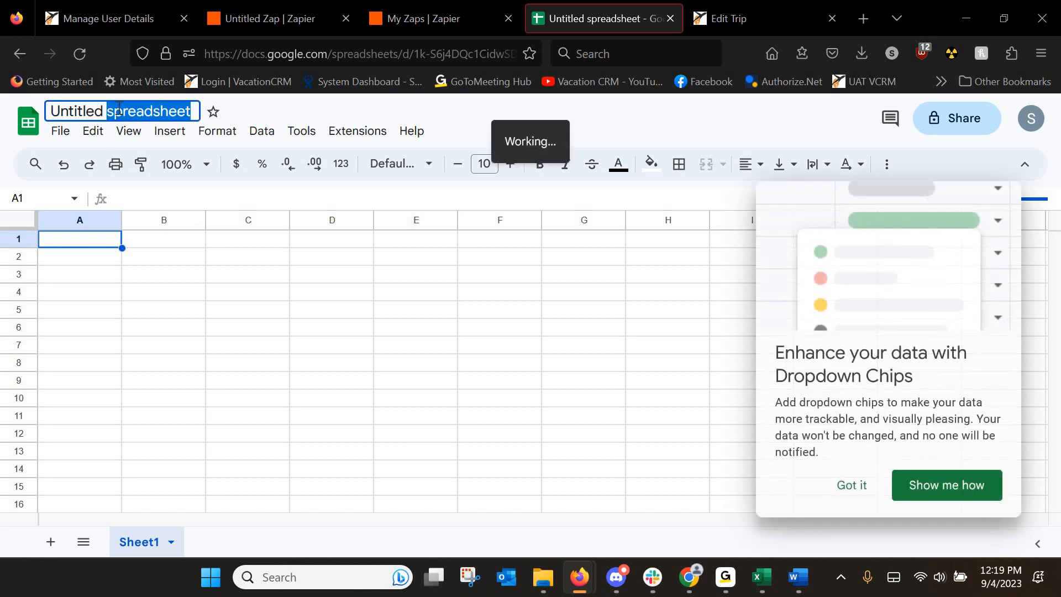
triple_click(119, 107)
type("Cl")
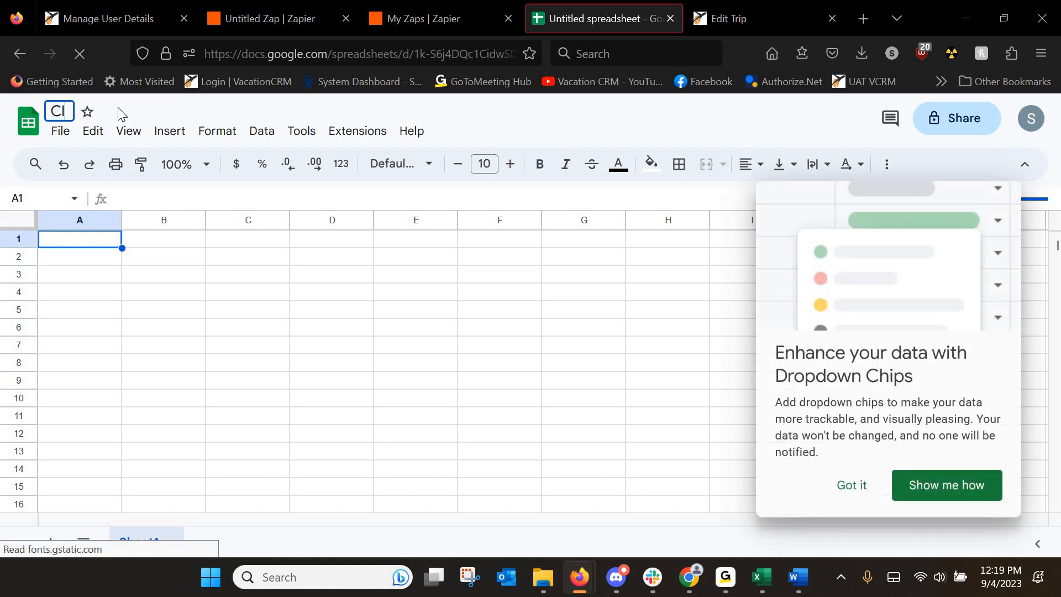
type("ient Profiles")
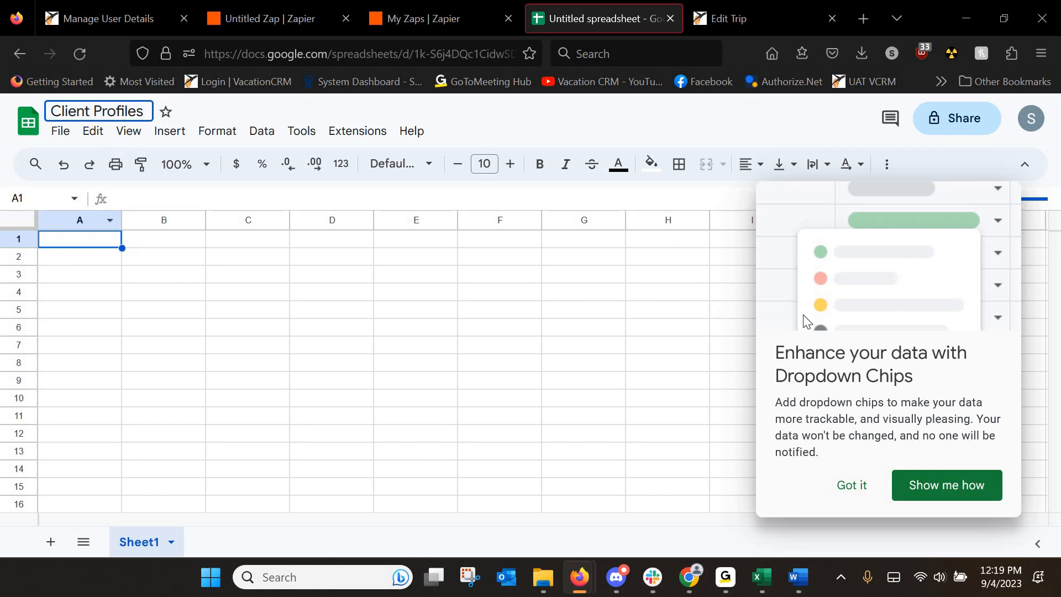
key("Return")
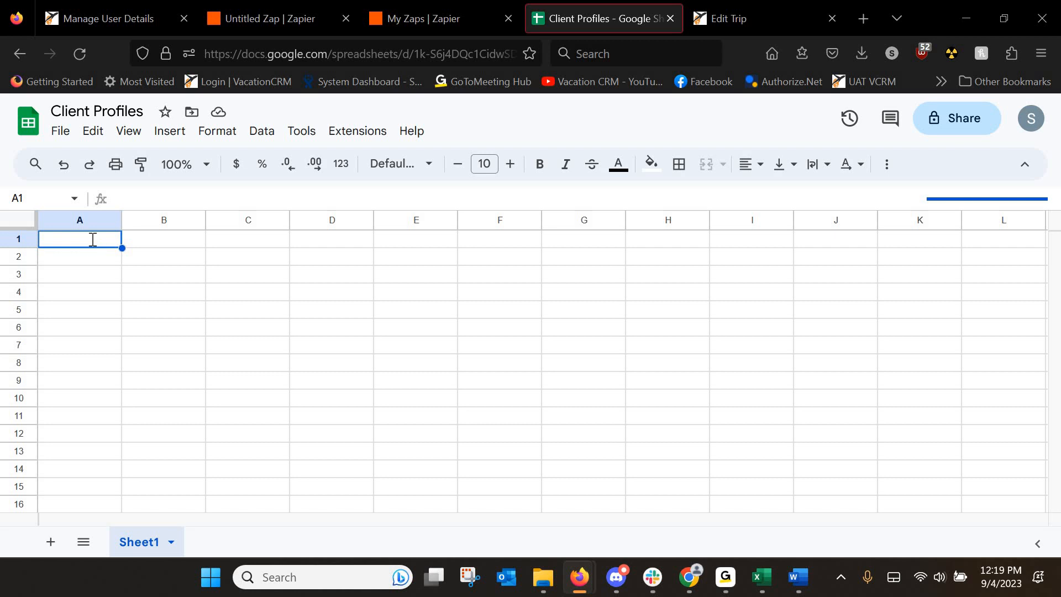
Fill A1:I1 with headers First Name, Last Name, Email, Phone Number, Address, City, State, Zip, Country.
type("First Name")
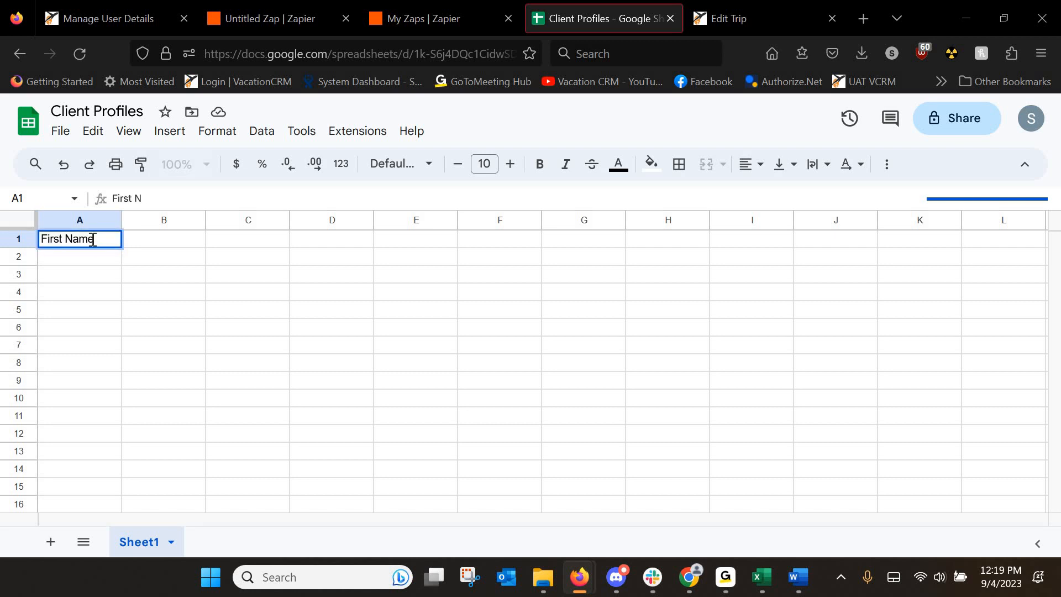
key("Tab")
type("Last Name")
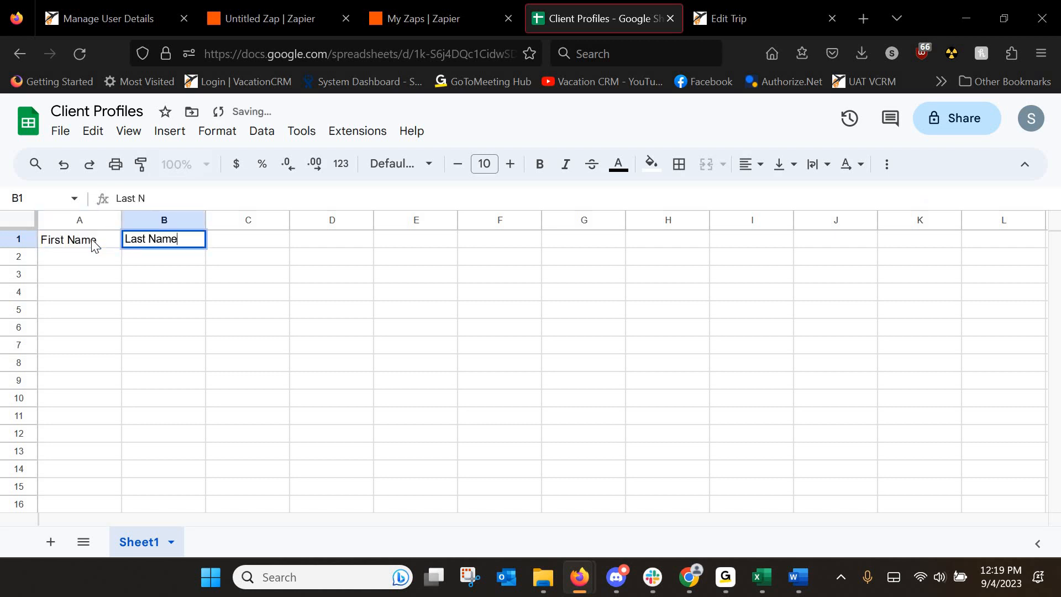
key("Tab")
type("Ema")
key("Tab")
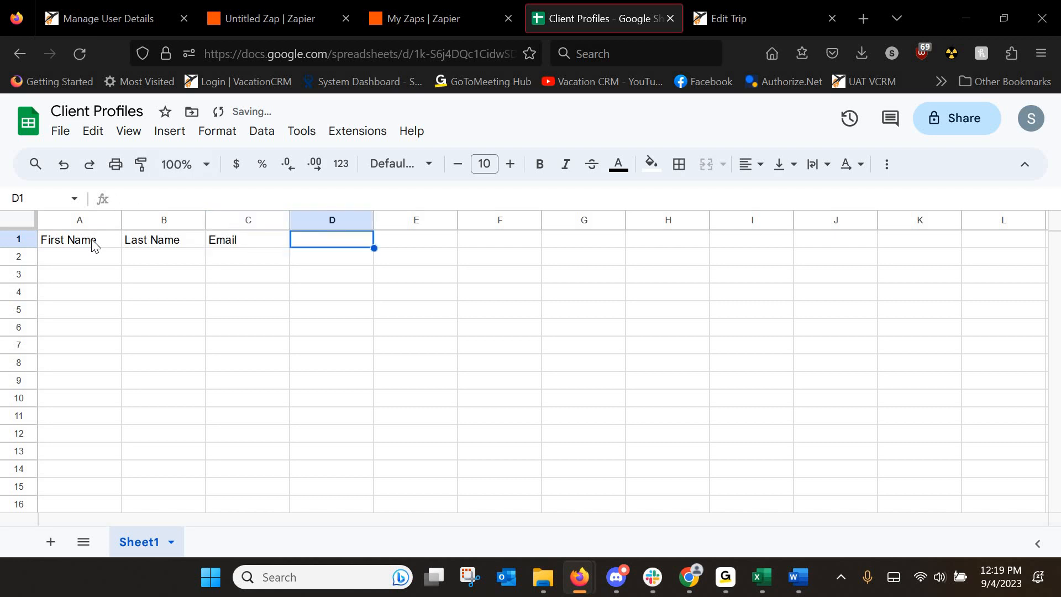
type("Phone Number")
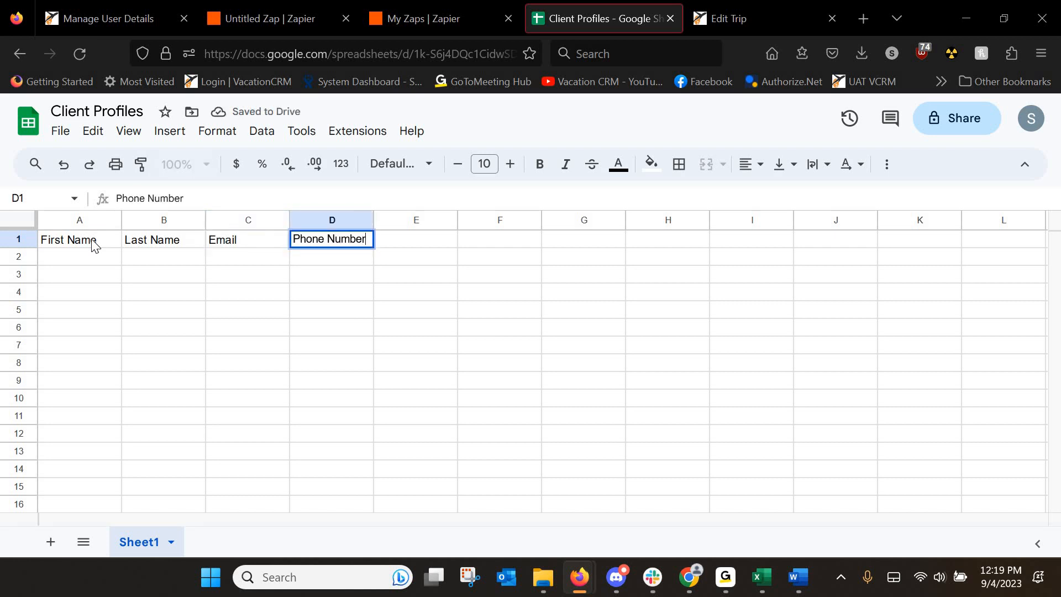
key("Tab")
type("A")
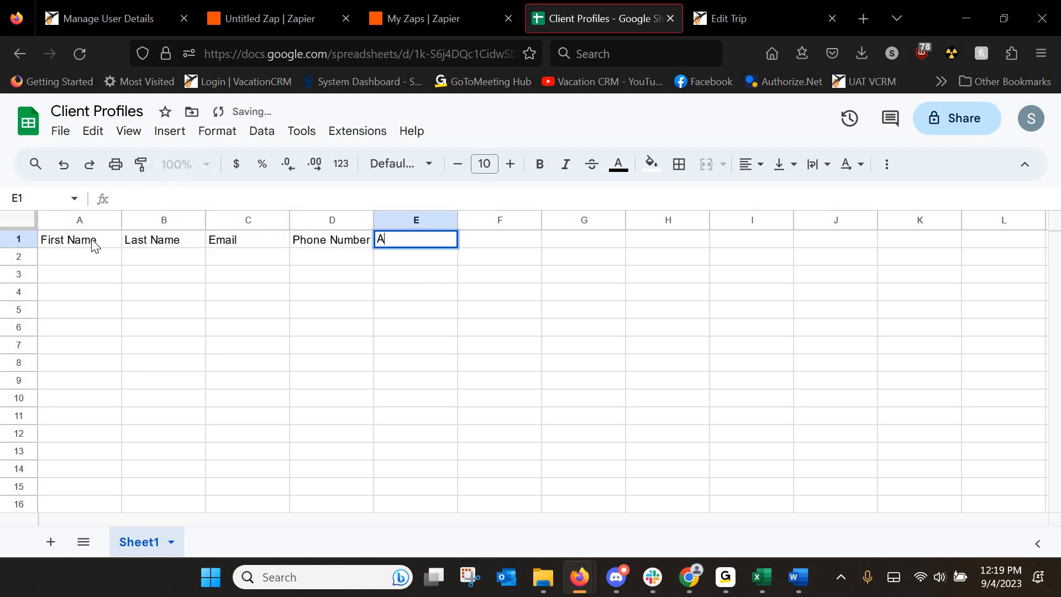
type("ddress")
key("Tab")
type("C")
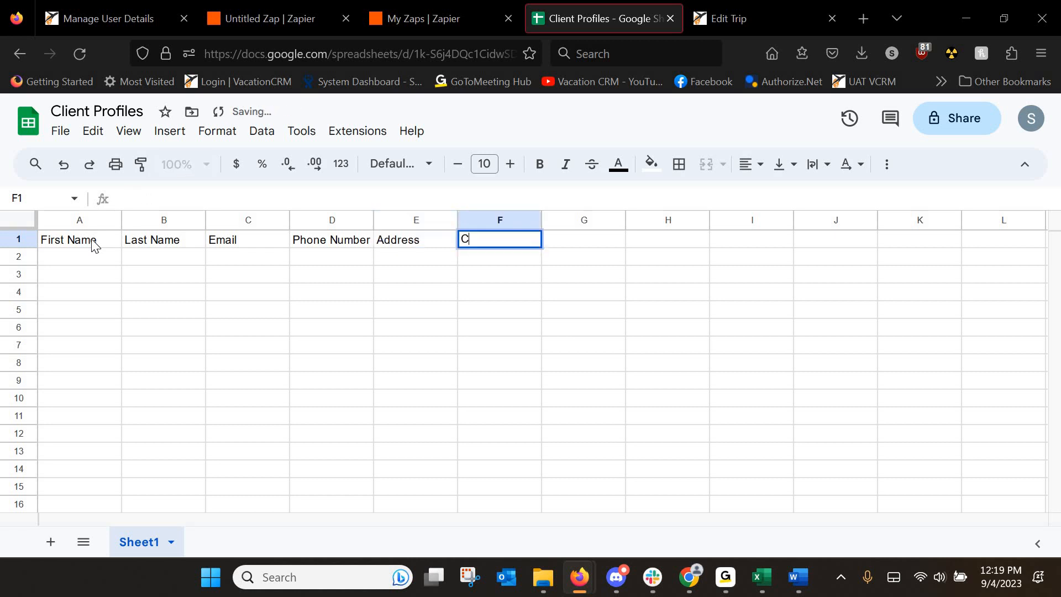
key("Tab")
type("State")
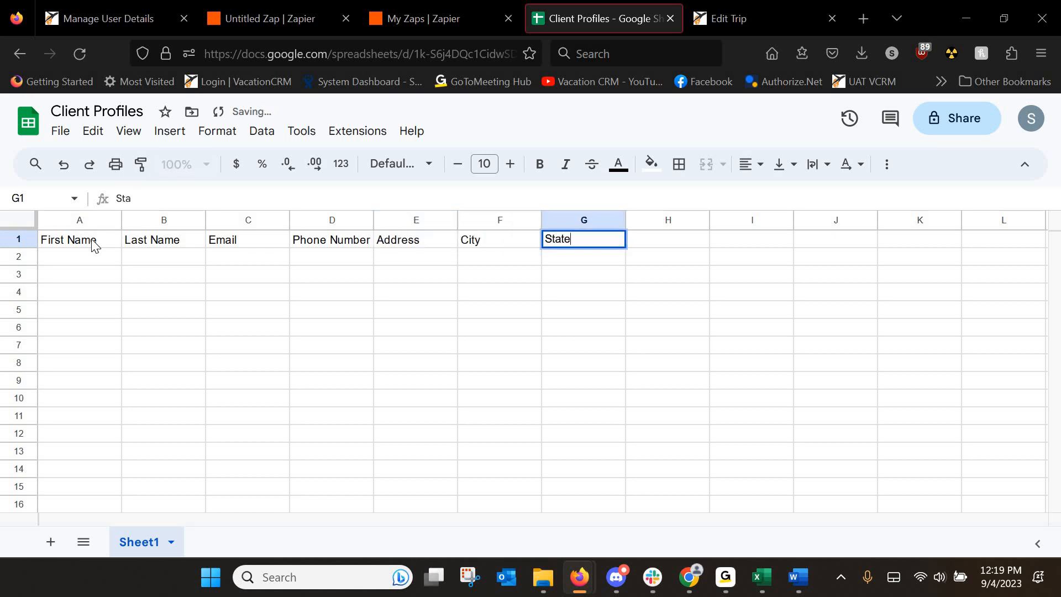
key("Tab")
type("Zip")
key("Tab")
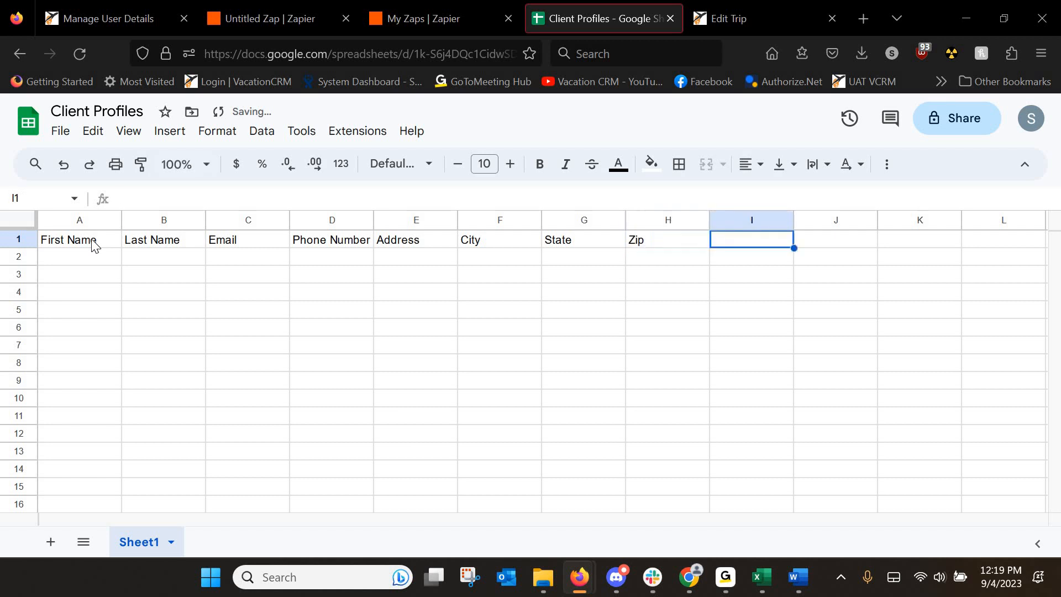
type("Country")
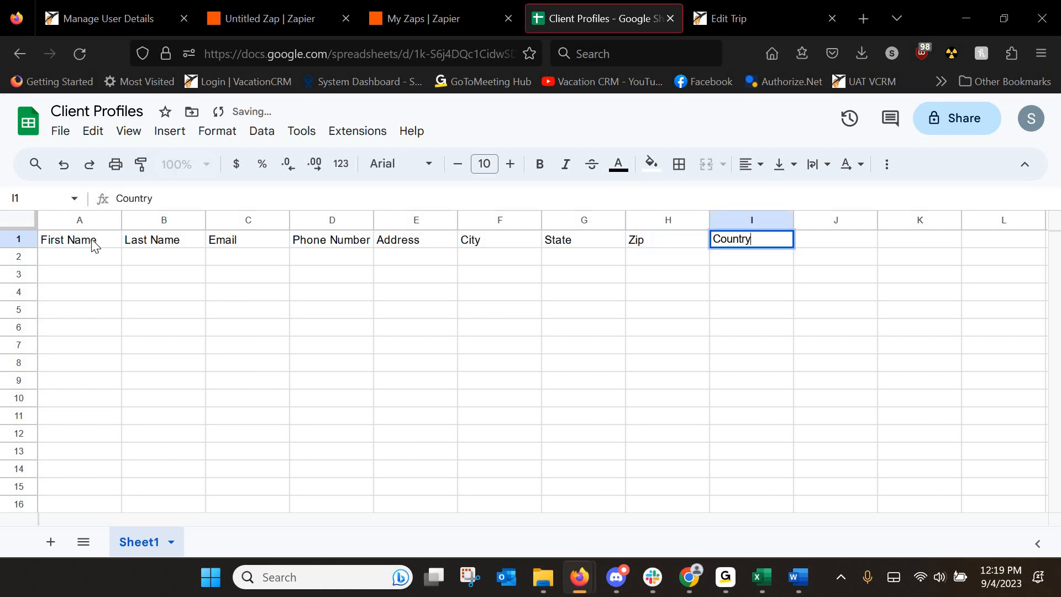
key("Return")
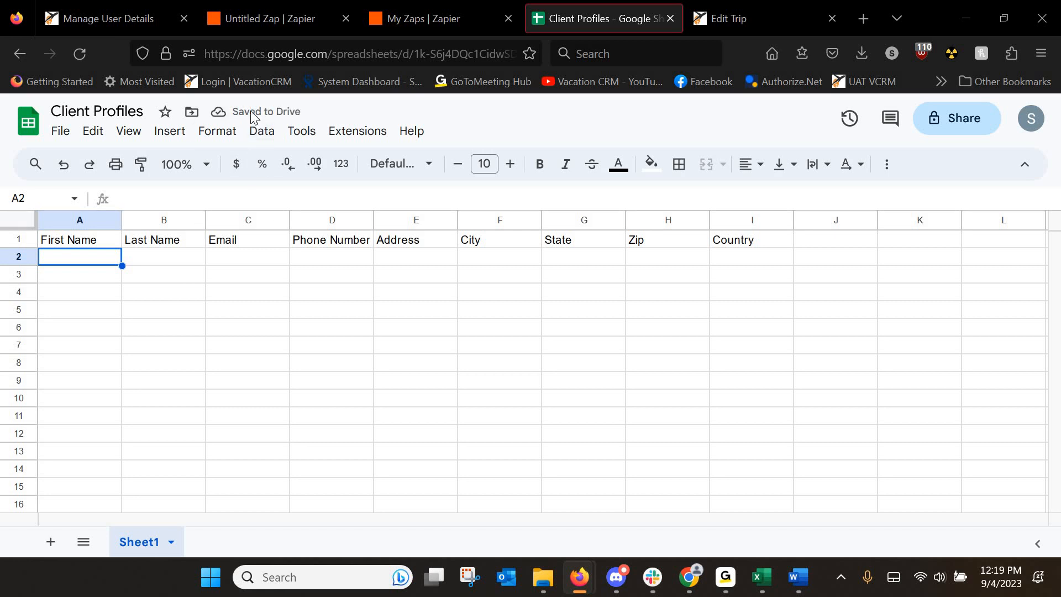
Set step 2 to Google Sheets with the Create Spreadsheet Row event.
left_click(293, 19)
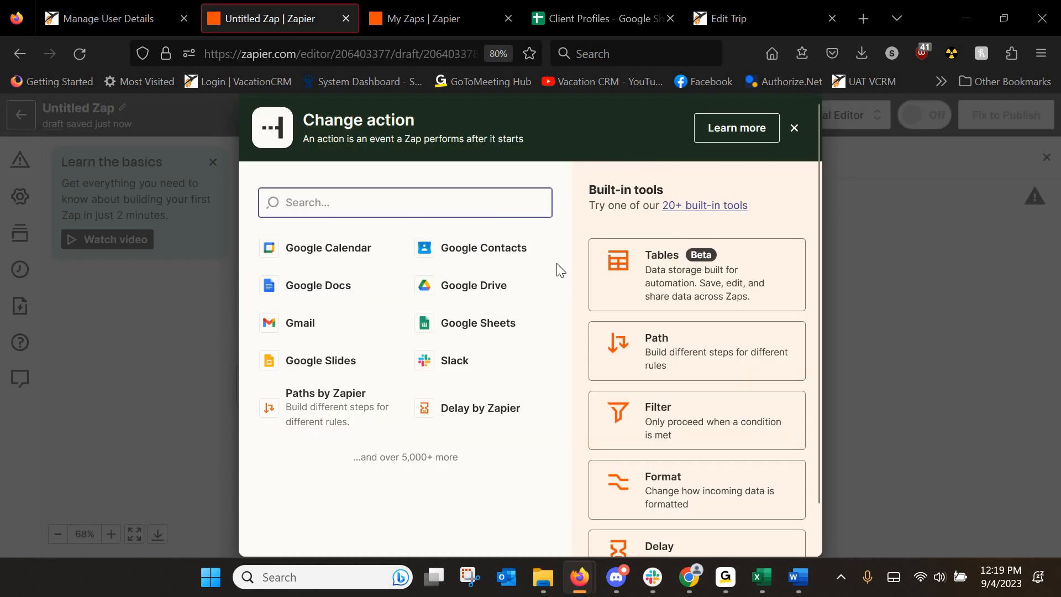
left_click(471, 331)
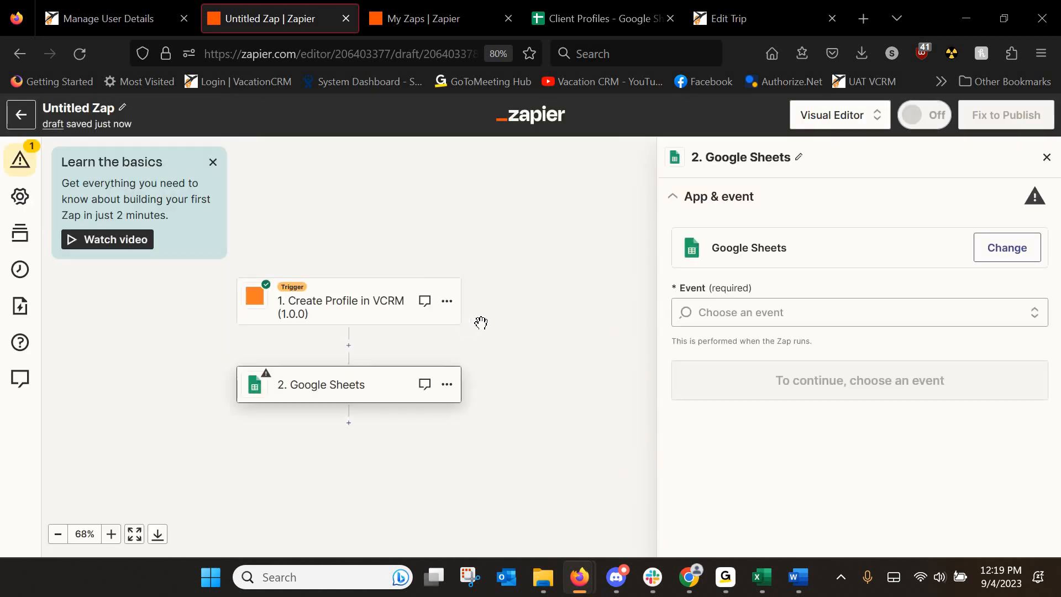
left_click(745, 316)
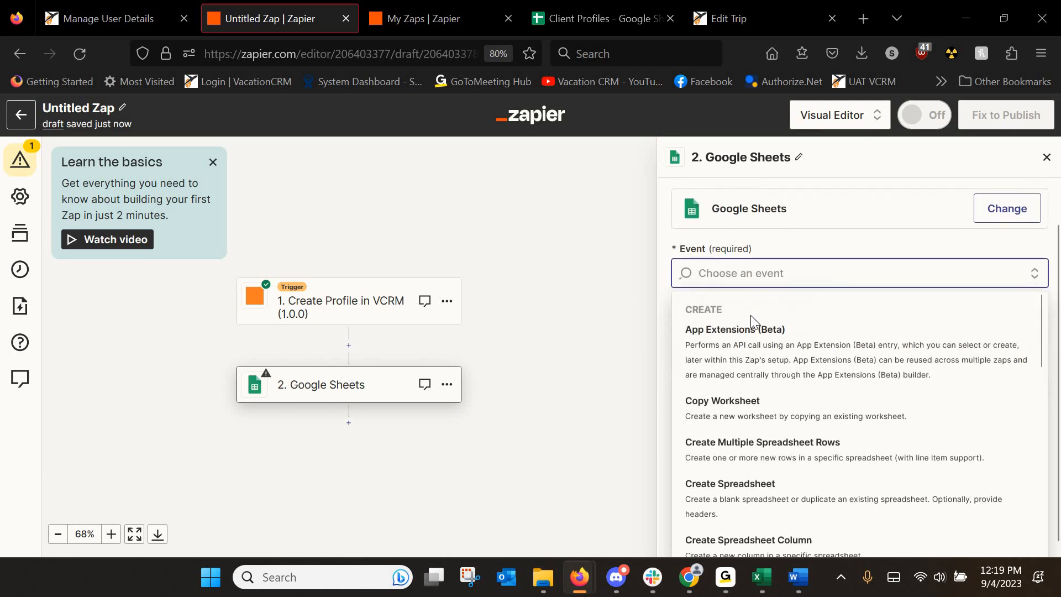
scroll(806, 358, "down", 1)
scroll(806, 358, "down", 1)
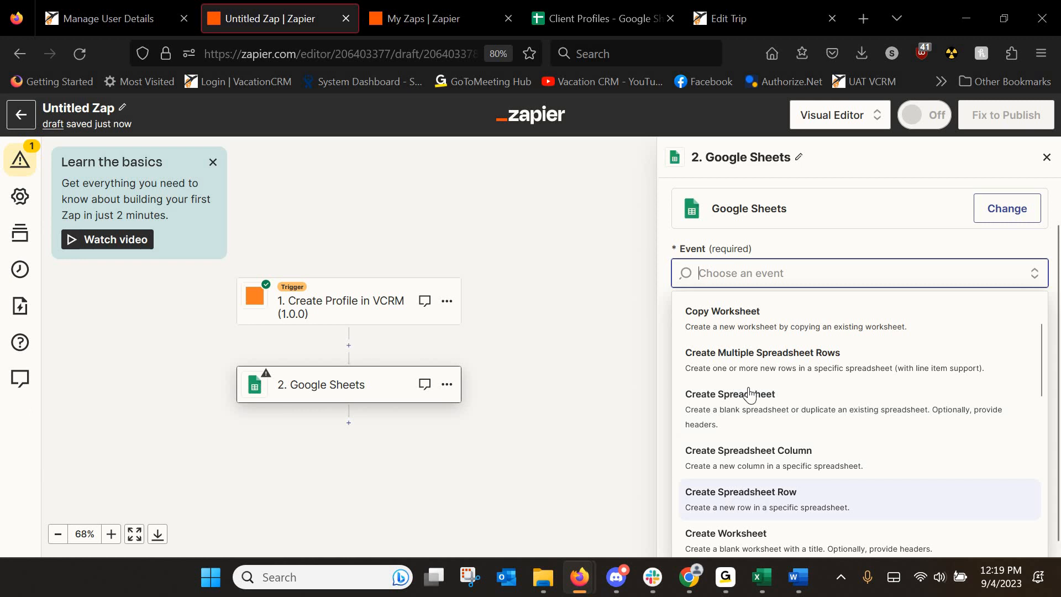
scroll(742, 522, "down", 2)
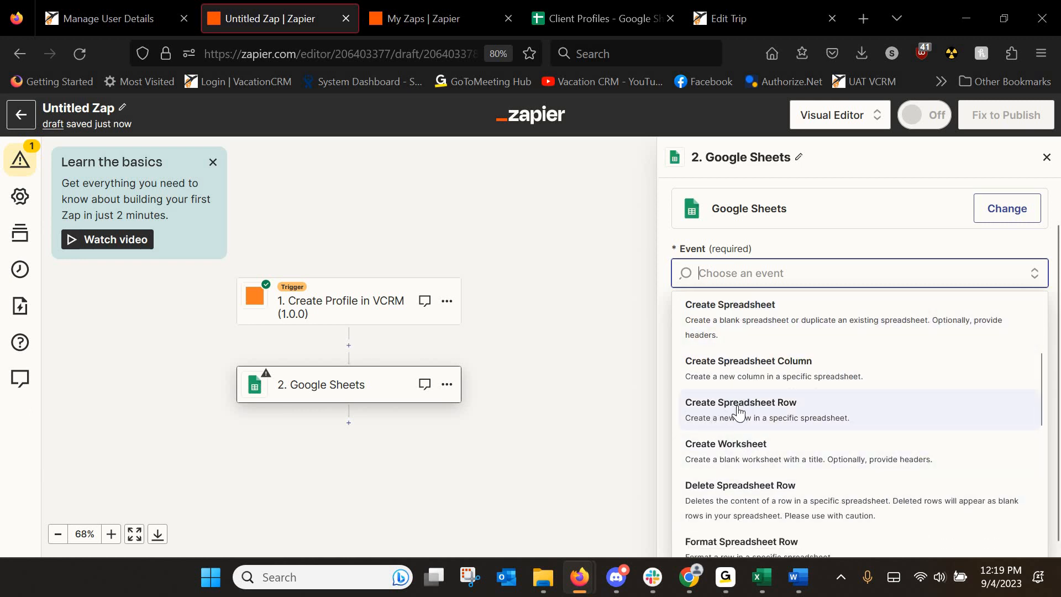
left_click(738, 412)
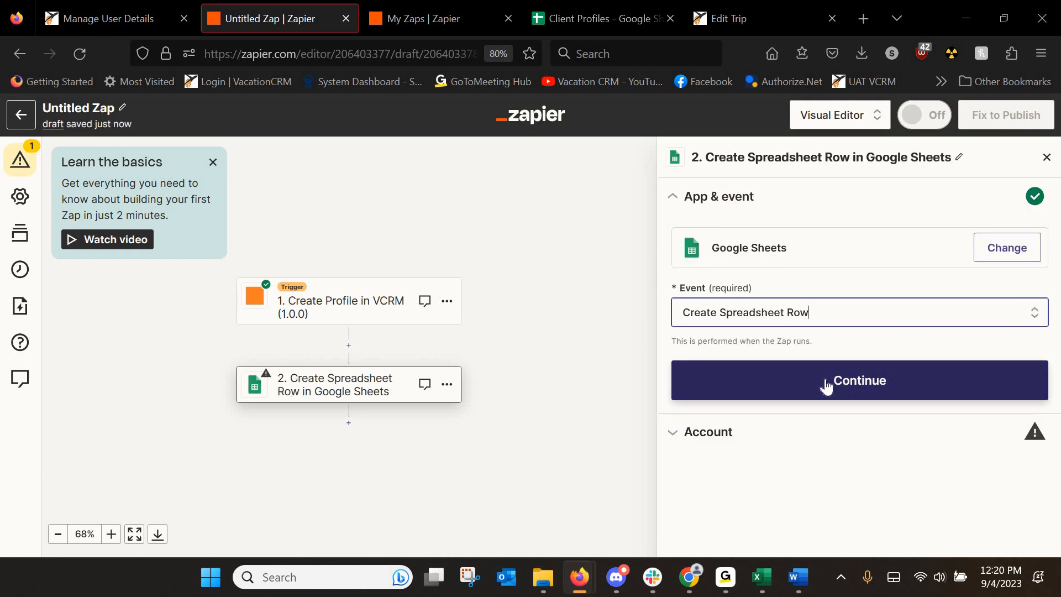
left_click(826, 385)
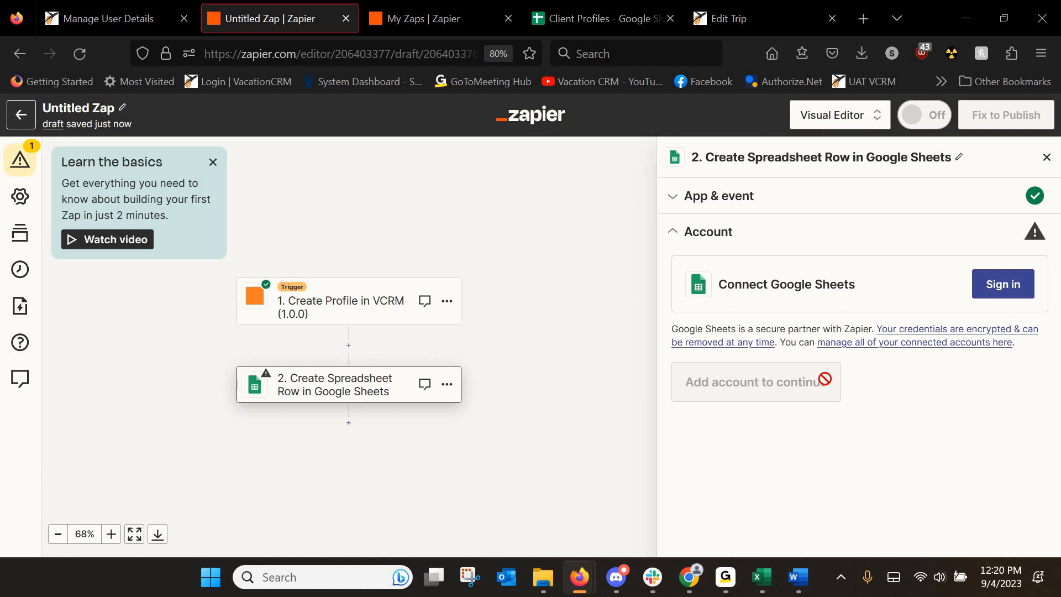
Sign in to the Google account, allow Zapier access, and continue.
left_click(1012, 287)
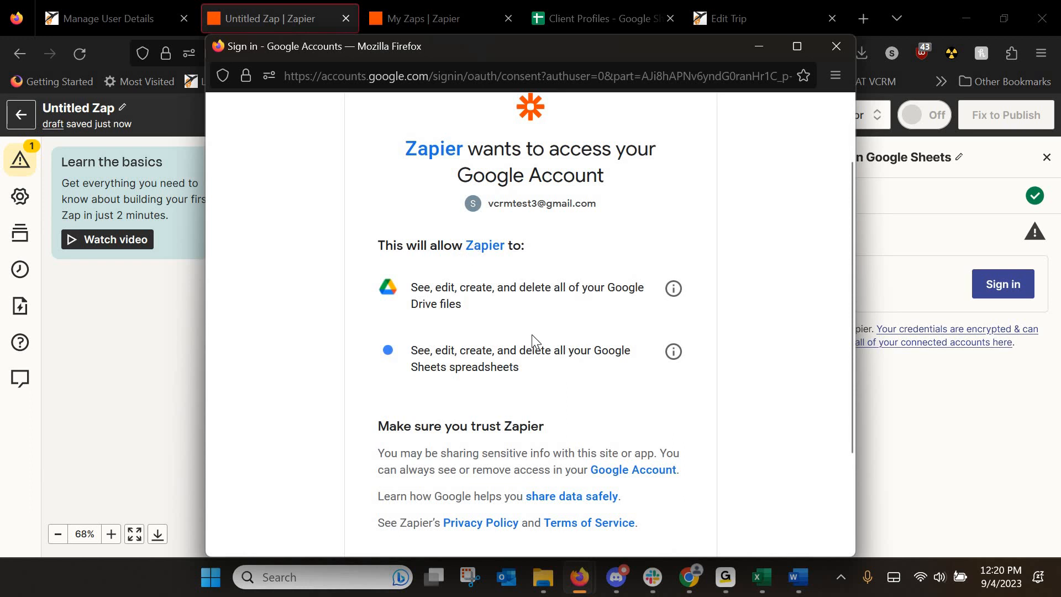
scroll(463, 188, "up", 3)
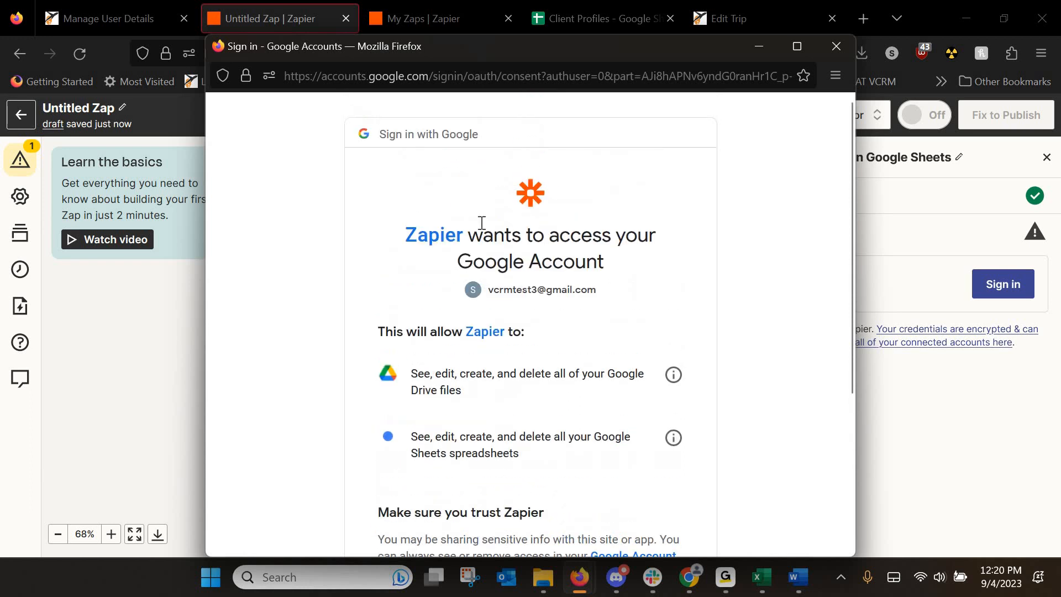
scroll(485, 279, "down", 3)
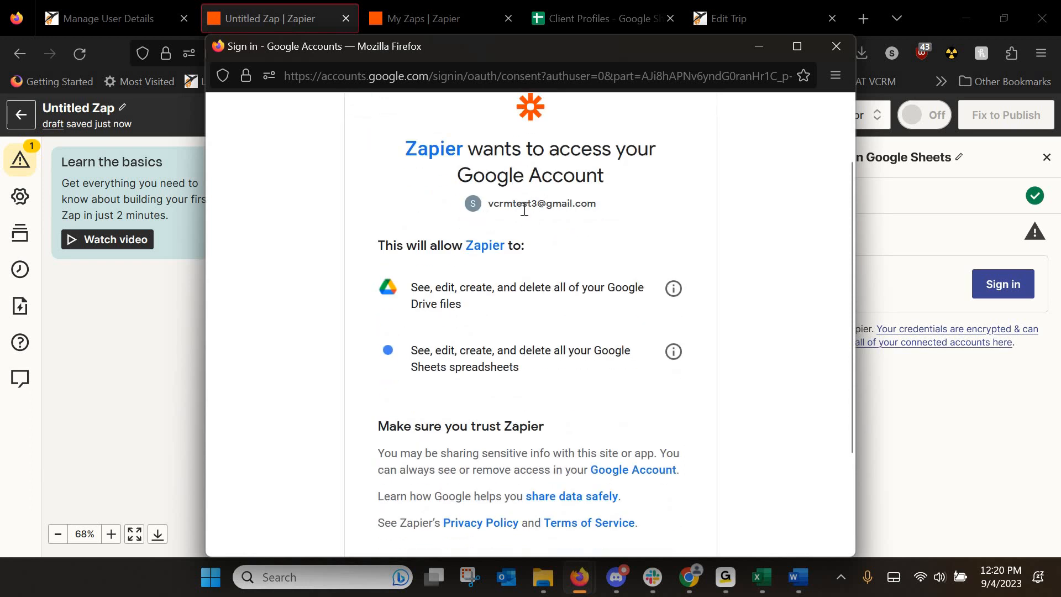
scroll(591, 293, "down", 5)
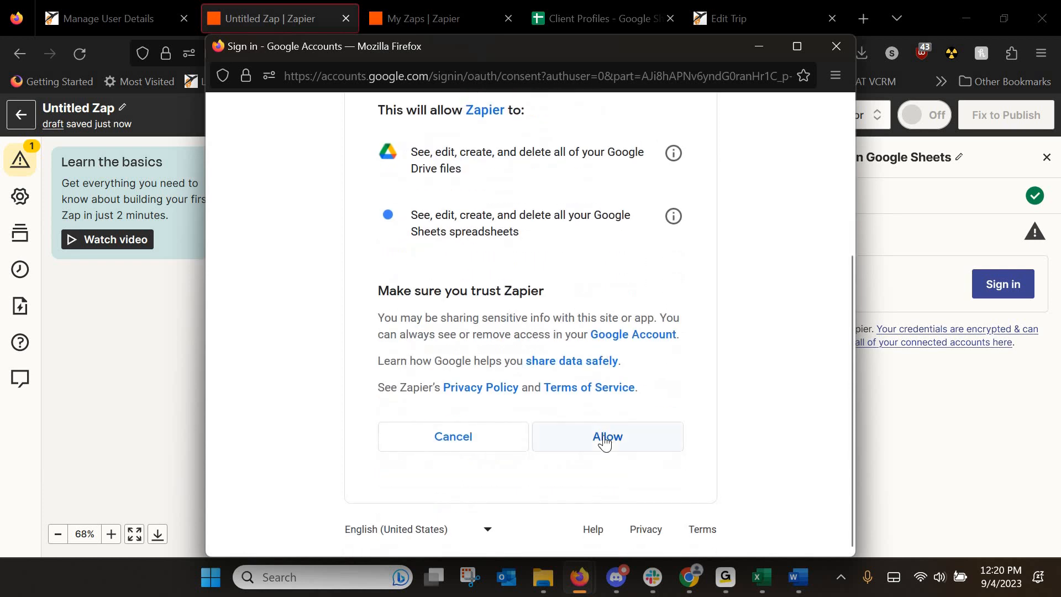
left_click(606, 436)
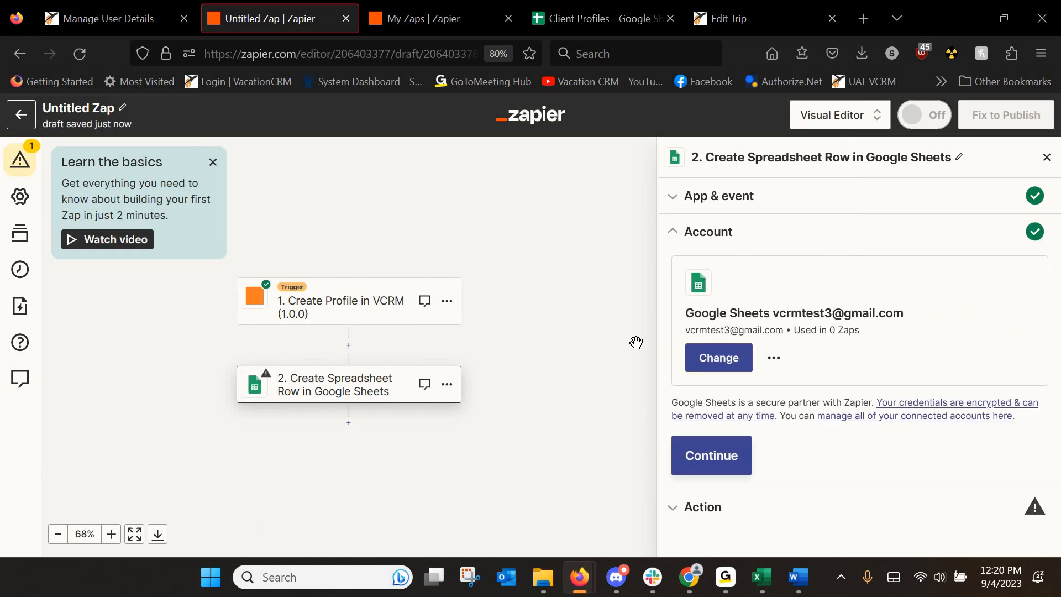
left_click(707, 461)
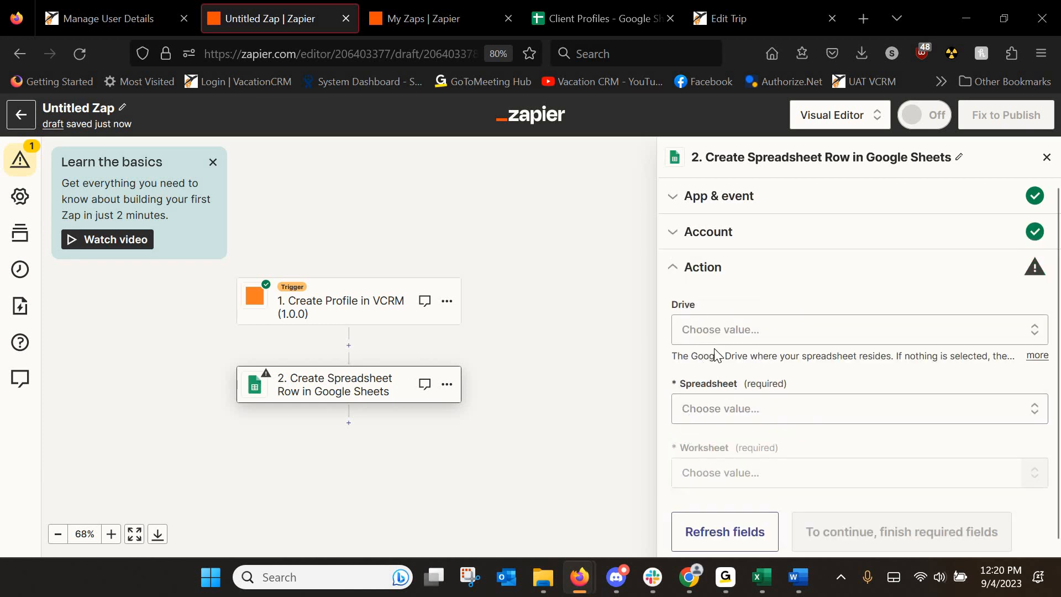
Point the Google Sheets action at the Client Profiles spreadsheet and its Sheet1 worksheet.
left_click(705, 413)
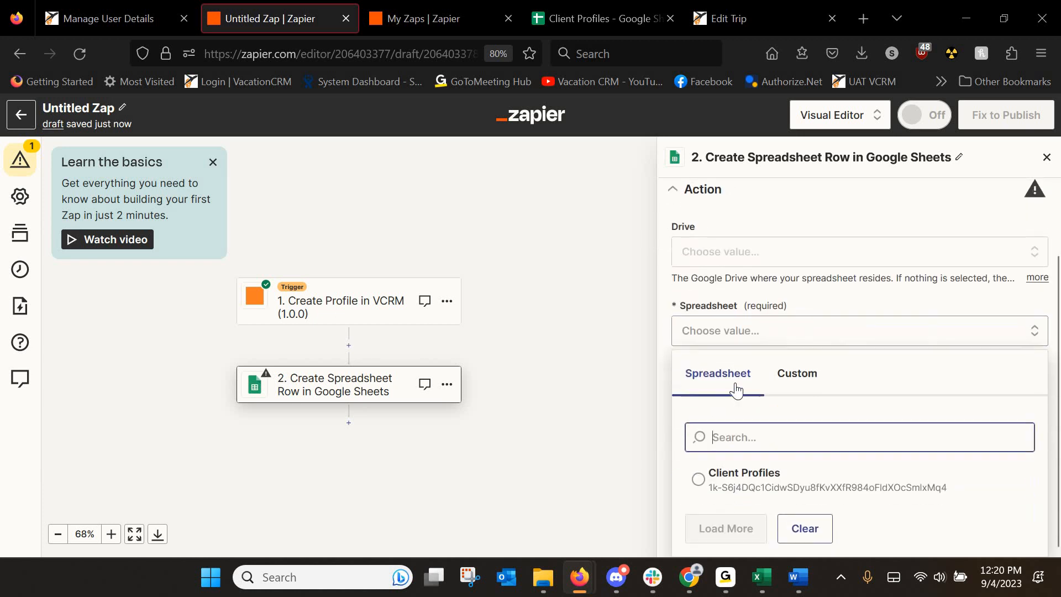
left_click(698, 479)
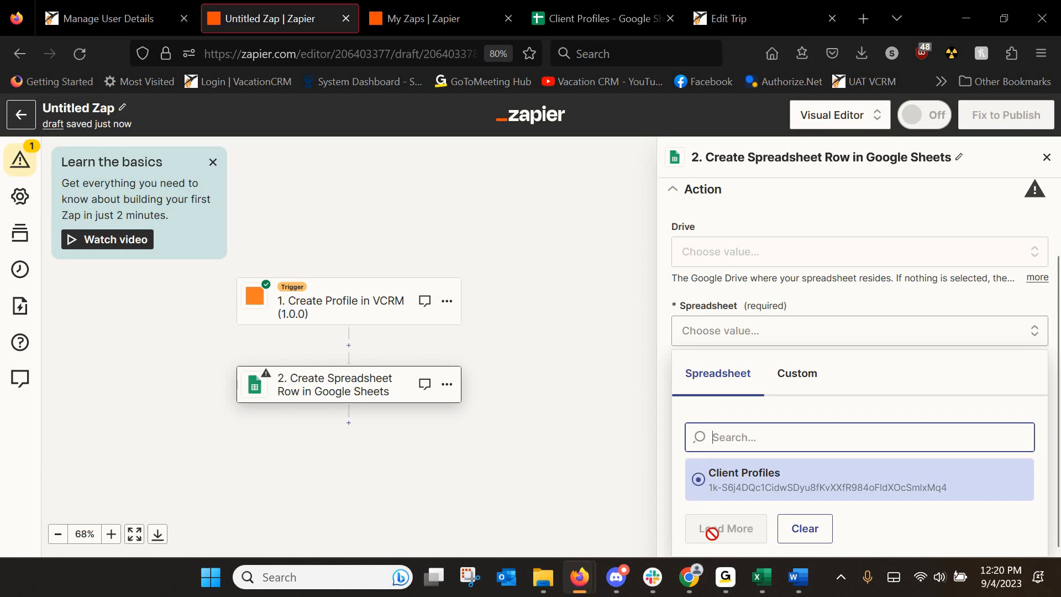
left_click(701, 480)
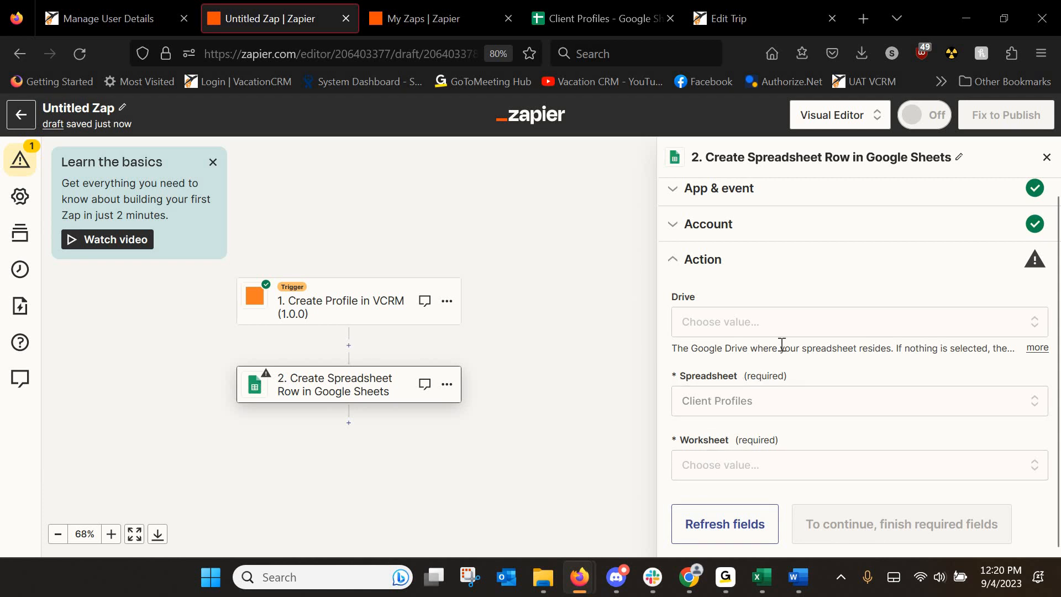
left_click(740, 466)
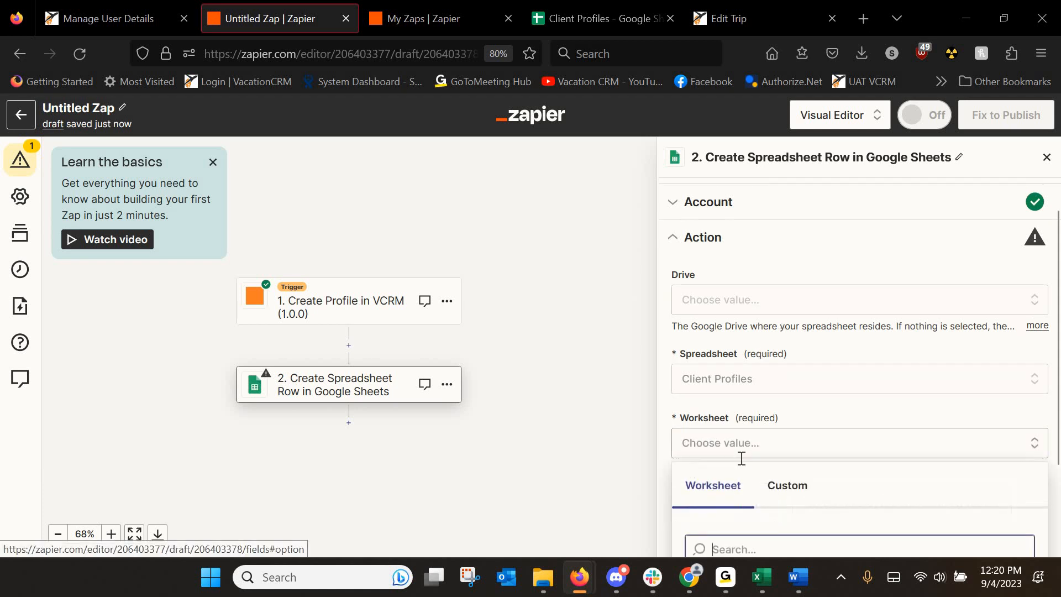
left_click(581, 22)
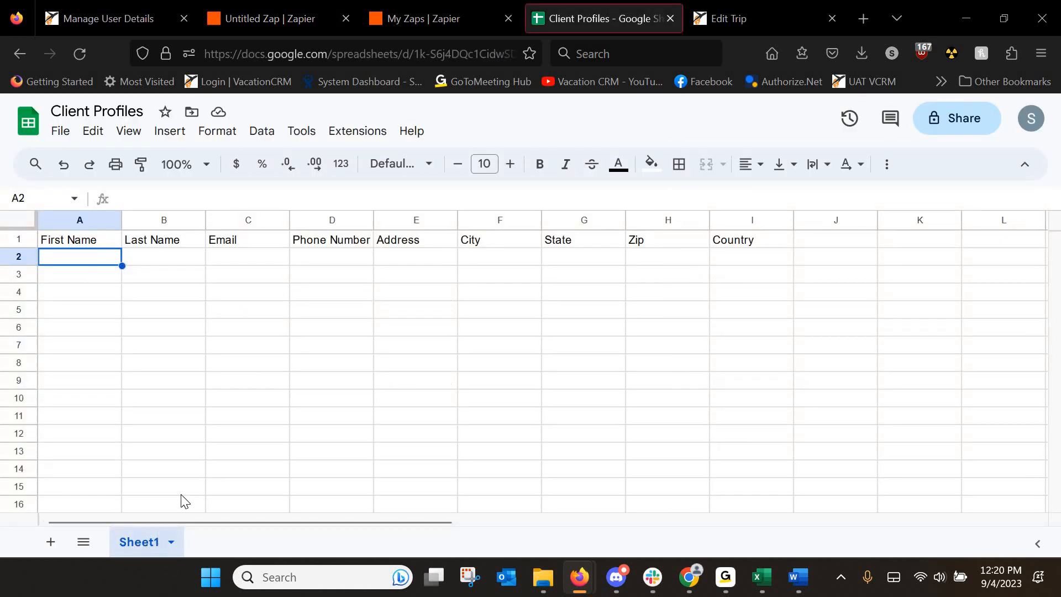
left_click(298, 20)
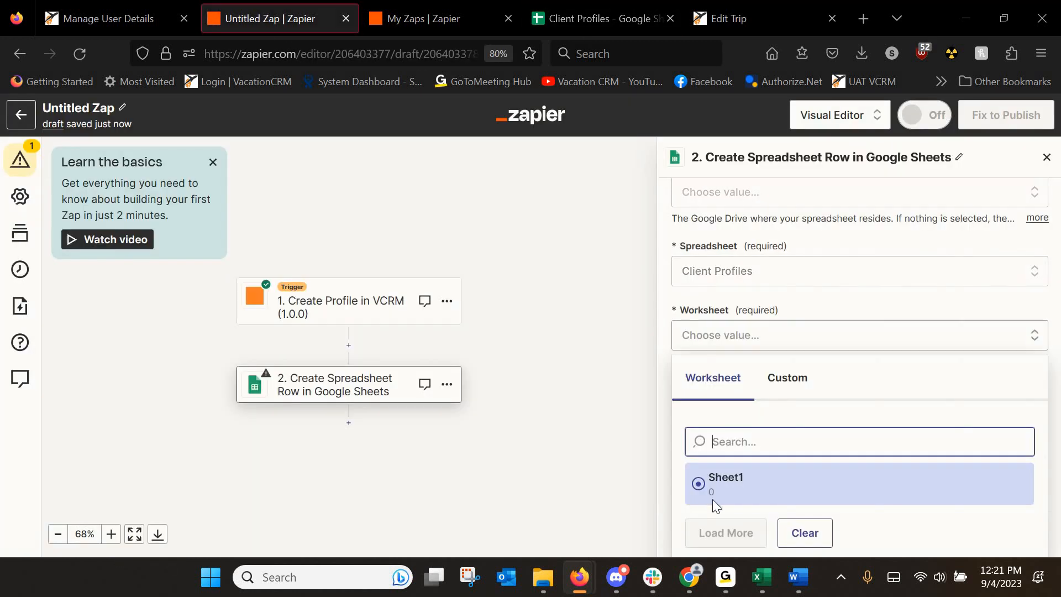
left_click(881, 476)
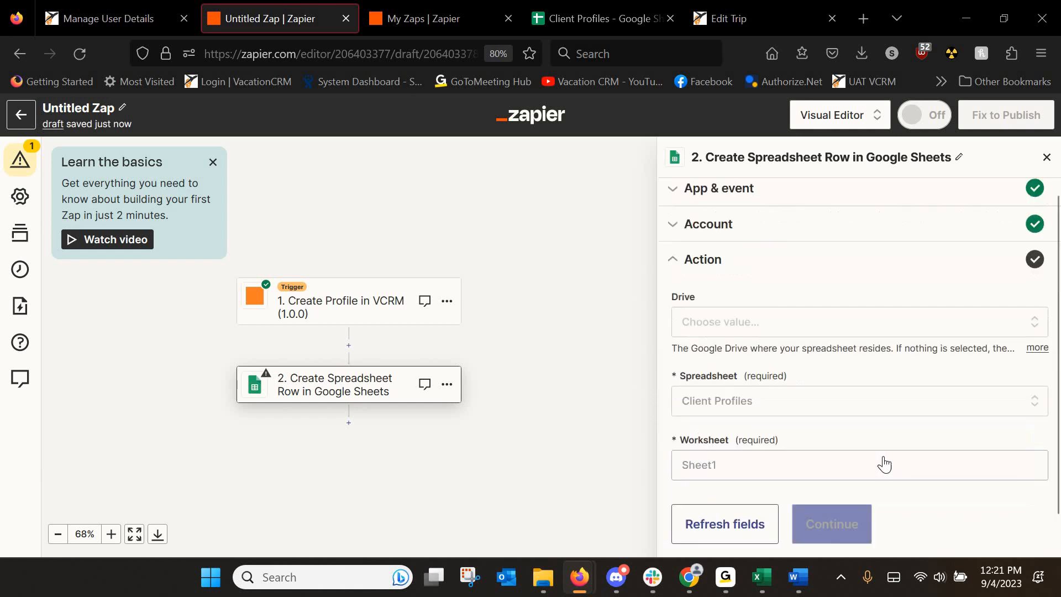
scroll(760, 424, "down", 3)
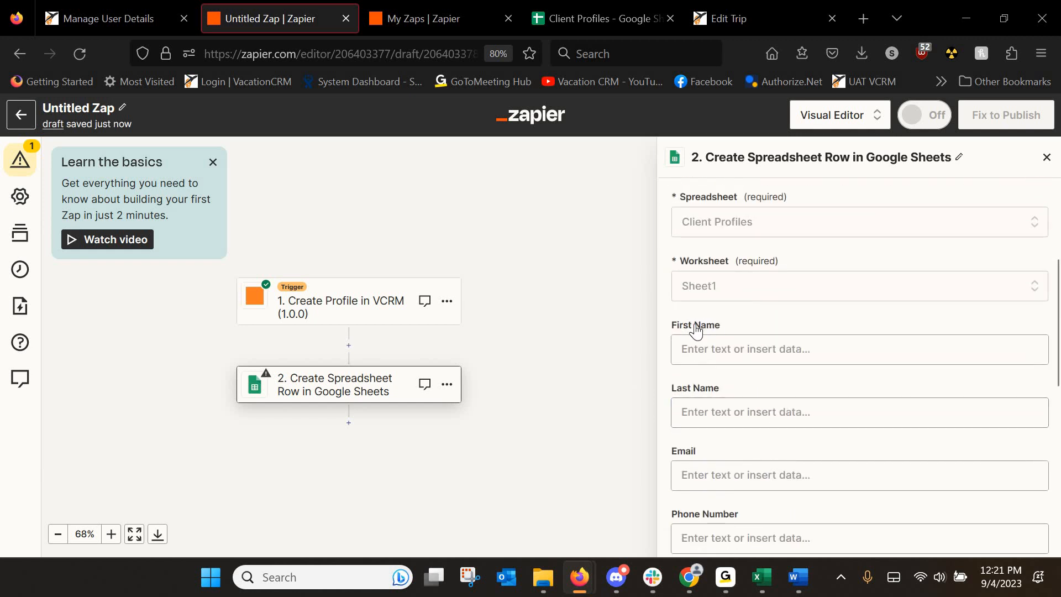
Map First Name and Last Name to the VCRM trigger's client first and last name.
scroll(787, 442, "down", 1)
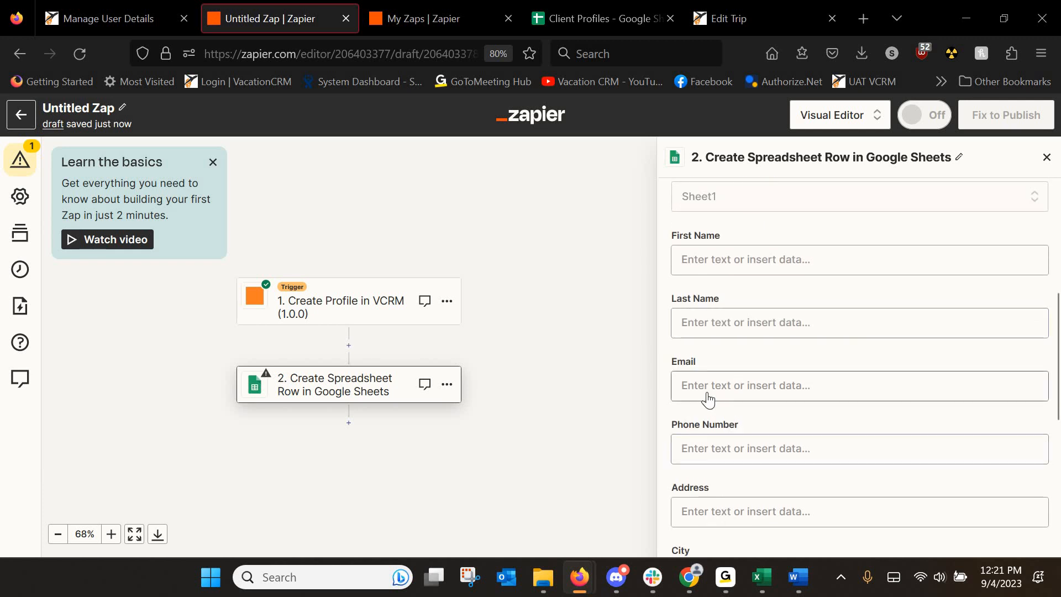
scroll(710, 379, "up", 1)
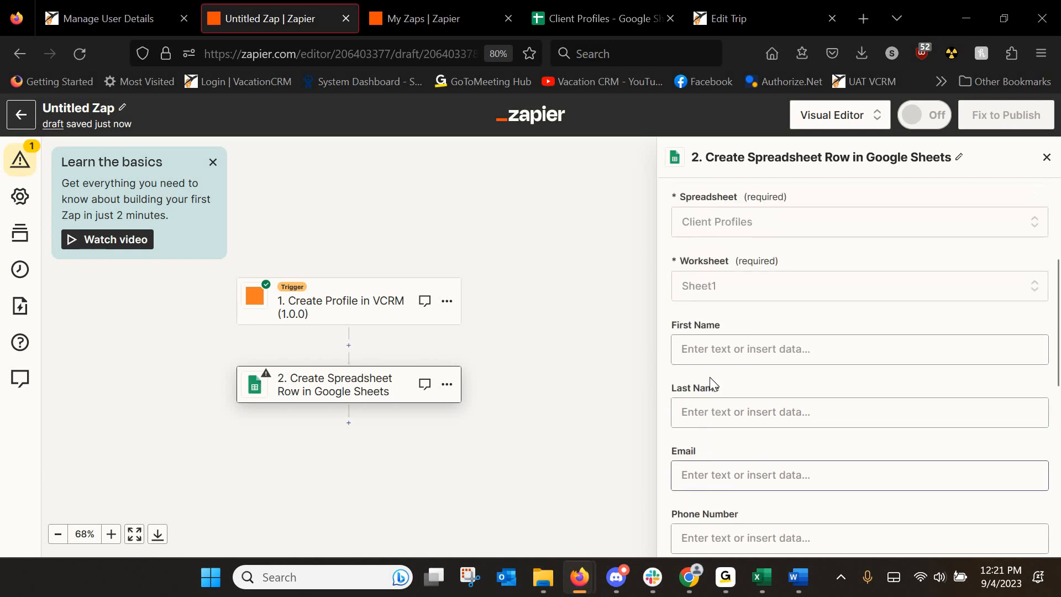
left_click(748, 346)
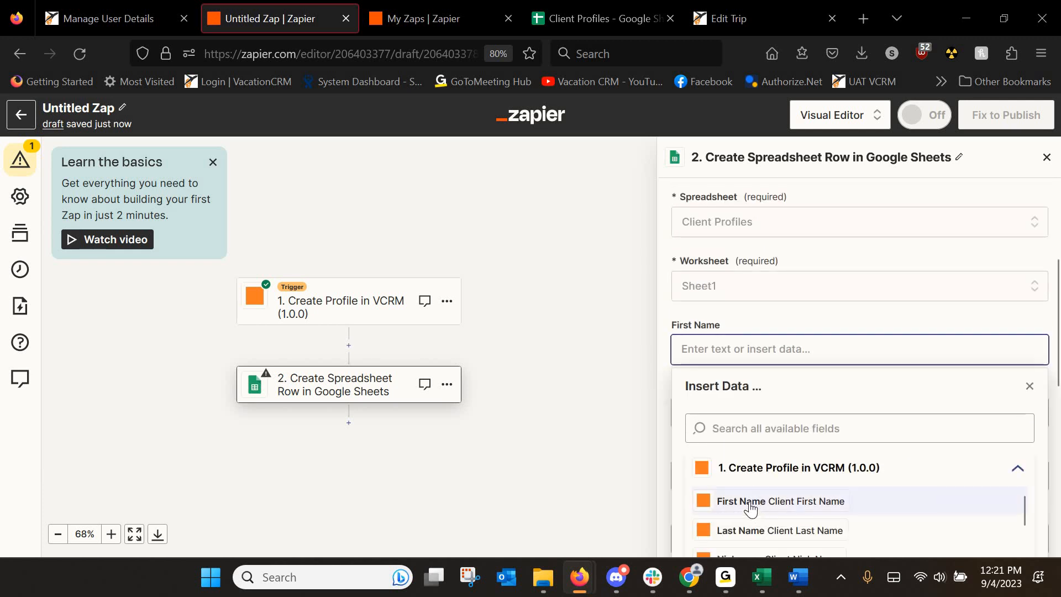
scroll(773, 436, "down", 1)
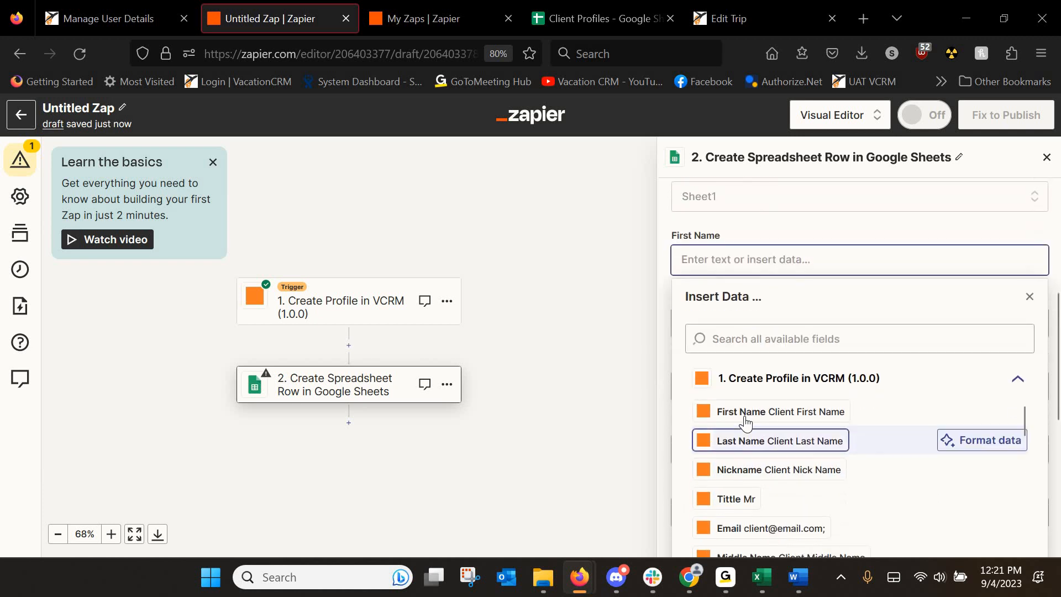
left_click(745, 420)
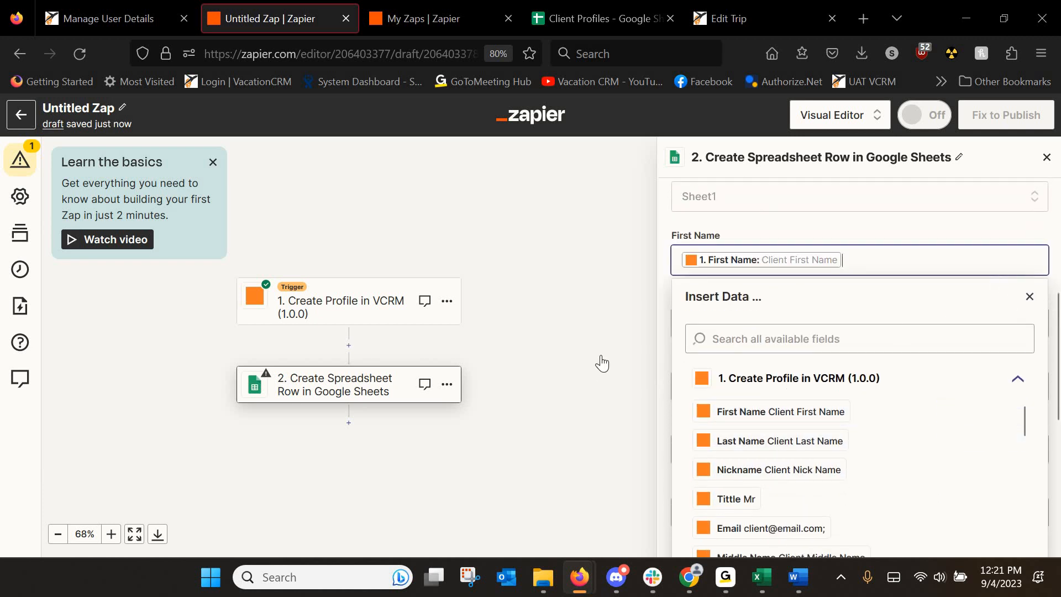
left_click(742, 325)
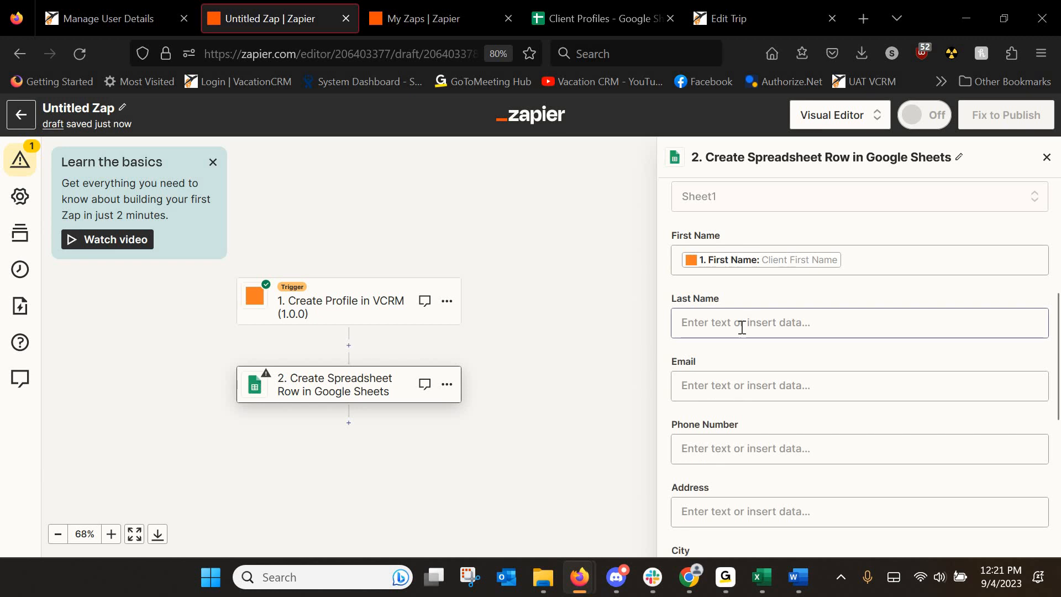
left_click(740, 504)
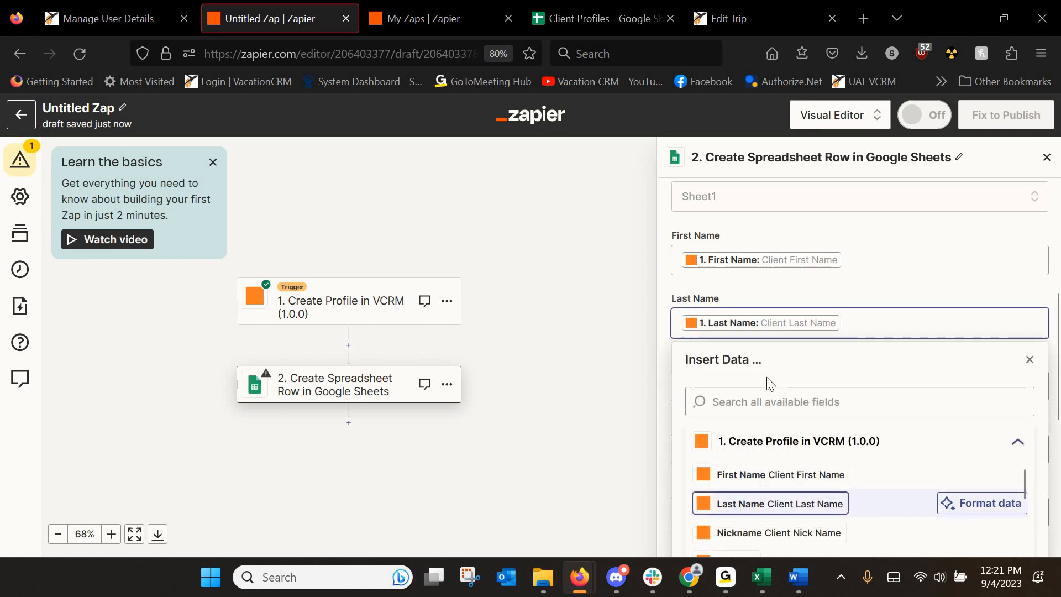
left_click(1025, 360)
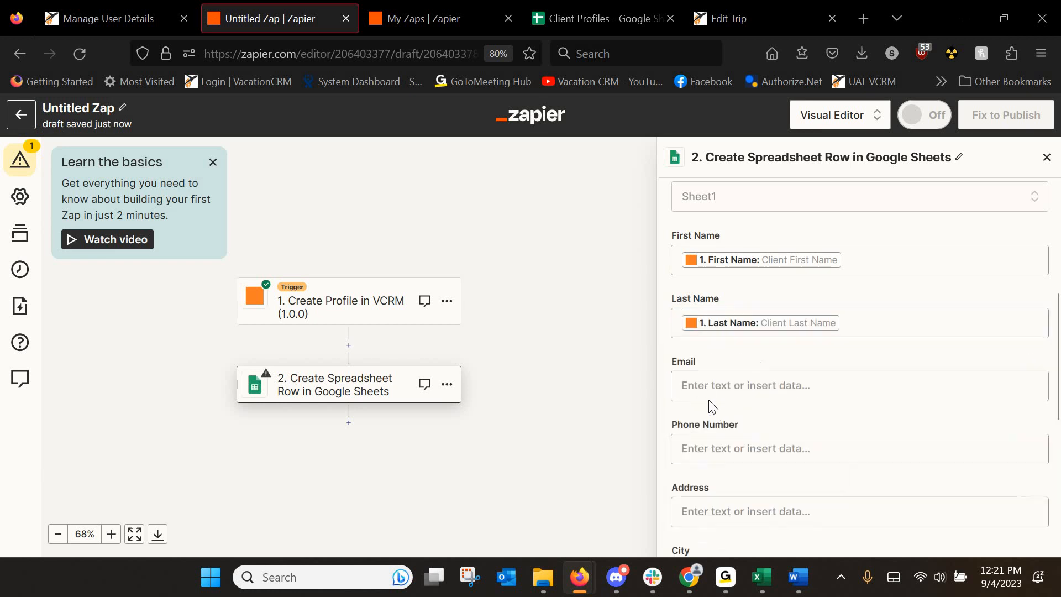
Map Email and Phone Number to the trigger's email and phone fields, then start the Address lookup.
left_click(710, 393)
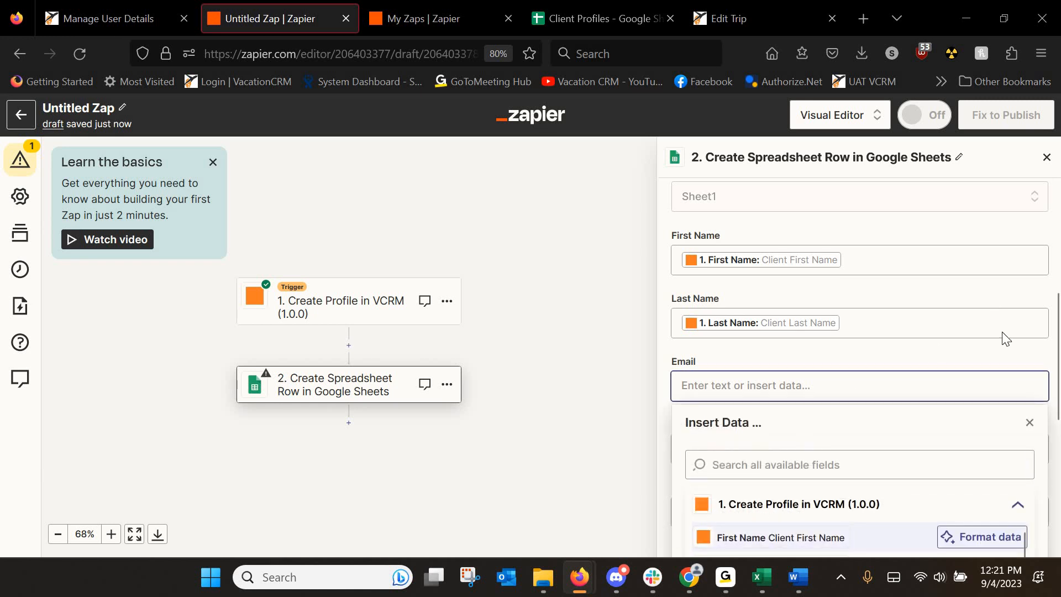
scroll(829, 382, "down", 3)
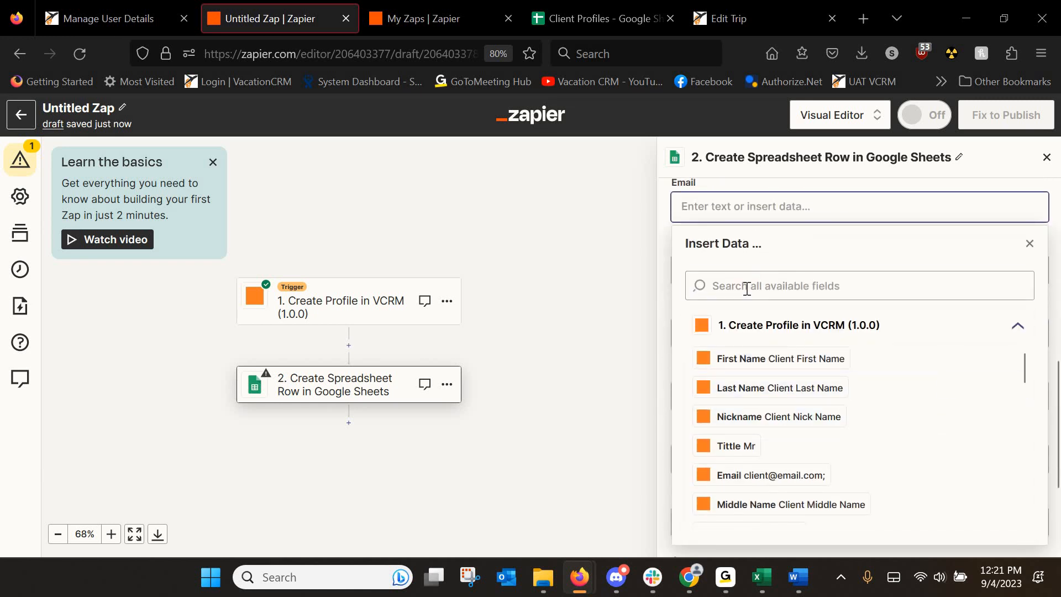
left_click(746, 286)
type("email")
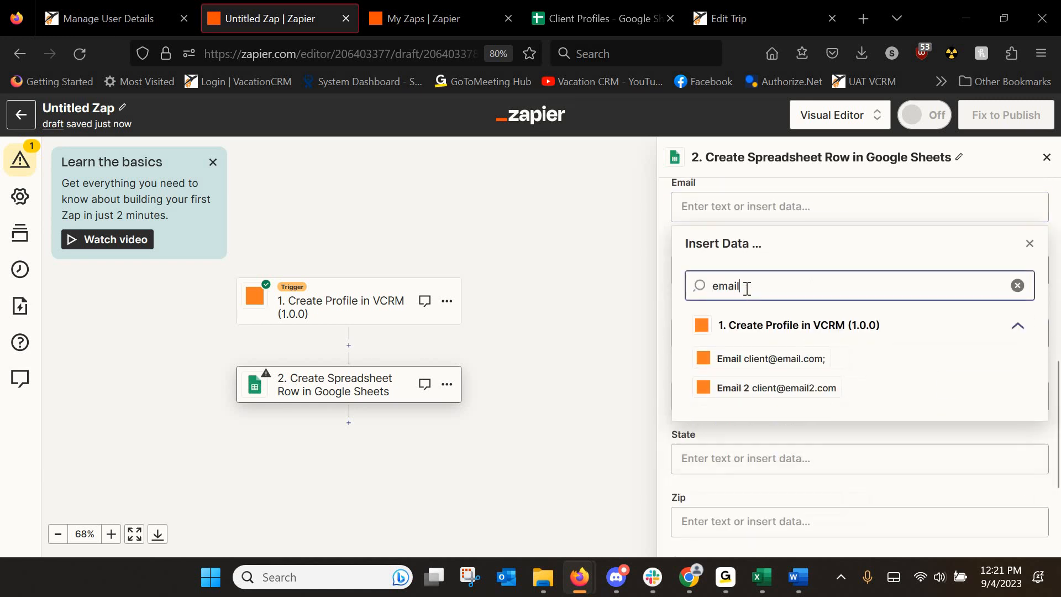
left_click(745, 365)
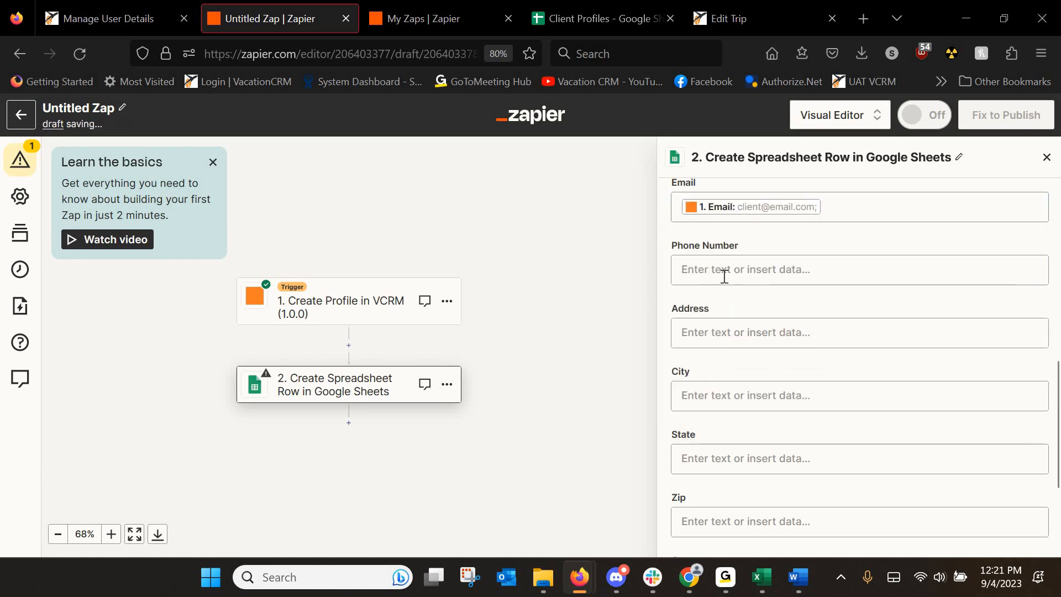
left_click(724, 274)
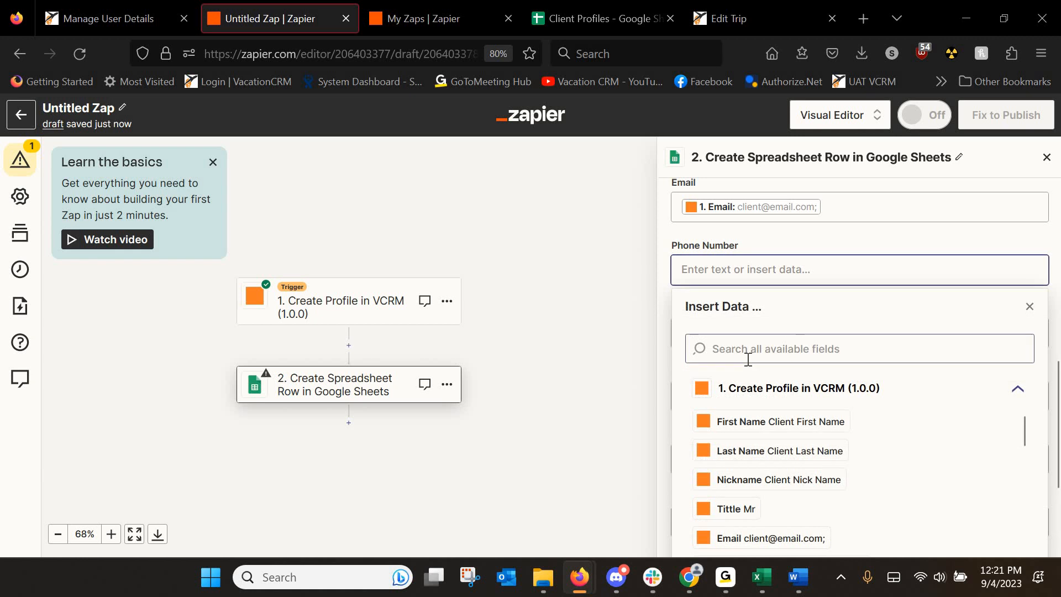
left_click(747, 359)
type("phone")
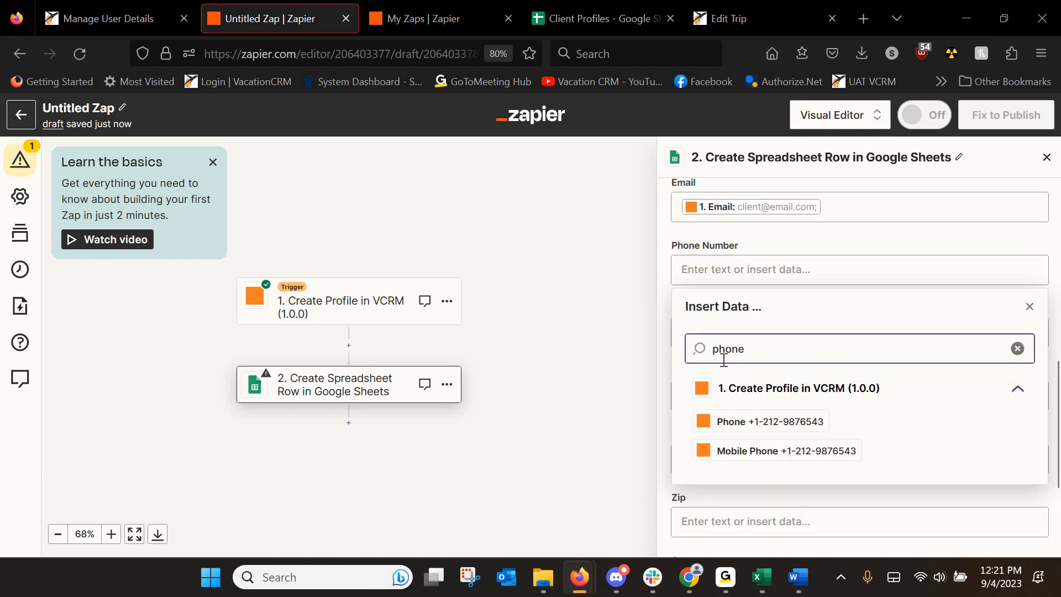
left_click(737, 431)
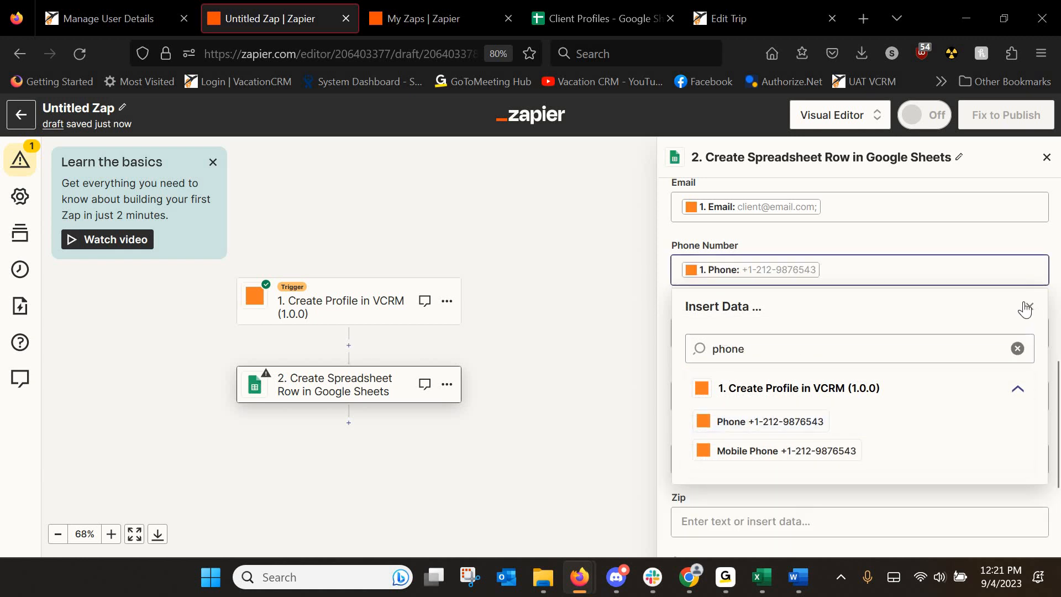
left_click(738, 331)
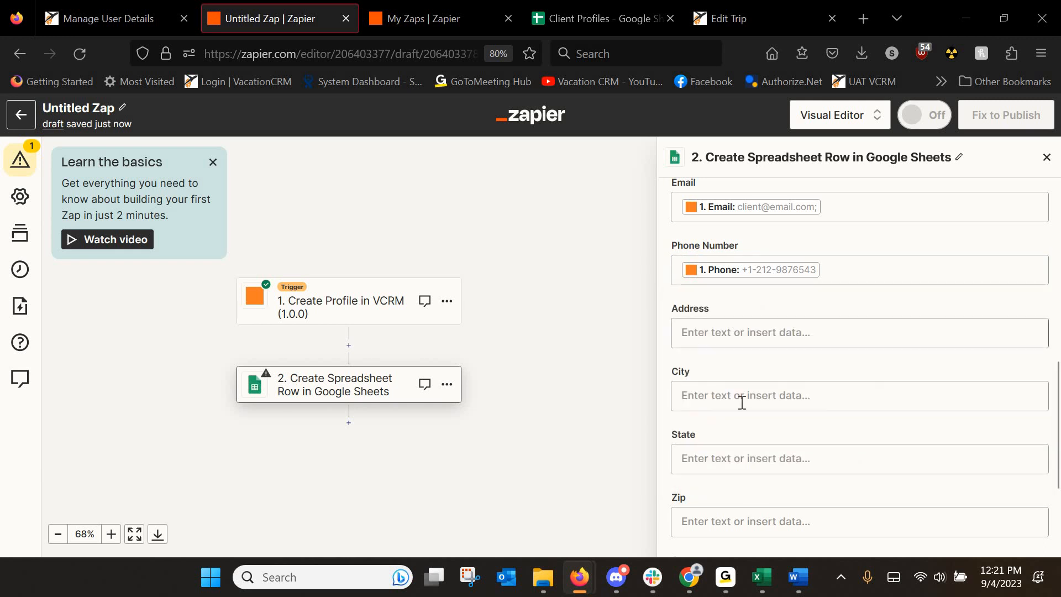
left_click(741, 411)
Map Address and City to the client's street address and city from VCRM.
type("dd")
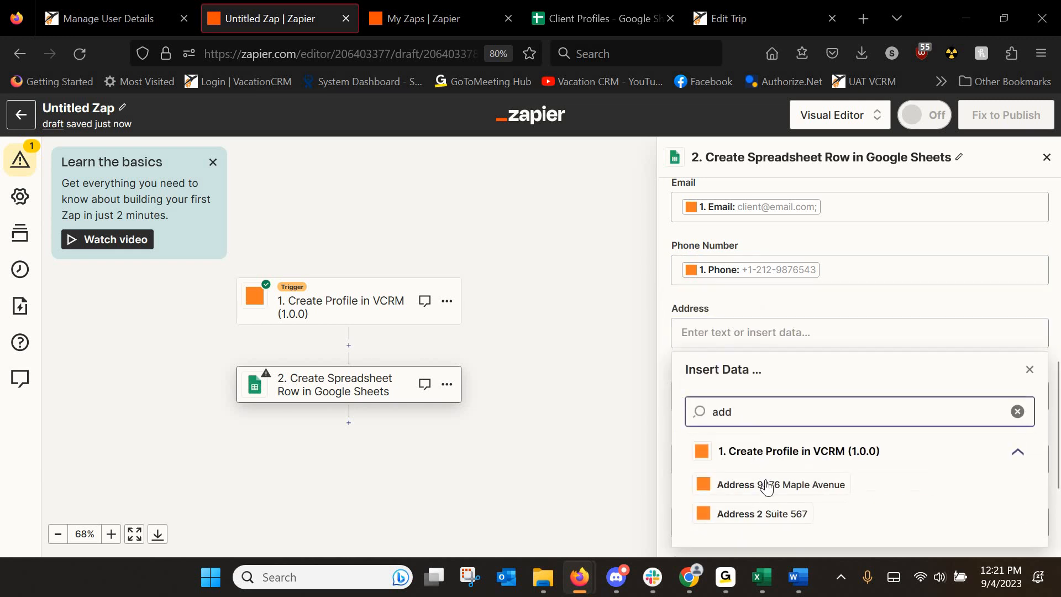
left_click(768, 484)
left_click(1031, 370)
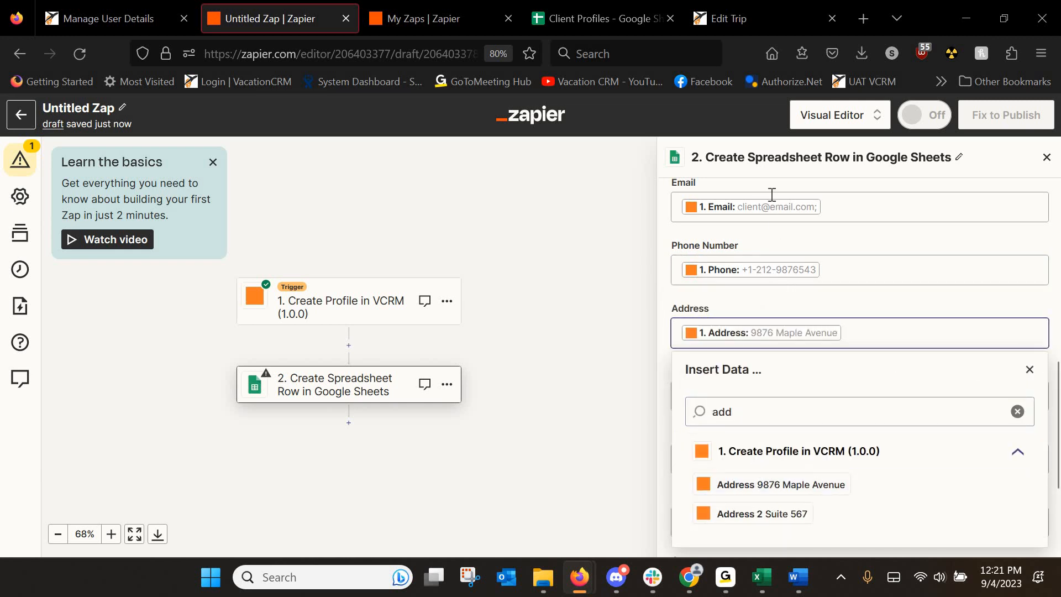
left_click(766, 401)
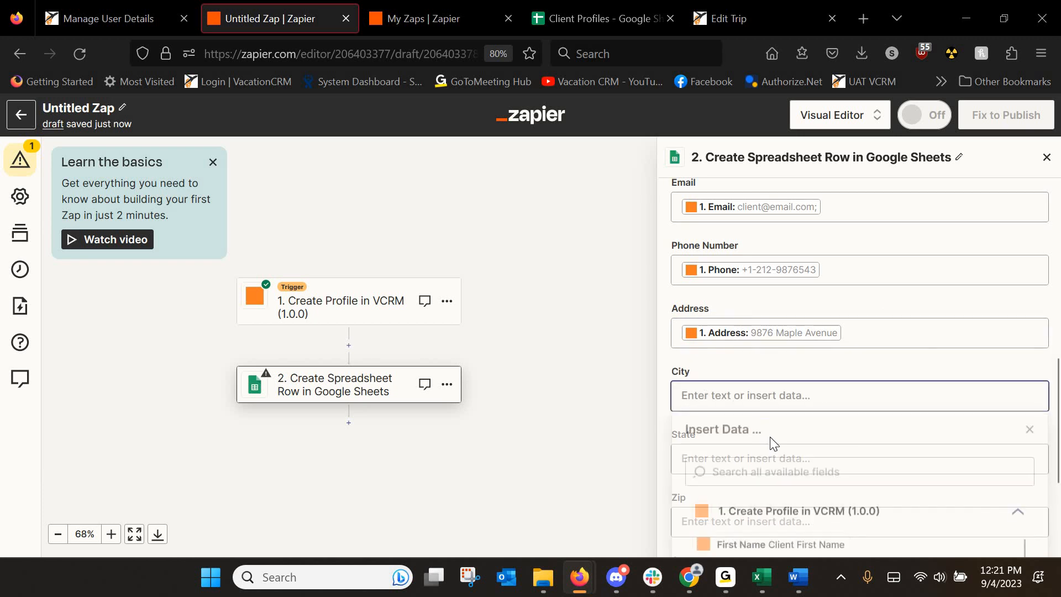
type("city")
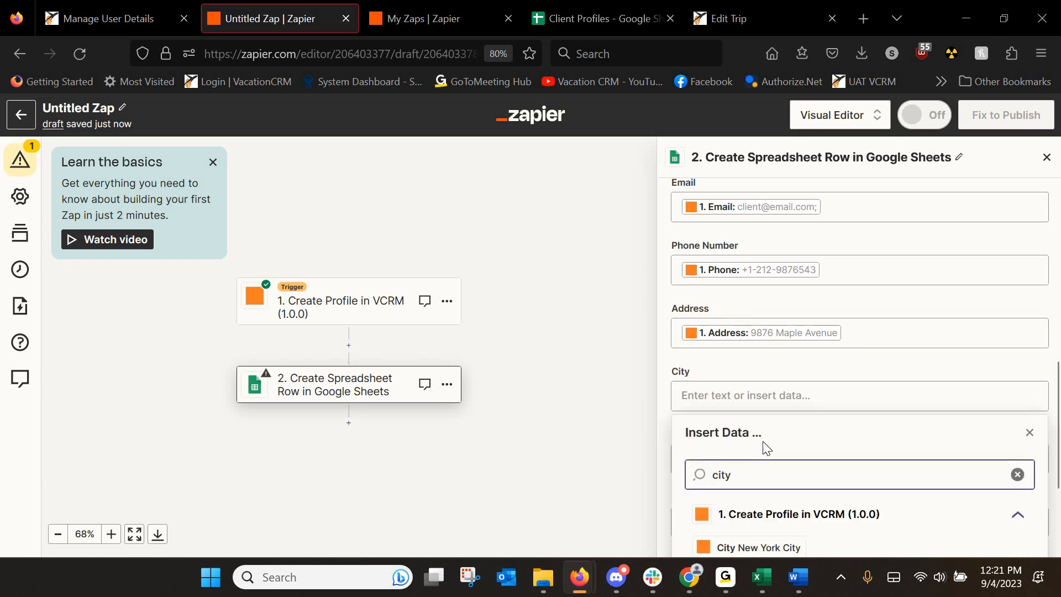
scroll(766, 448, "down", 2)
left_click(753, 458)
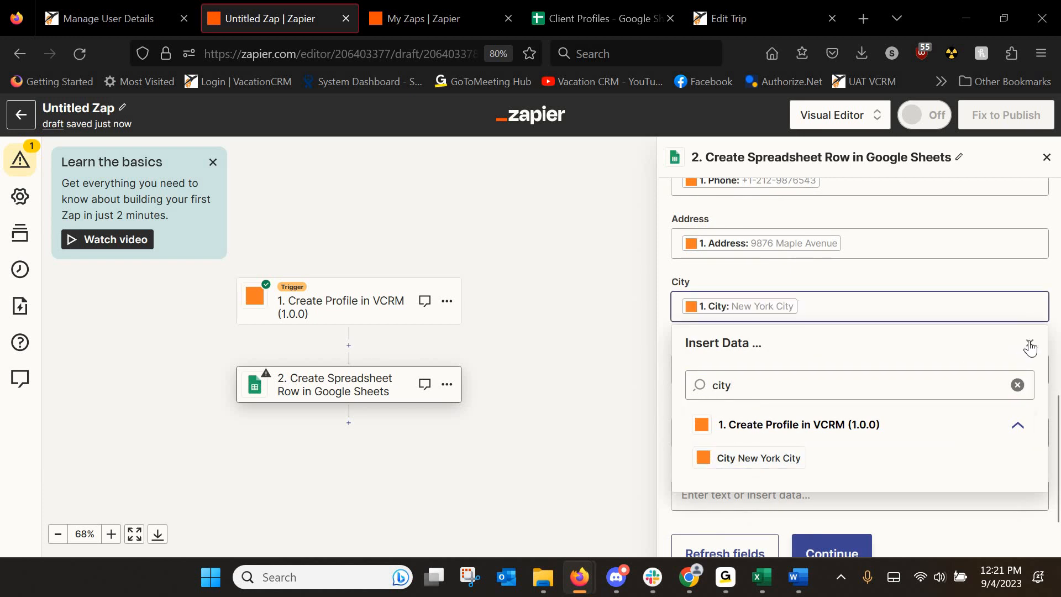
key("Escape")
Map State and Zip to the client's state and Zip Code fields.
left_click(722, 371)
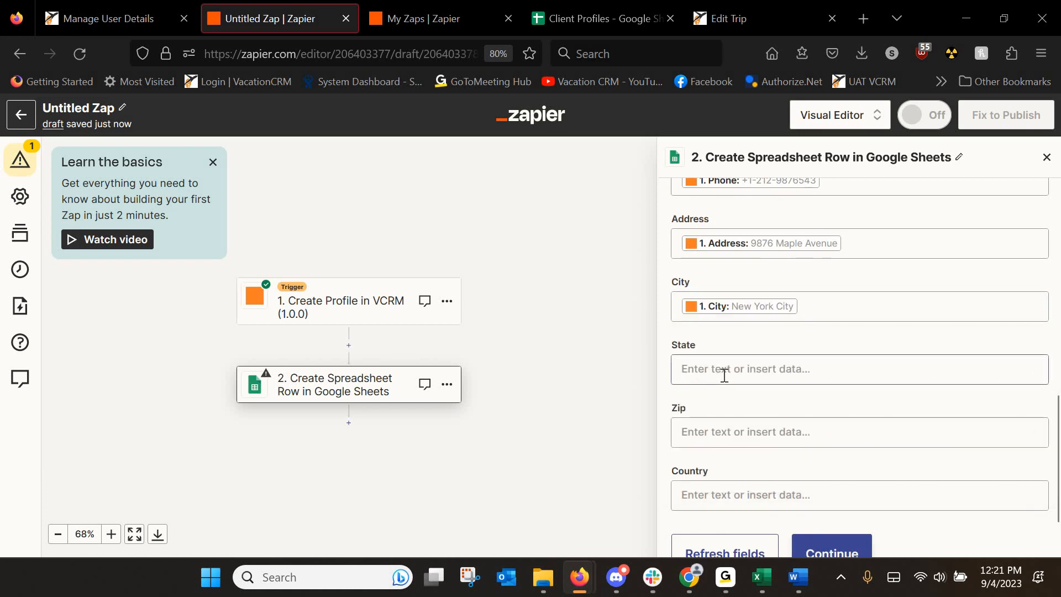
left_click(729, 450)
type("state")
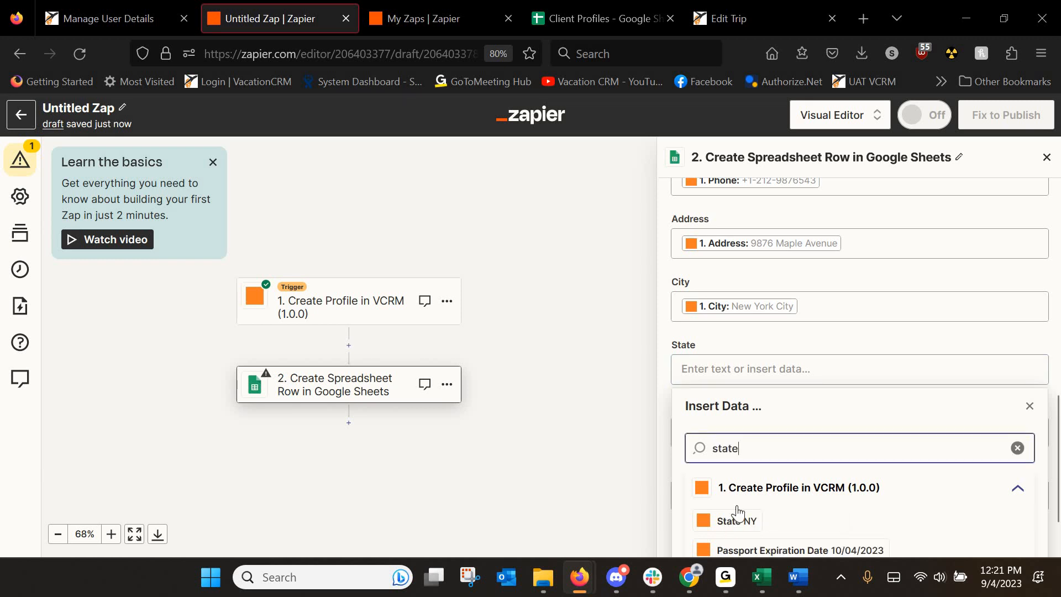
left_click(736, 516)
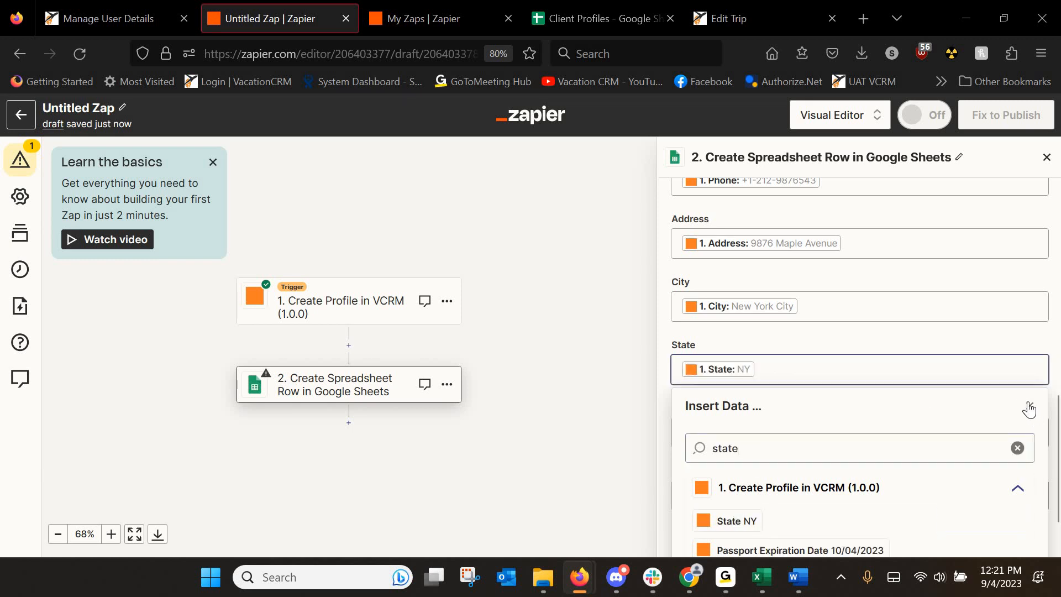
key("Escape")
left_click(733, 433)
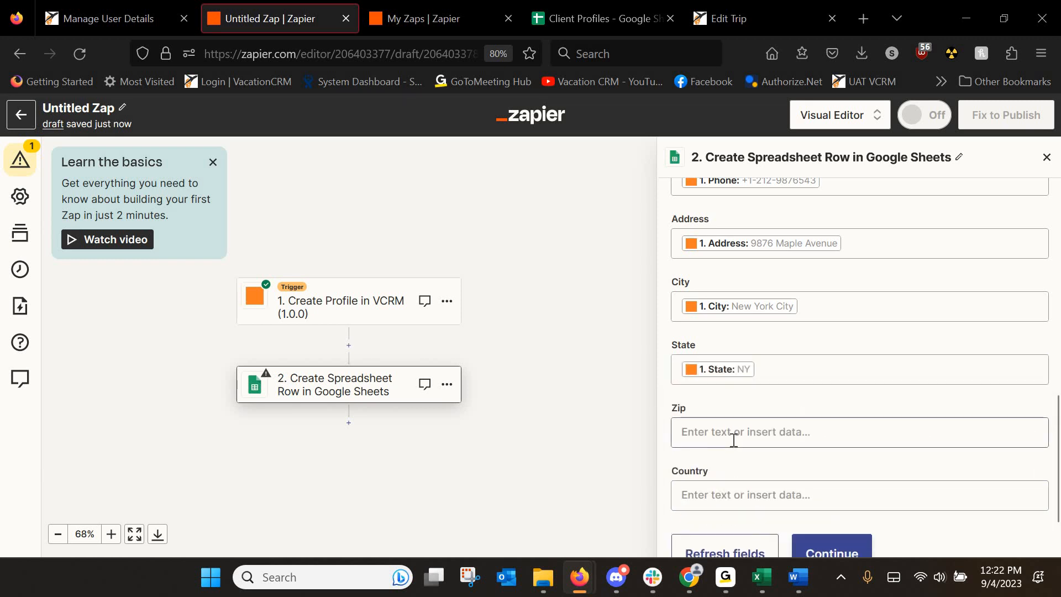
type("zi")
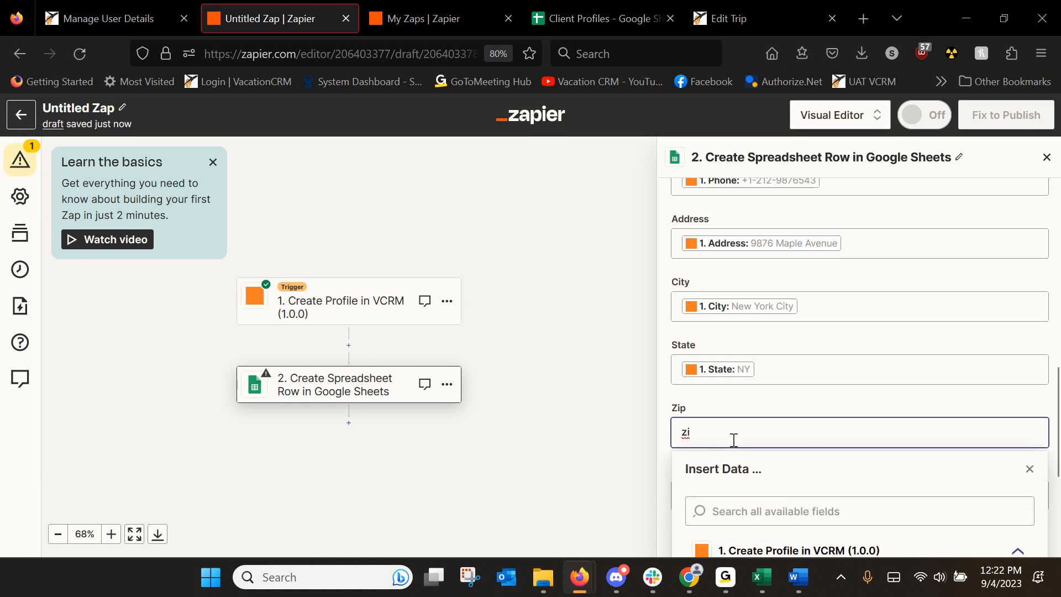
type("p")
key("BackSpace")
key("BackSpace")
key("BackSpace")
left_click(777, 511)
type("zip")
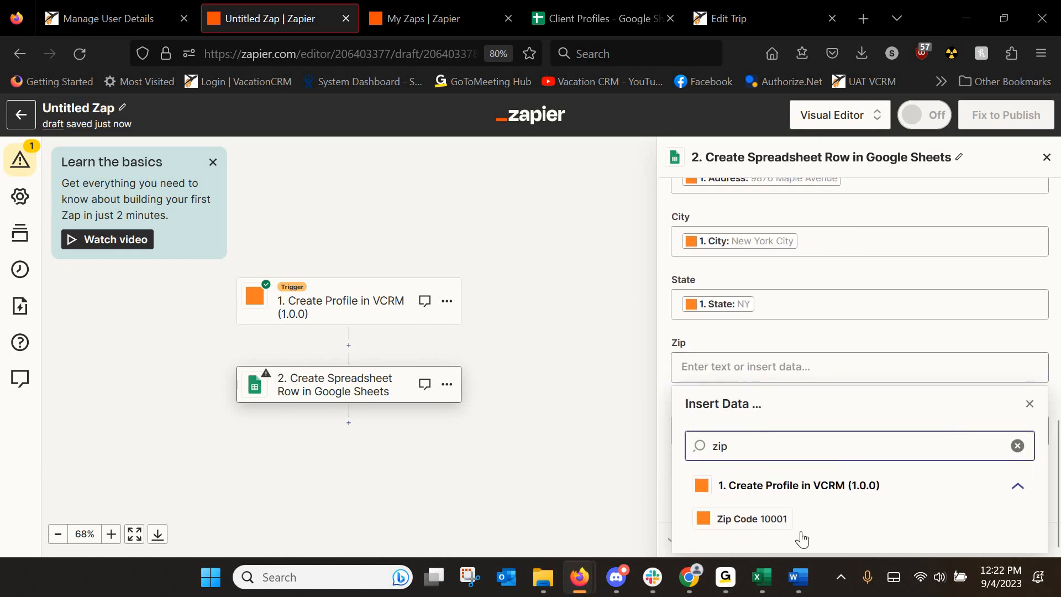
left_click(752, 519)
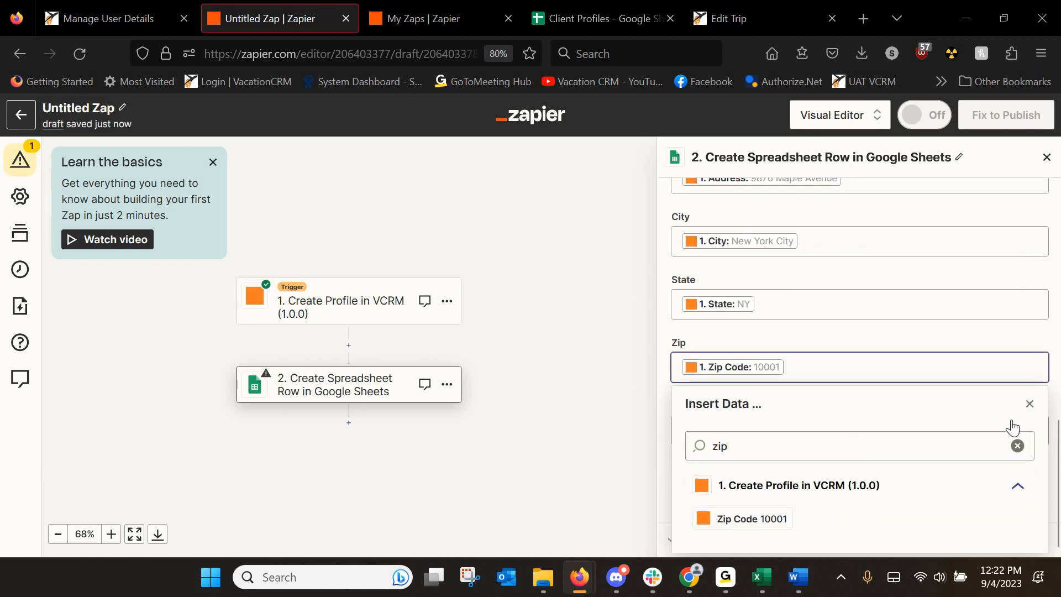
left_click(1029, 404)
Map Country to the client's country and continue to the test page.
left_click(752, 433)
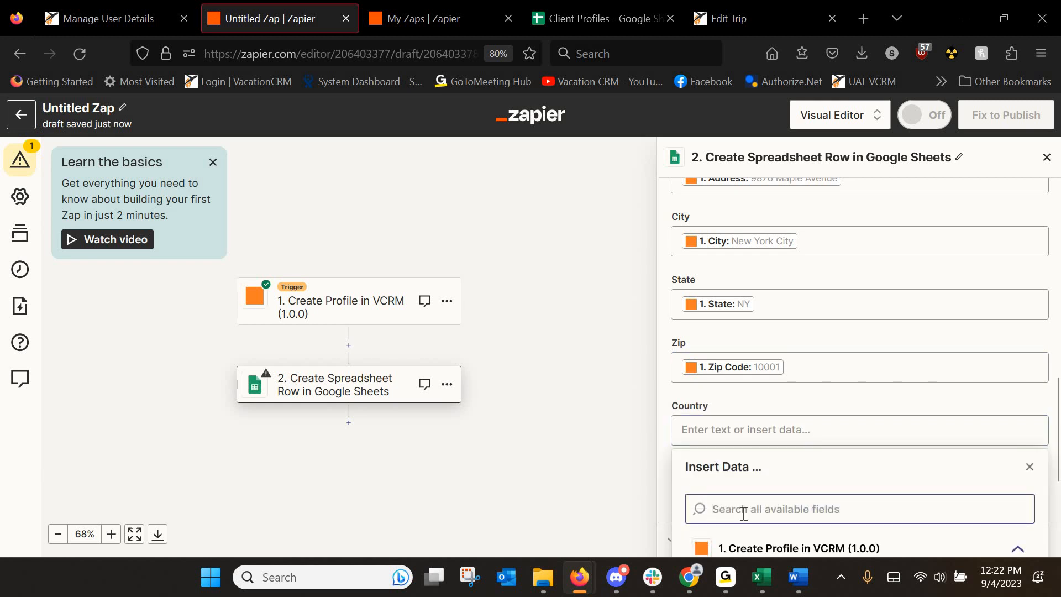
type("countr")
scroll(821, 473, "down", 1)
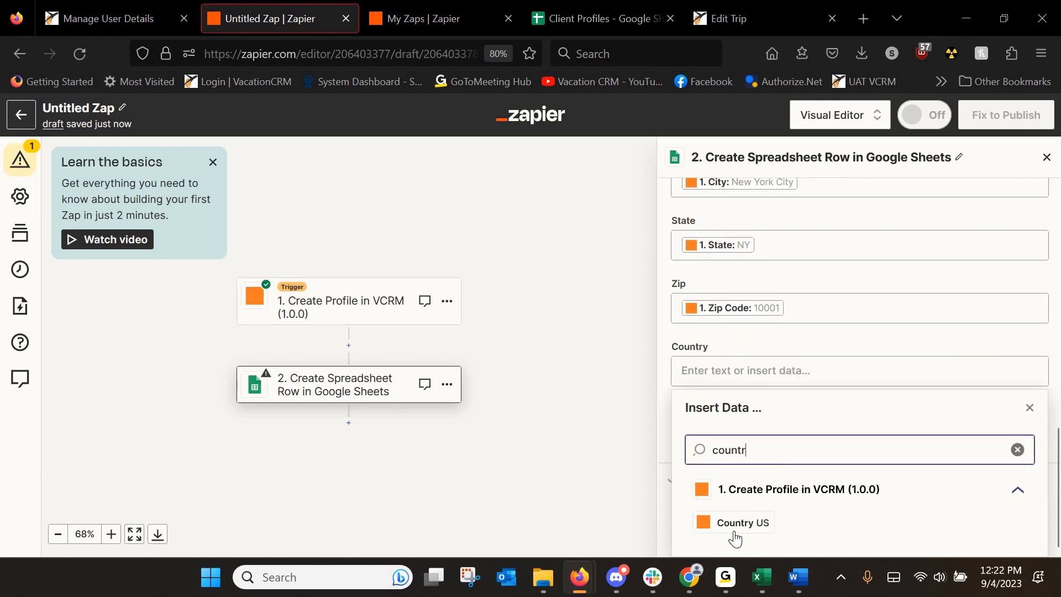
left_click(734, 529)
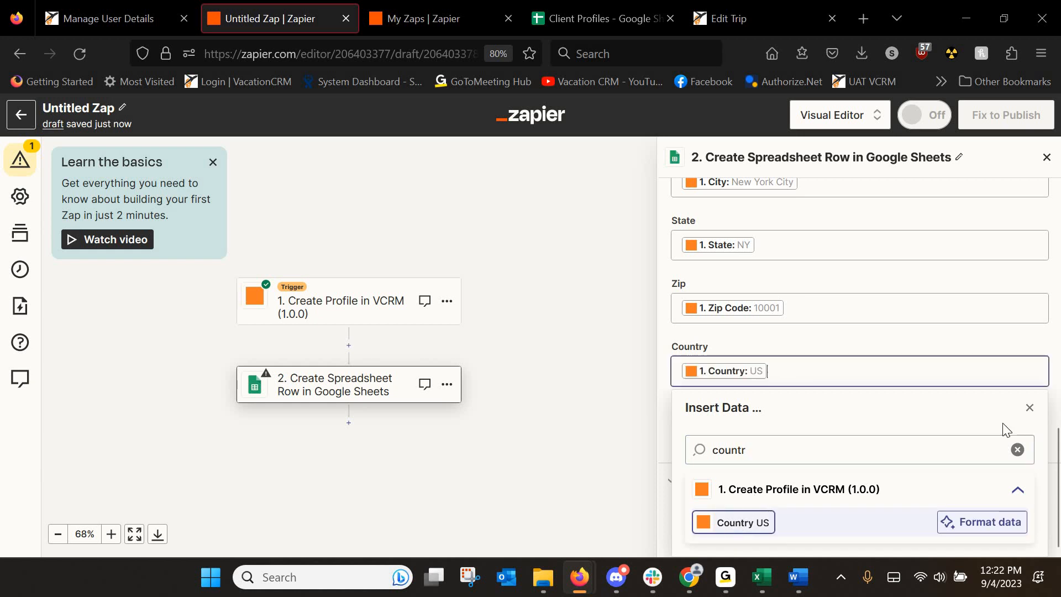
left_click(1029, 408)
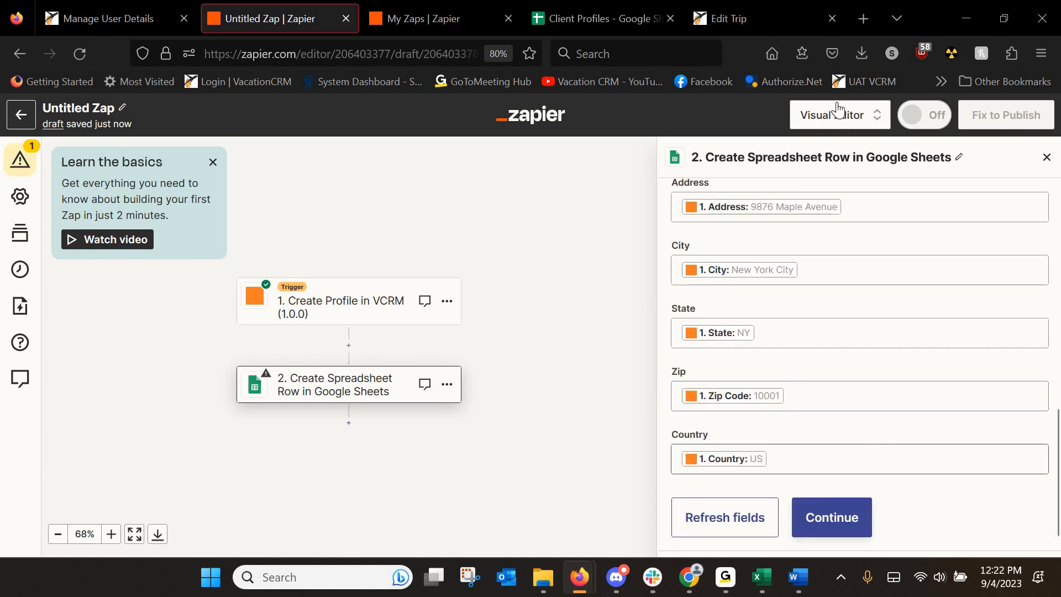
left_click(824, 521)
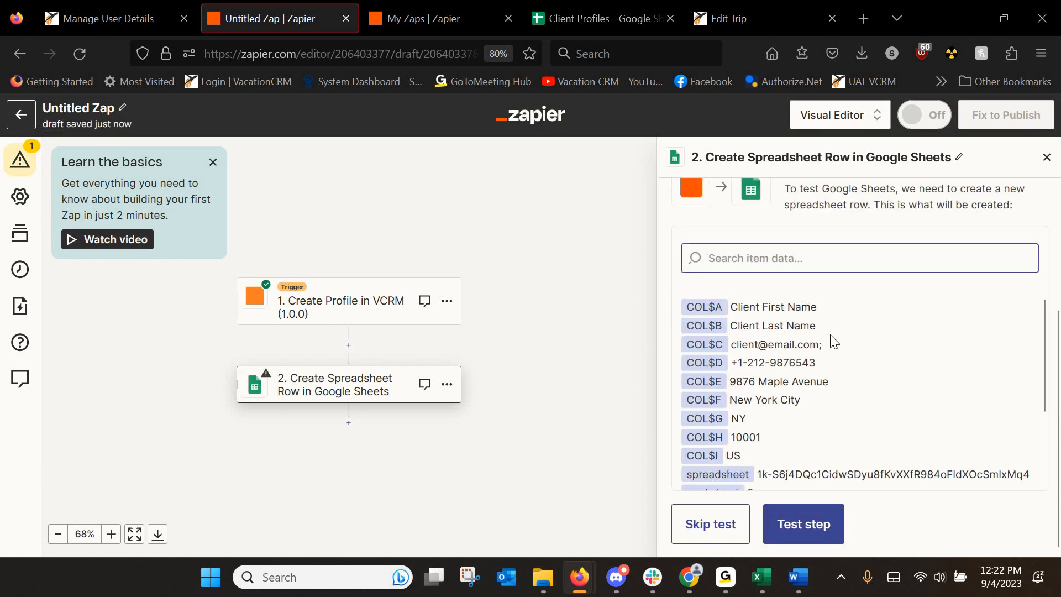
Test the step to send a sample client row, then switch to the Client Profiles sheet.
scroll(801, 442, "down", 3)
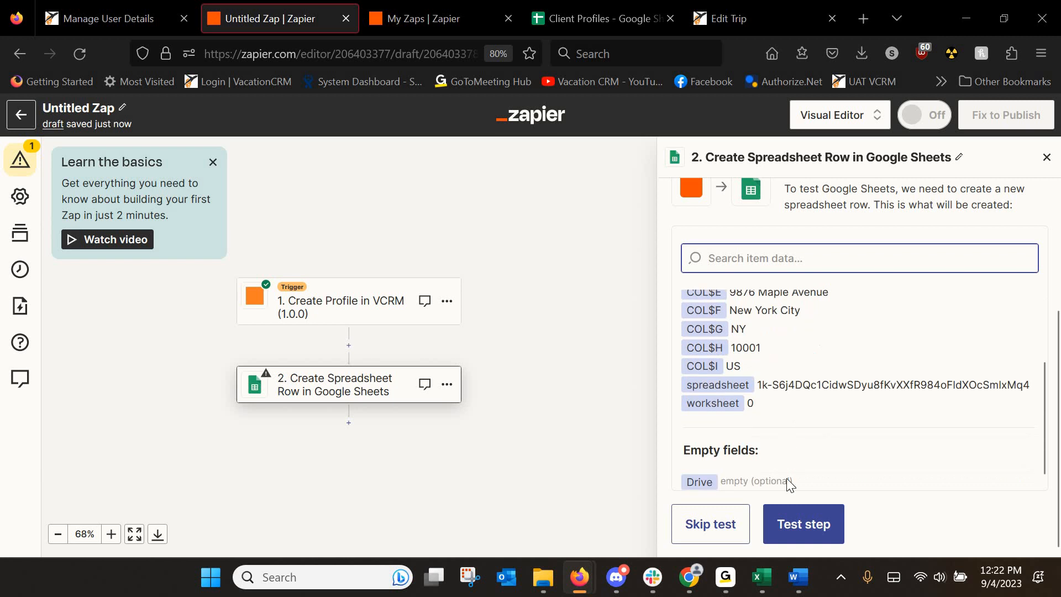
left_click(791, 525)
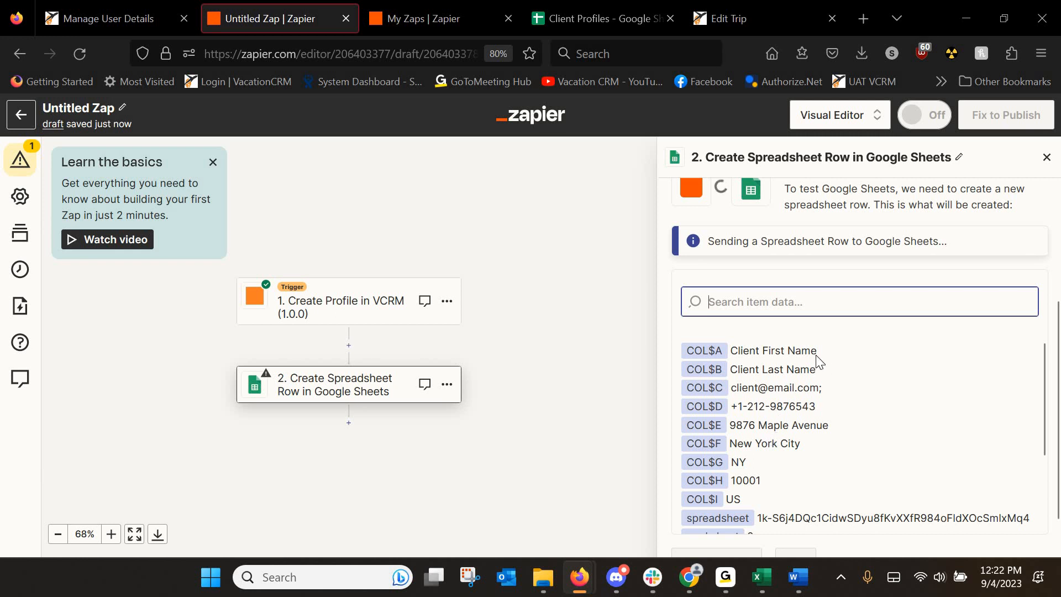
scroll(820, 361, "up", 2)
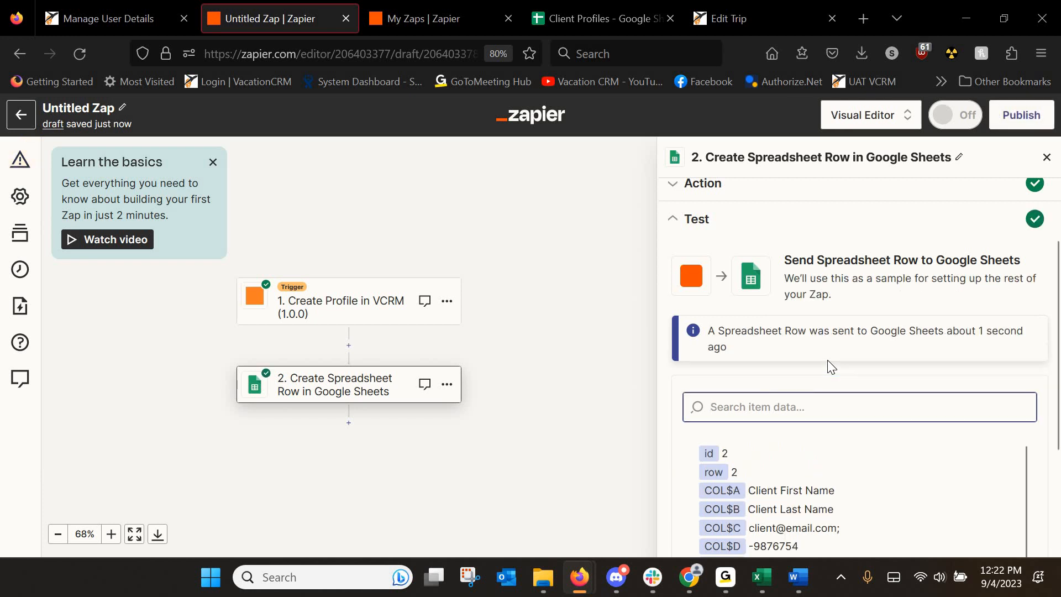
scroll(870, 347, "down", 3)
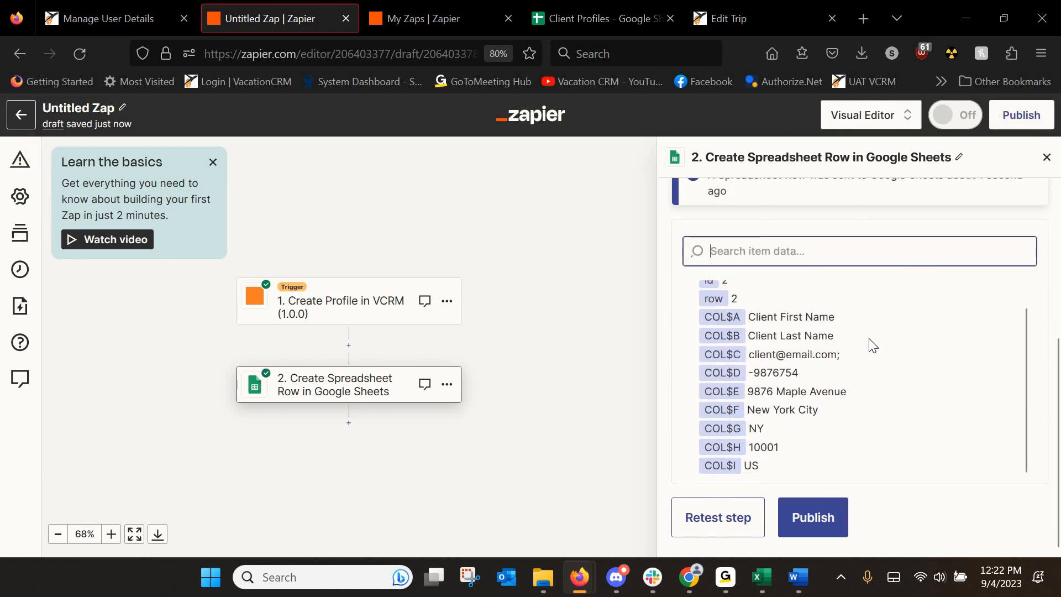
scroll(741, 269, "up", 2)
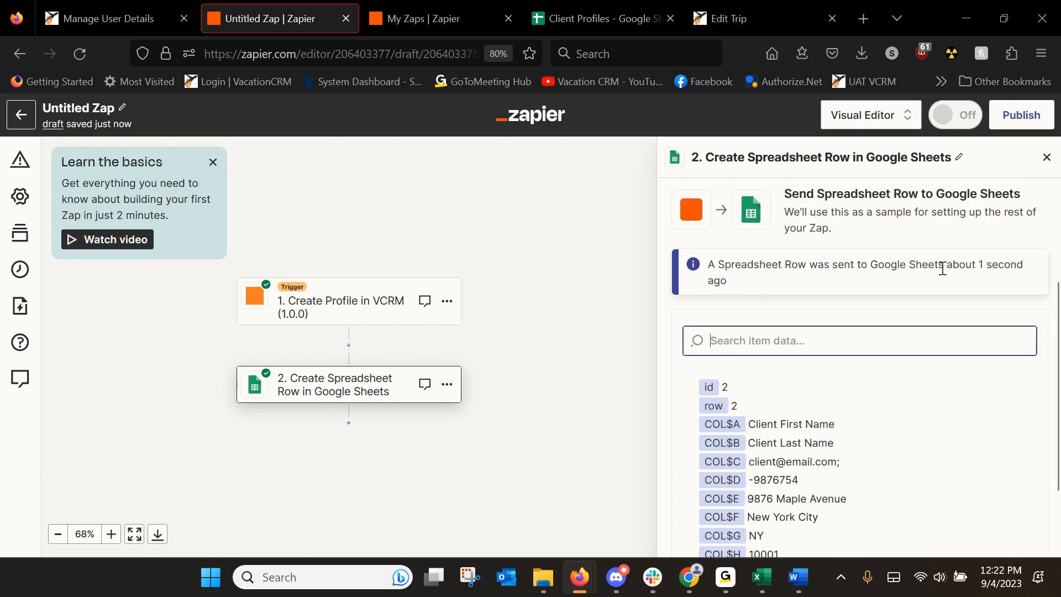
left_click(566, 12)
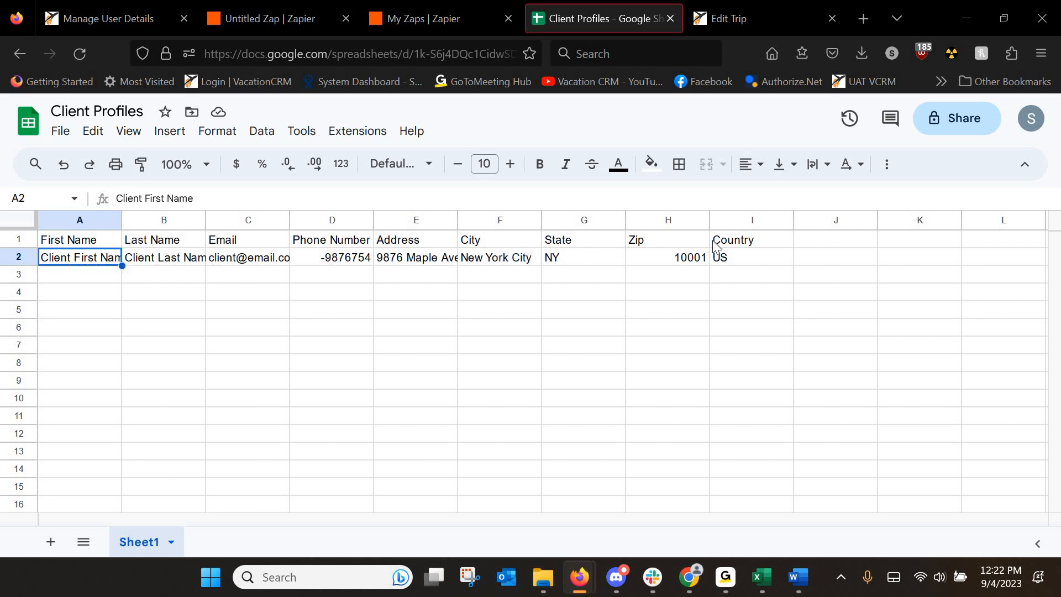
Return from the sheet to the Zap editor and start publishing the Zap.
left_click(450, 21)
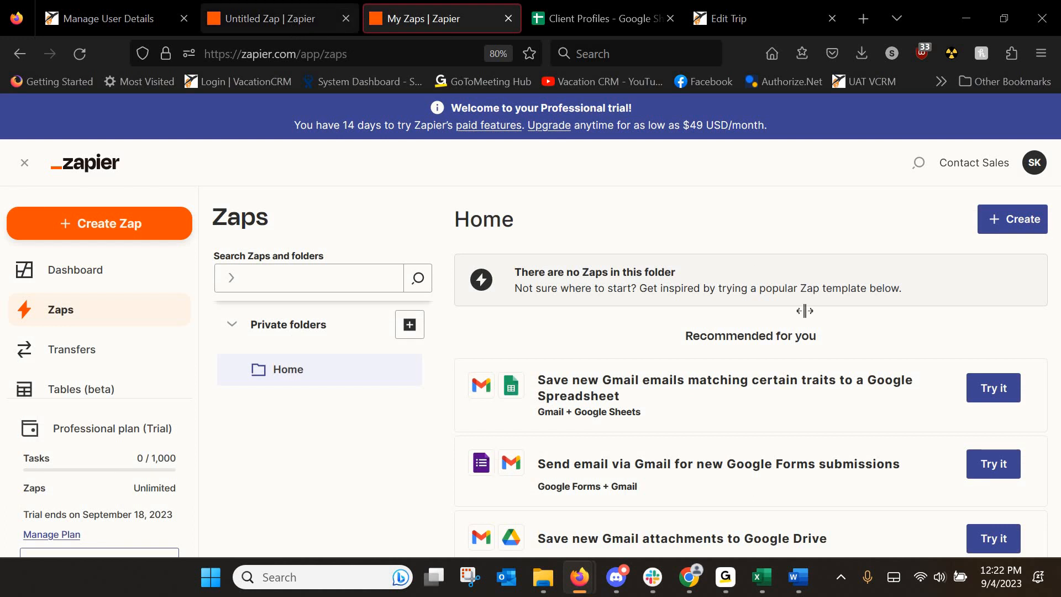
left_click(293, 22)
scroll(815, 352, "up", 3)
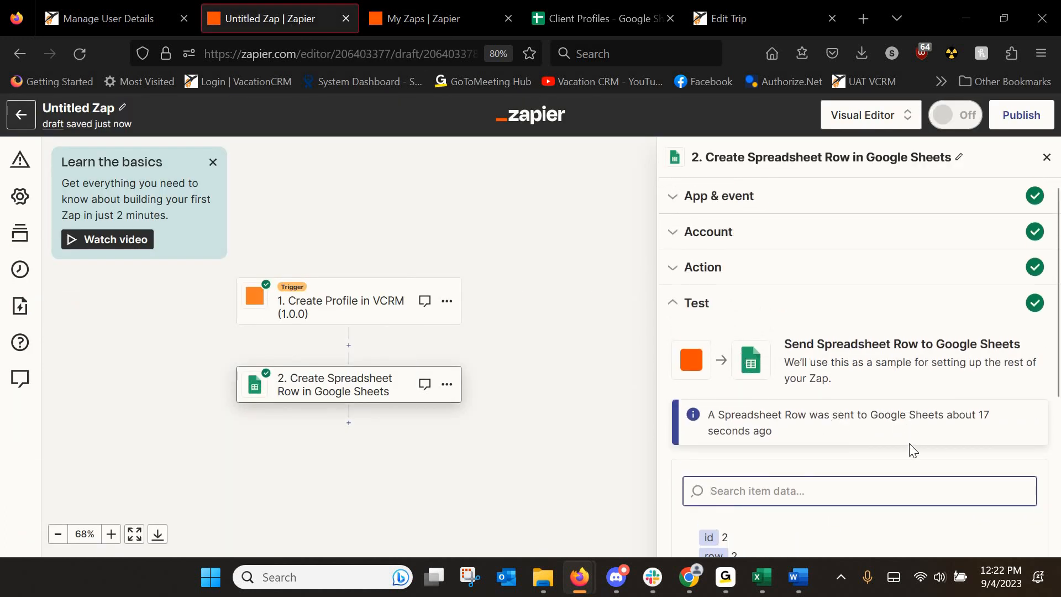
scroll(940, 414, "down", 3)
scroll(1020, 411, "down", 4)
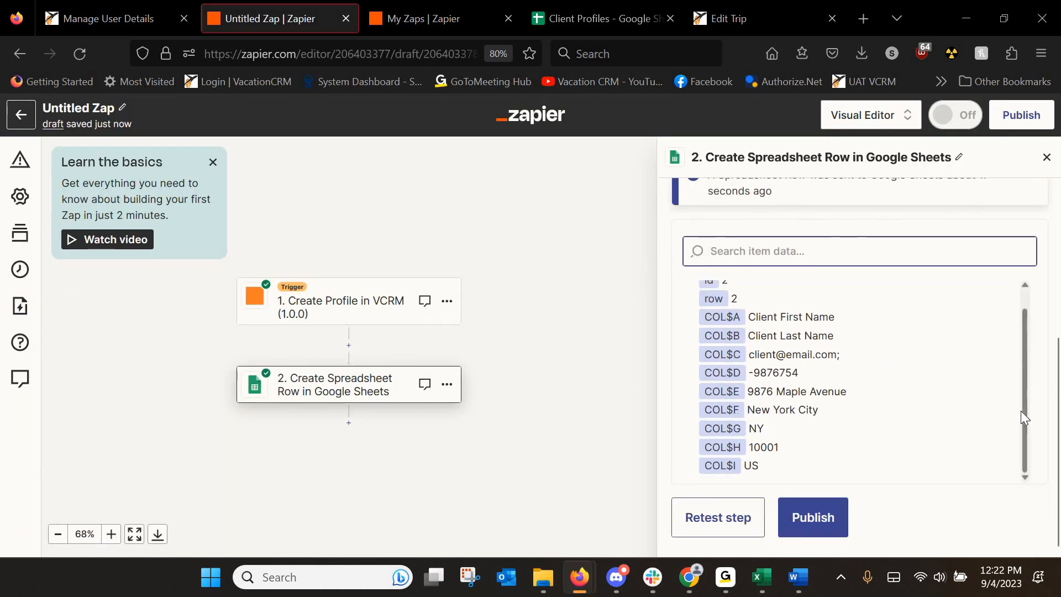
left_click(812, 523)
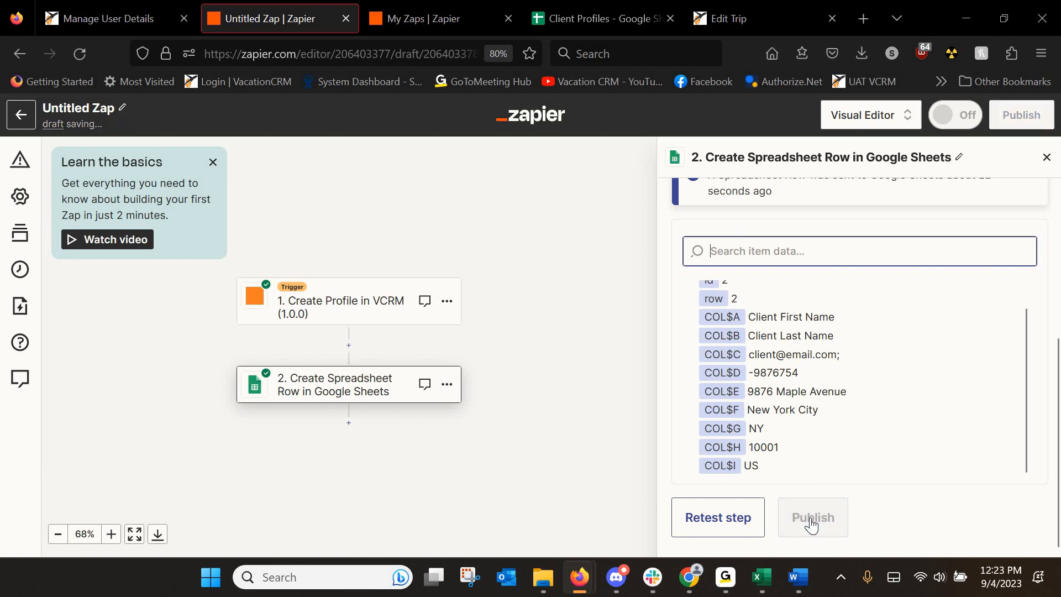
Confirm publishing so the Zap is on, and dismiss the congratulations message.
left_click(812, 522)
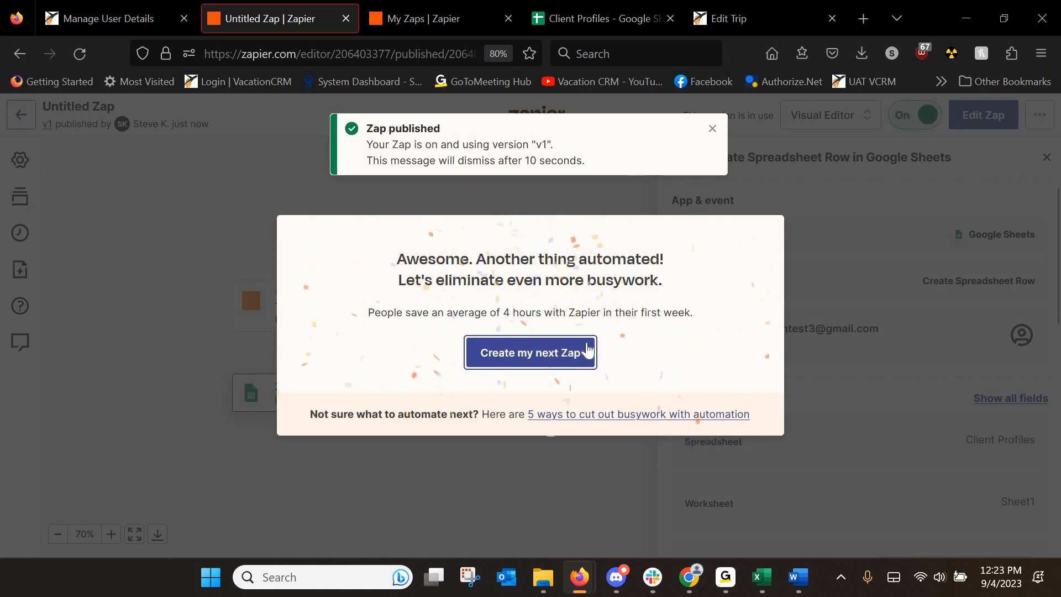
left_click(166, 119)
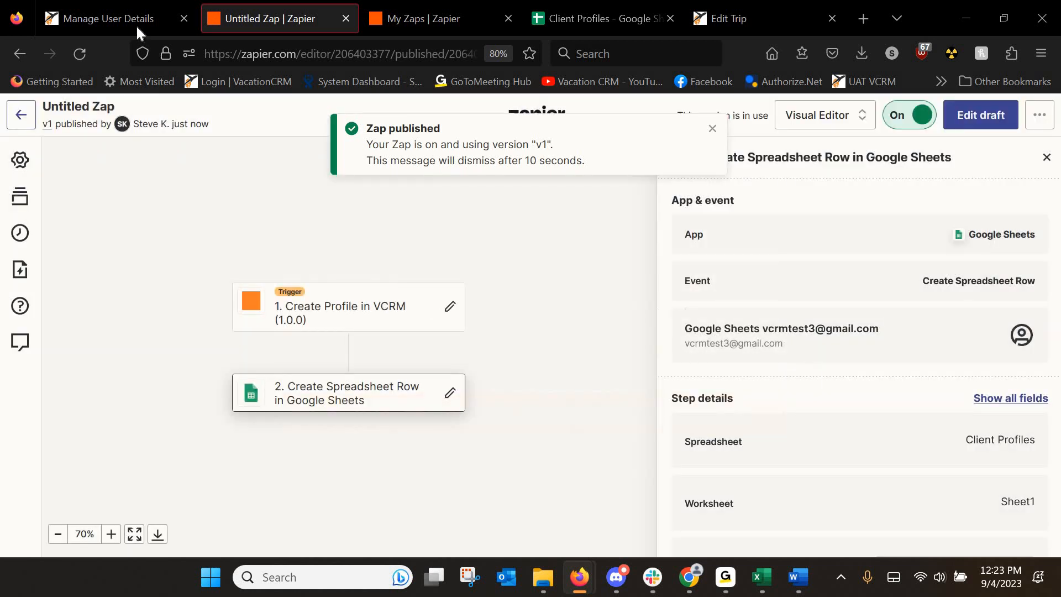
left_click(123, 19)
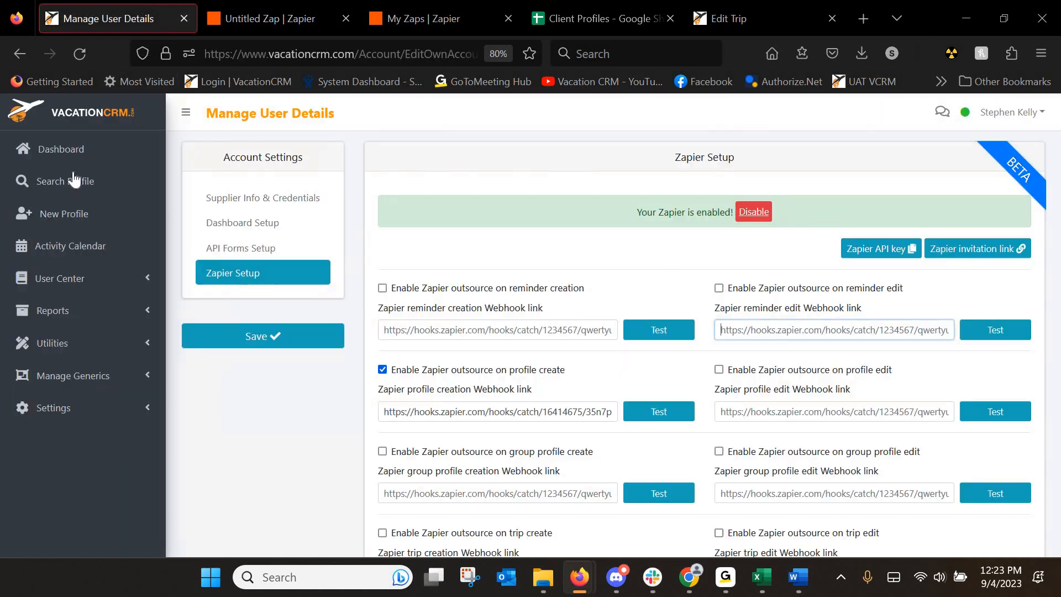
Delete the sample row 2 from Client Profiles and return to the VacationCRM dashboard.
left_click(551, 19)
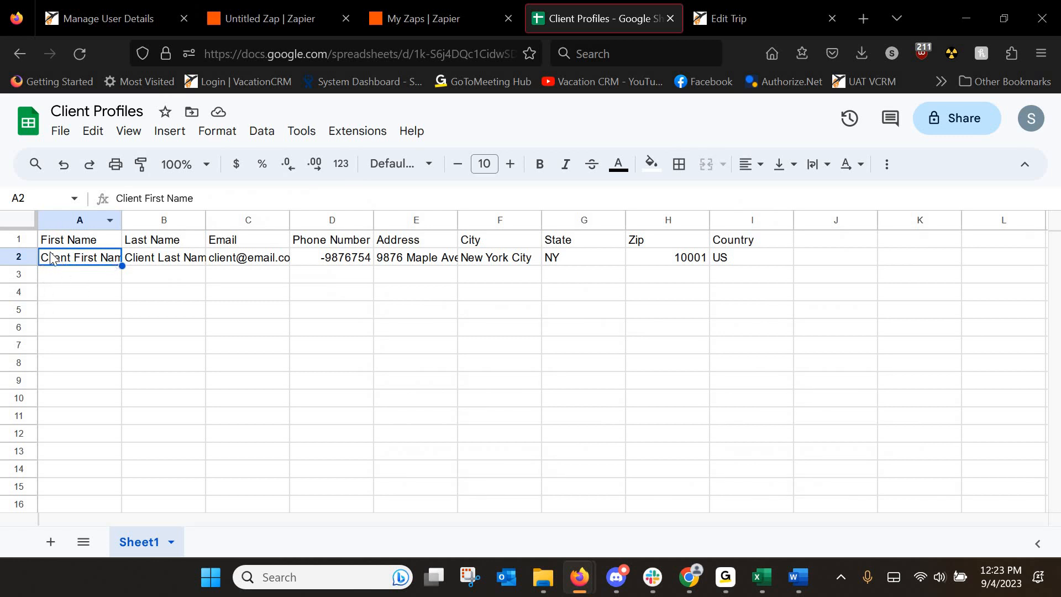
right_click(24, 262)
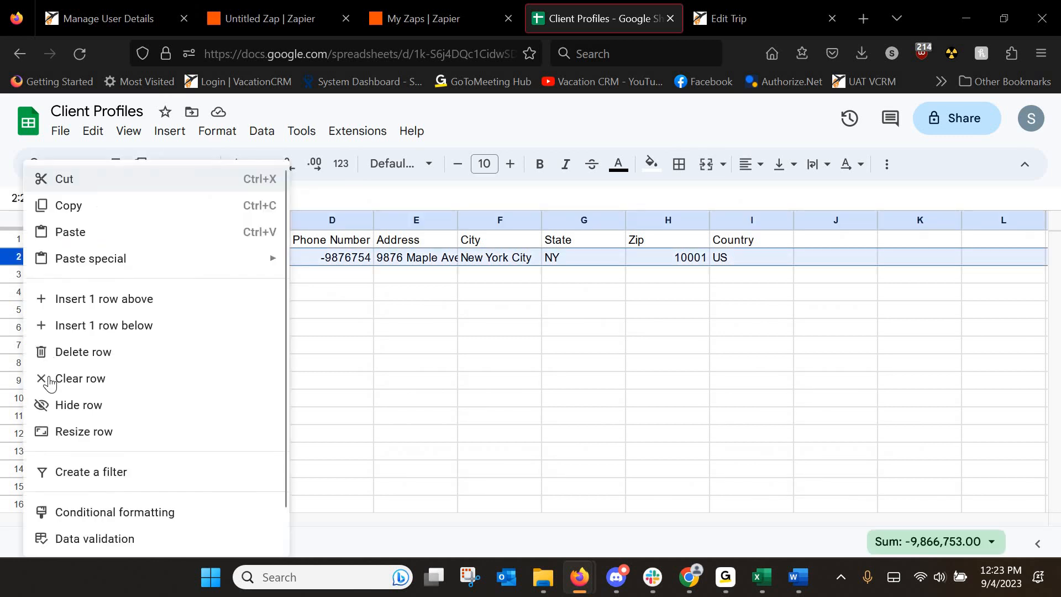
left_click(62, 350)
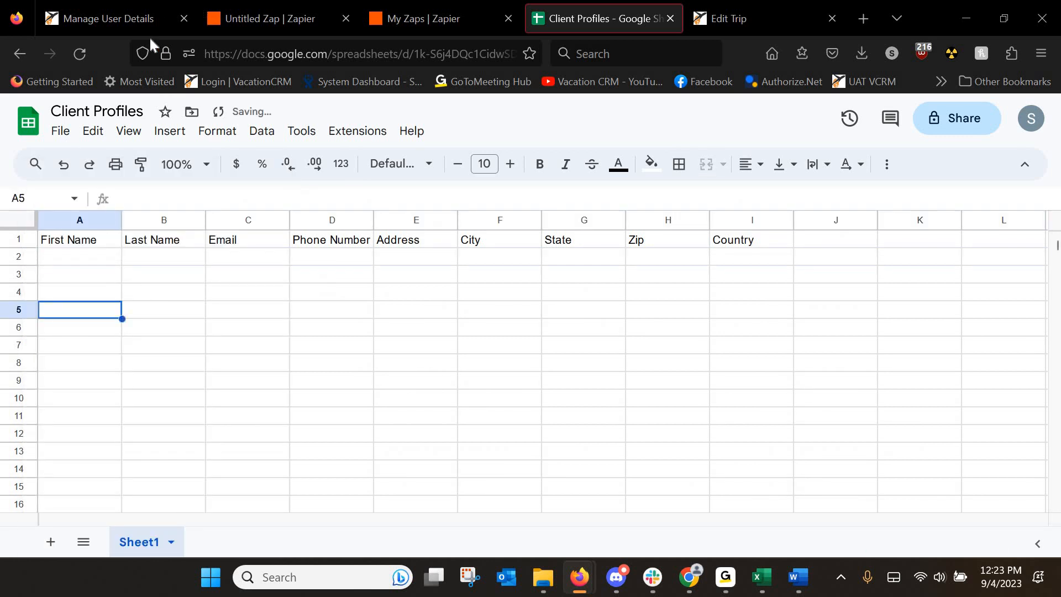
left_click(132, 26)
left_click(33, 149)
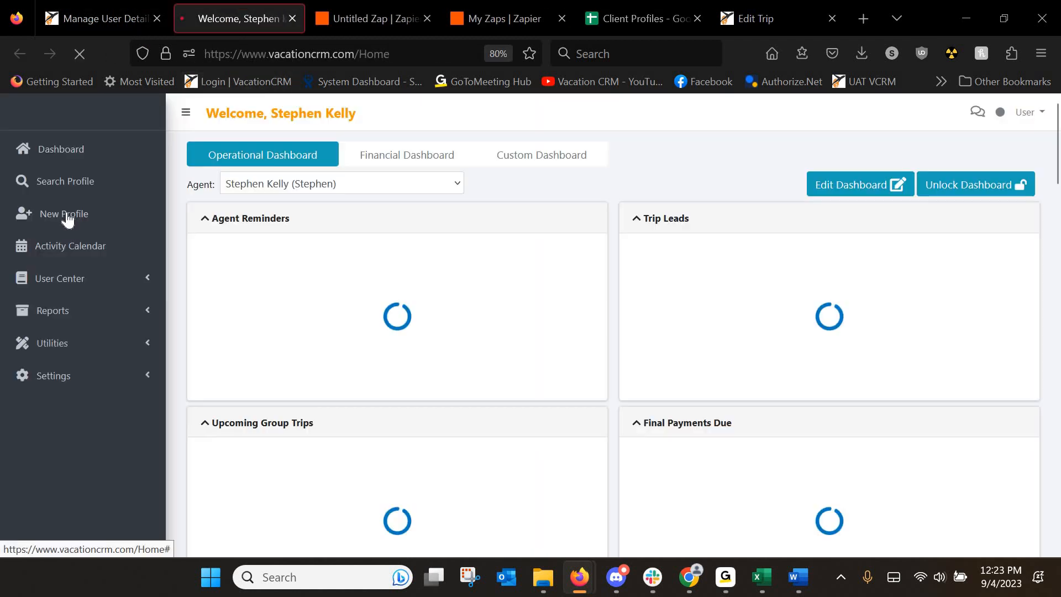
Start a new client profile with the test client's first and last name, phone number and email.
left_click(67, 219)
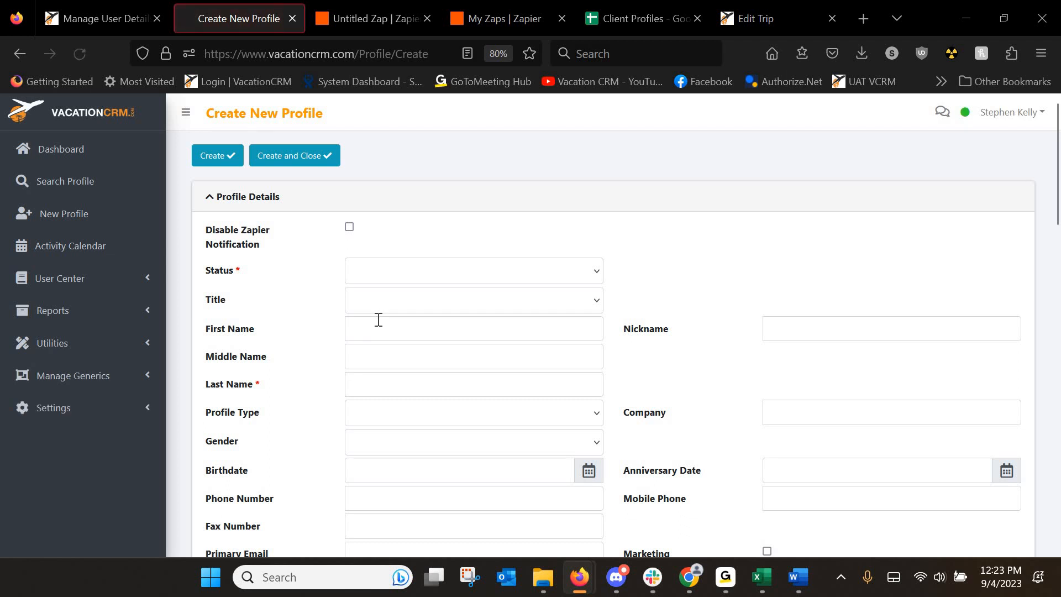
left_click(378, 319)
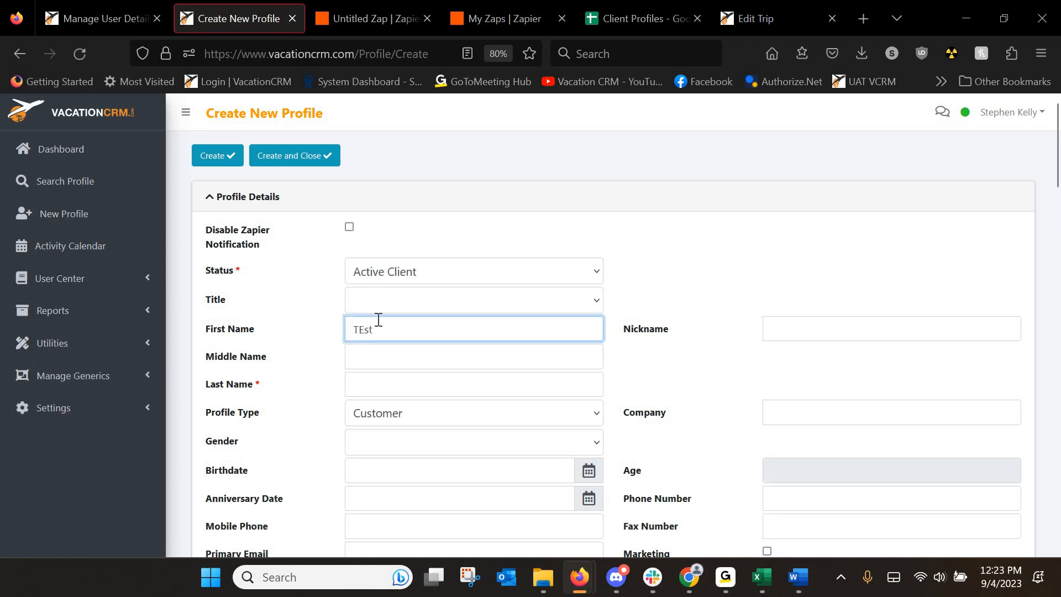
type("TestZapier")
key("Tab")
key("Tab")
type("Ne")
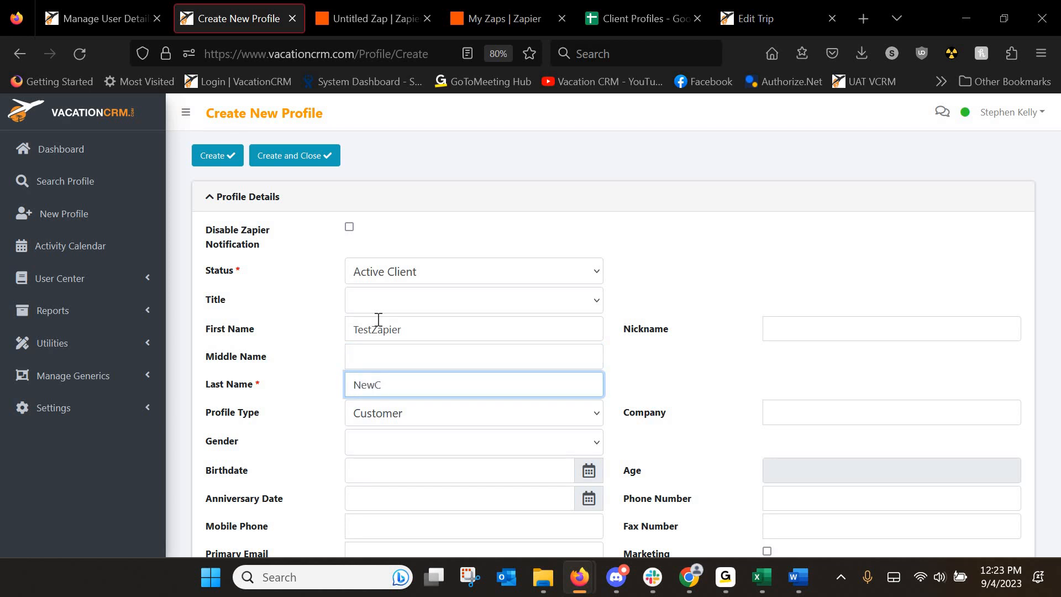
type("wClient")
key("Tab")
key("Tab")
key("Tab")
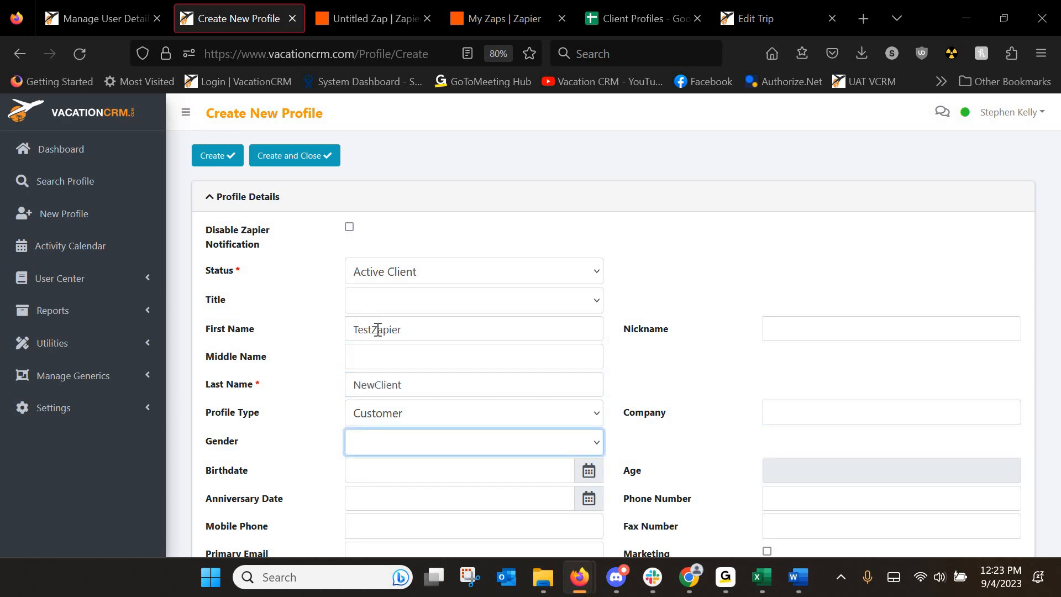
scroll(373, 481, "down", 2)
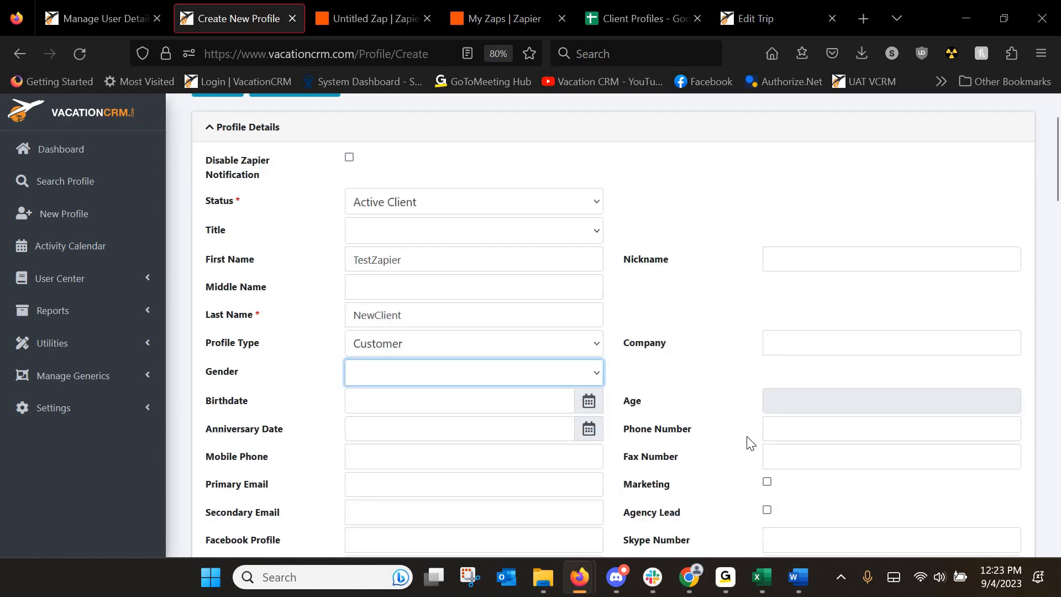
left_click(797, 434)
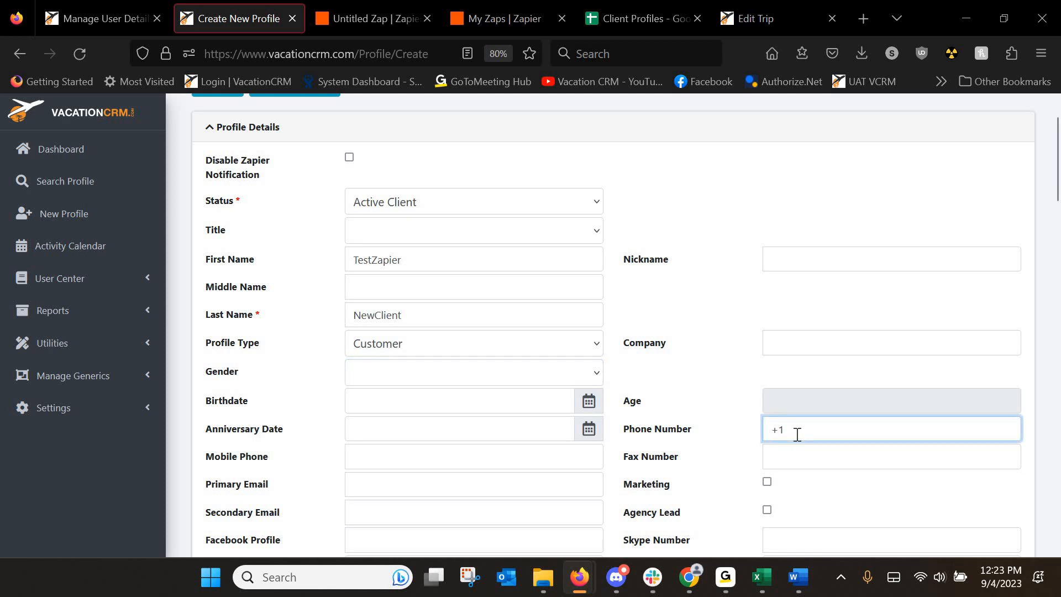
type("+12342342345")
left_click(370, 487)
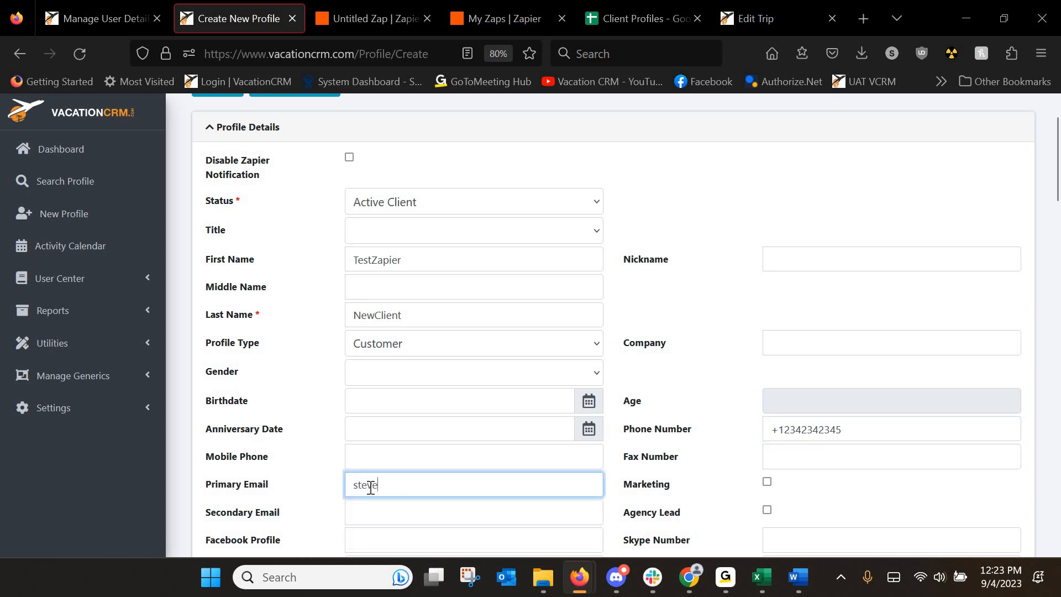
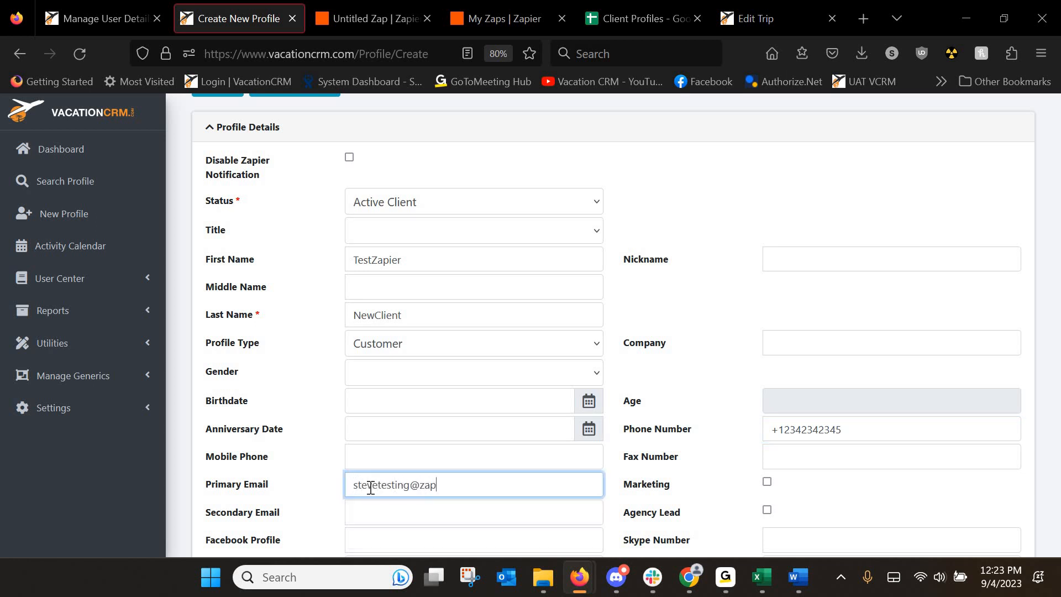
Fill in the profile's primary street address, city and state.
scroll(281, 445, "down", 7)
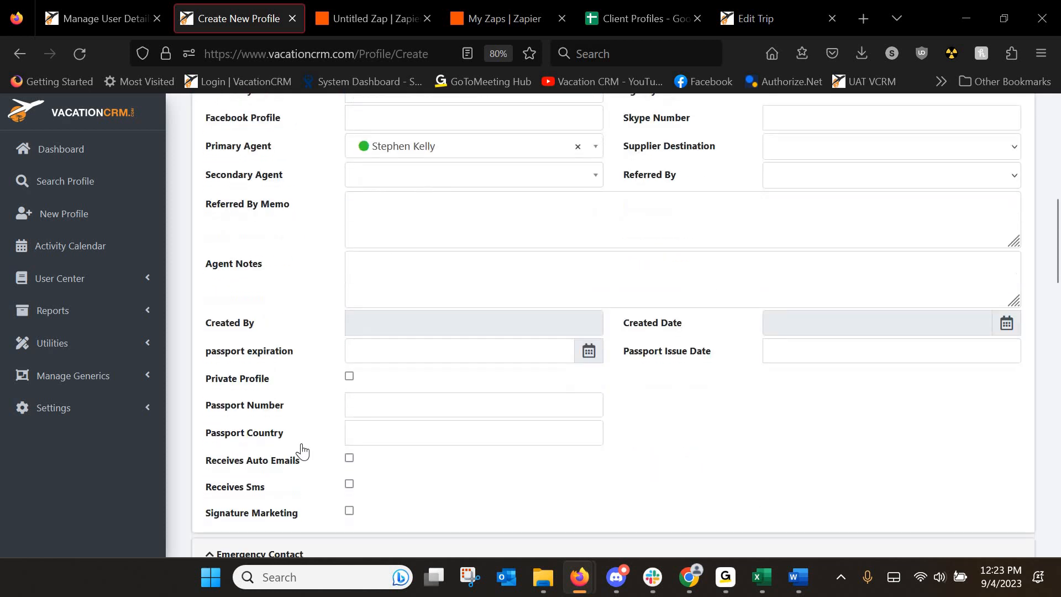
scroll(301, 450, "down", 6)
left_click(374, 346)
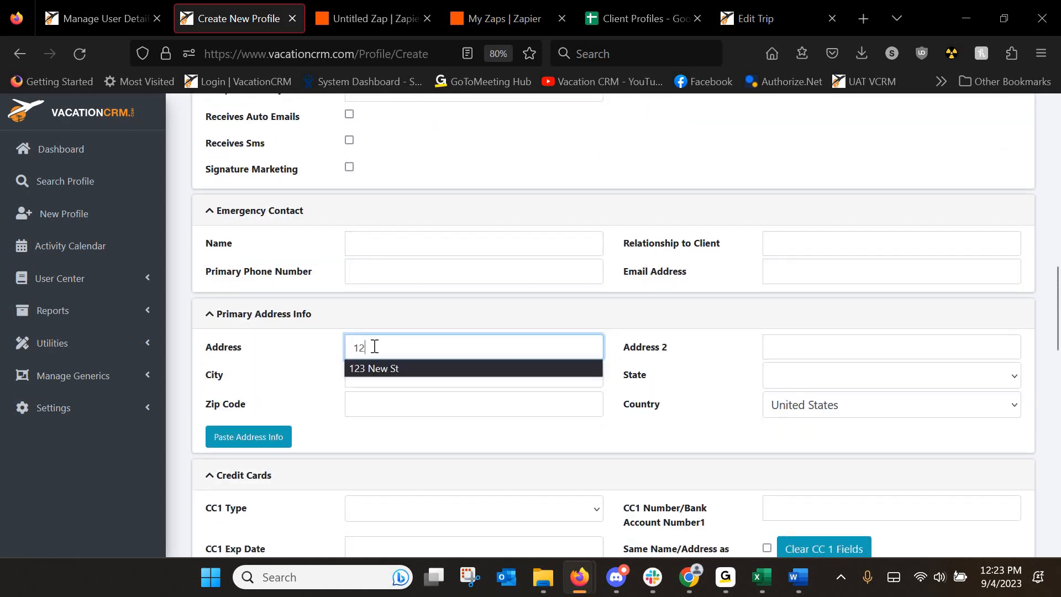
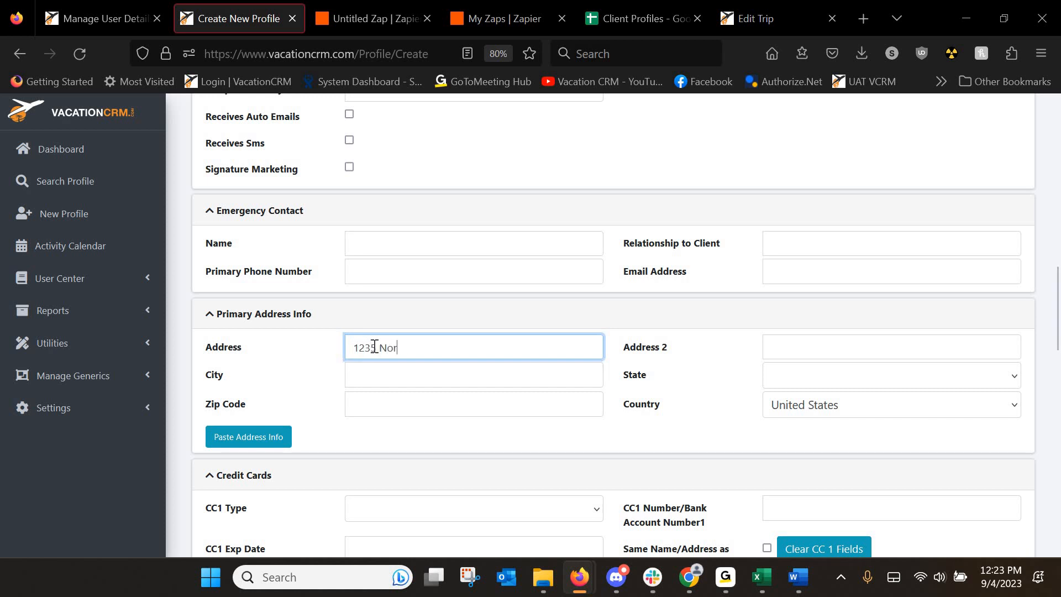
key("Tab")
key("Tab")
type("N")
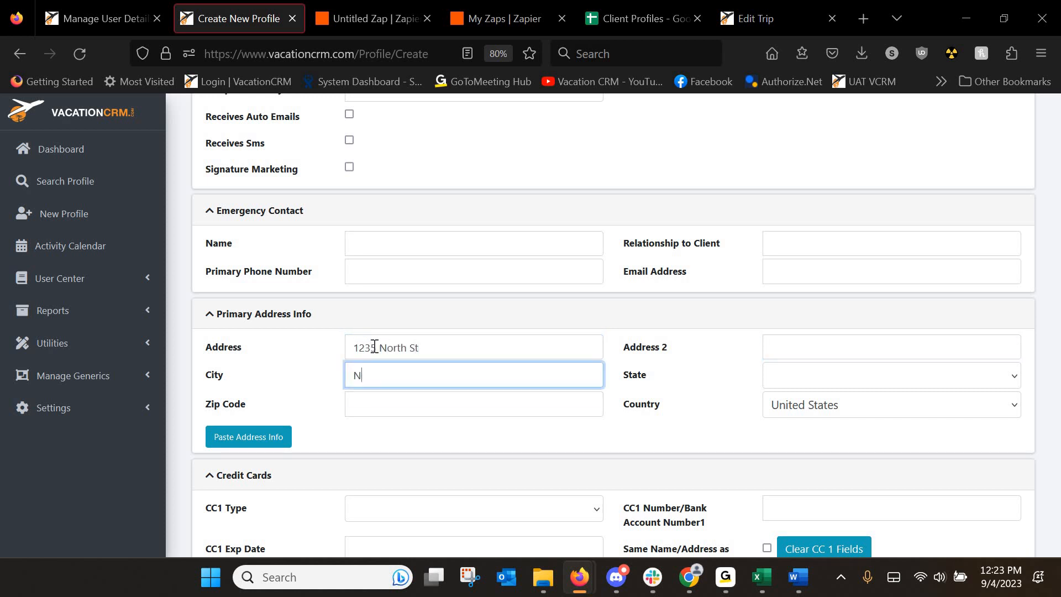
type("ew")
key("Tab")
key("i")
key("Tab")
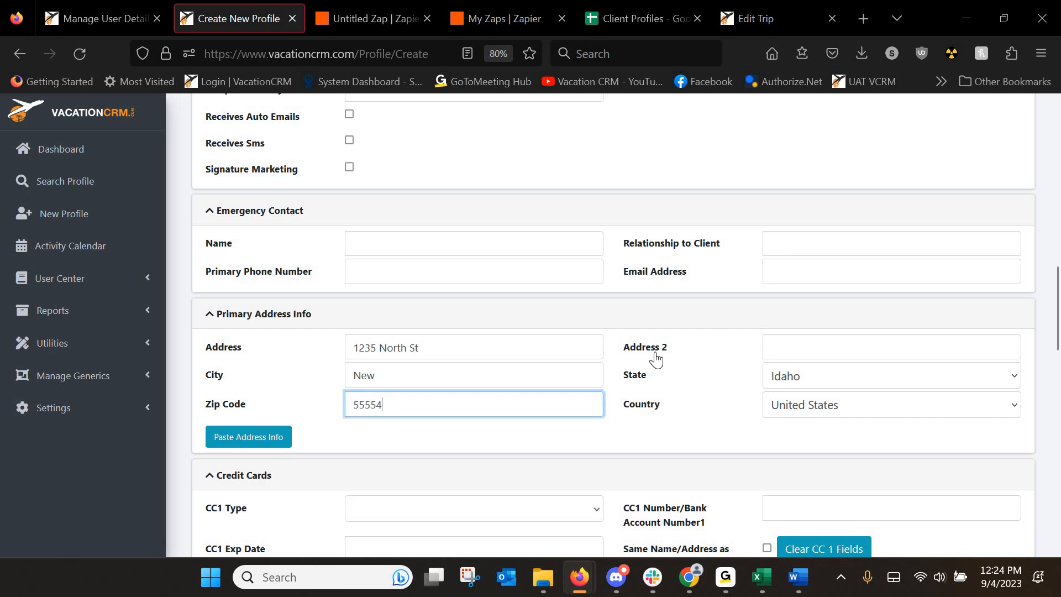
scroll(656, 359, "up", 15)
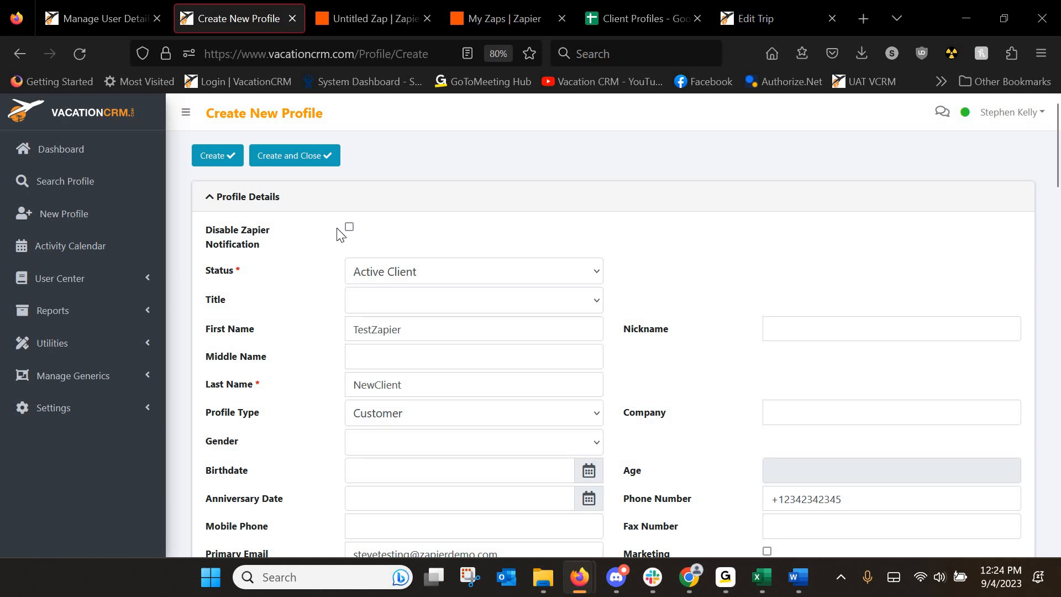
Create the test client profile, verify its new row in Client Profiles, and return to the Zap.
left_click(200, 162)
left_click(216, 156)
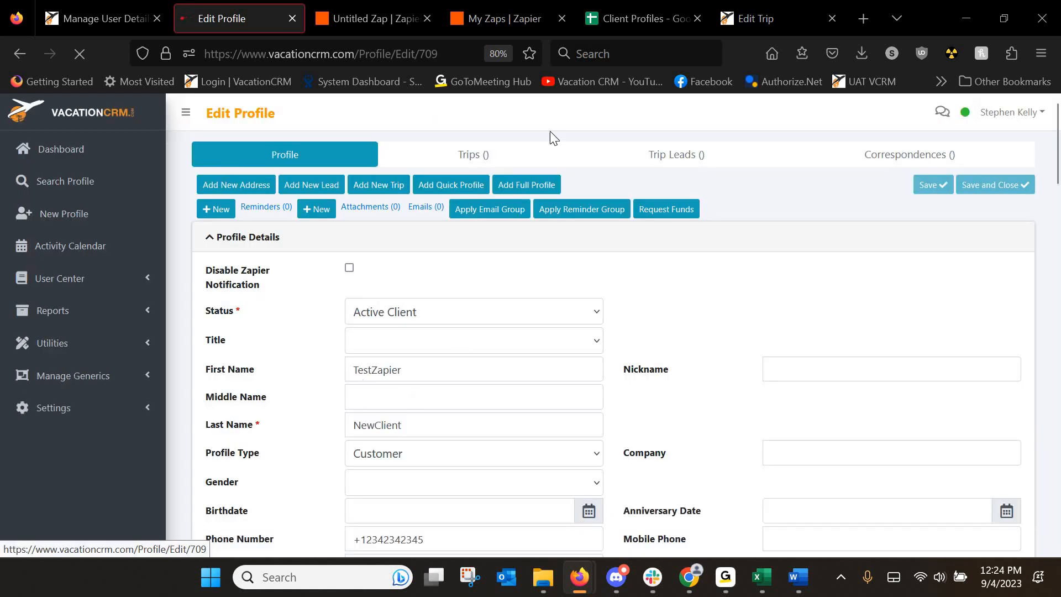
left_click(621, 16)
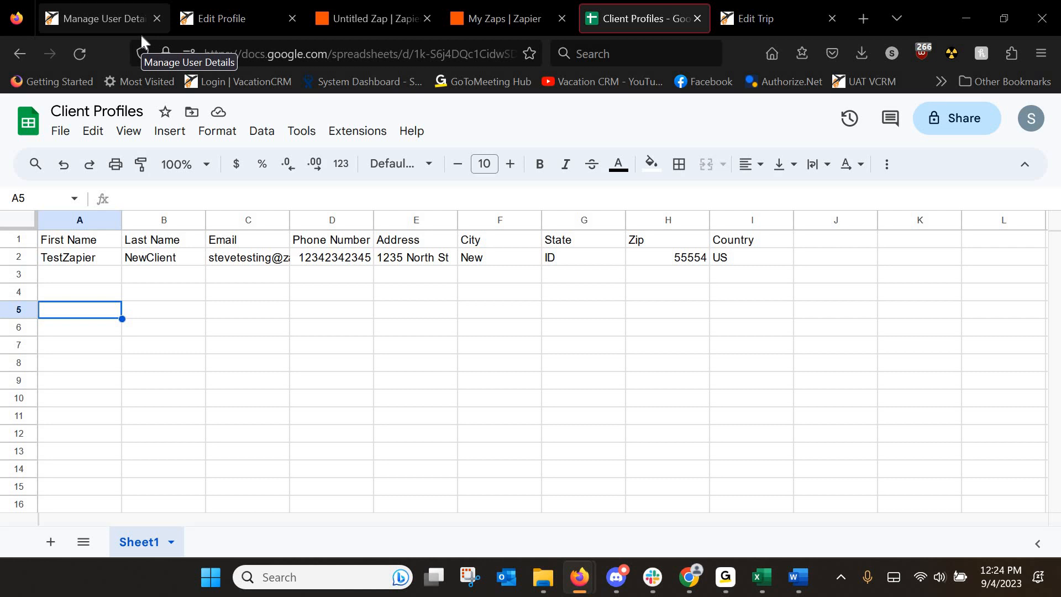
left_click(356, 11)
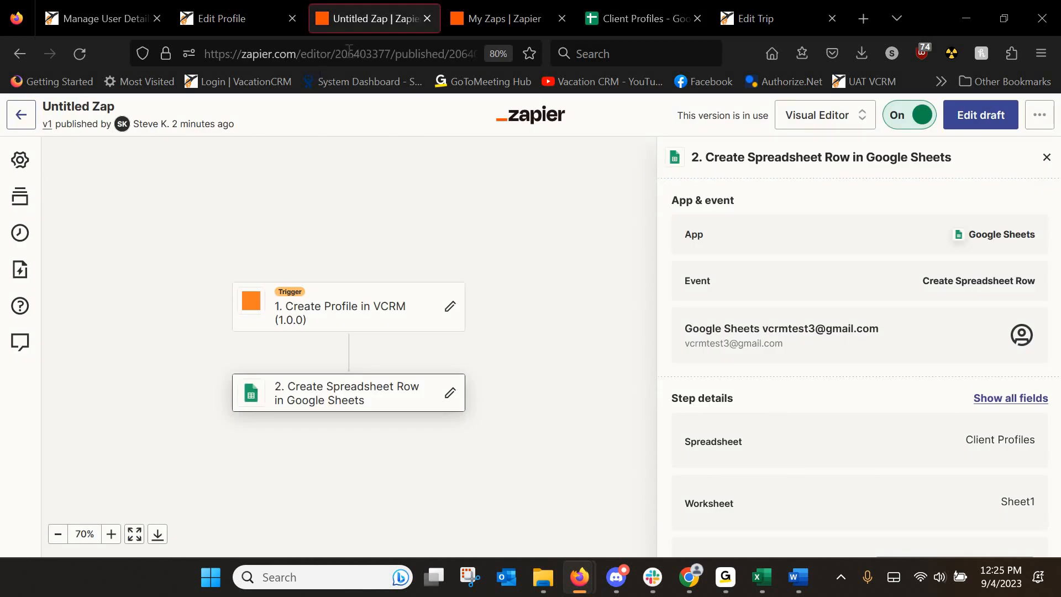
Rename the Zap to 'Client Profiles' and go back to My Zaps.
left_click(80, 107)
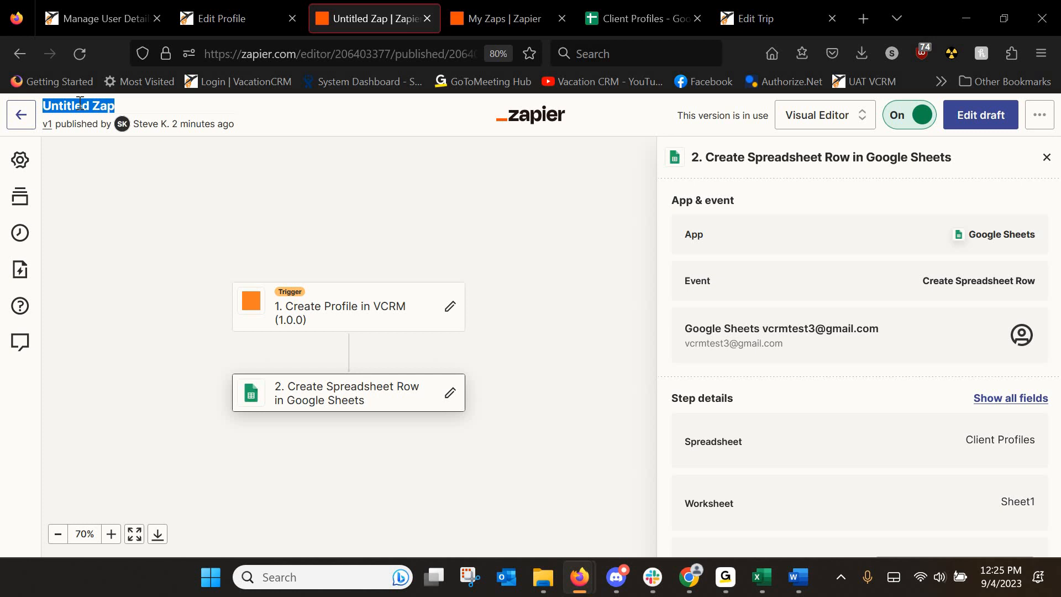
type("Cli")
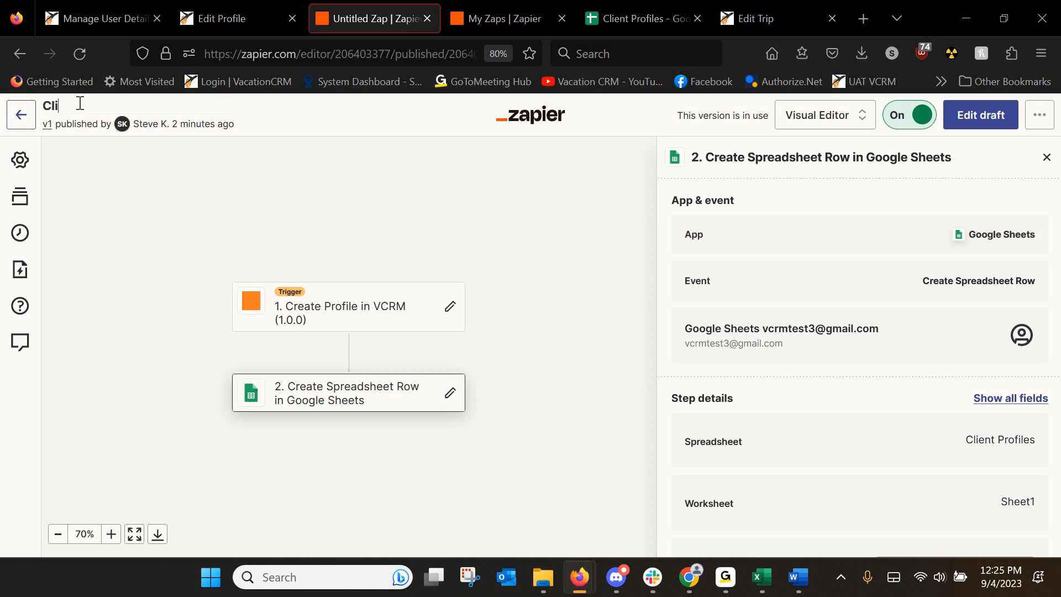
type("ent Profiles")
key("Return")
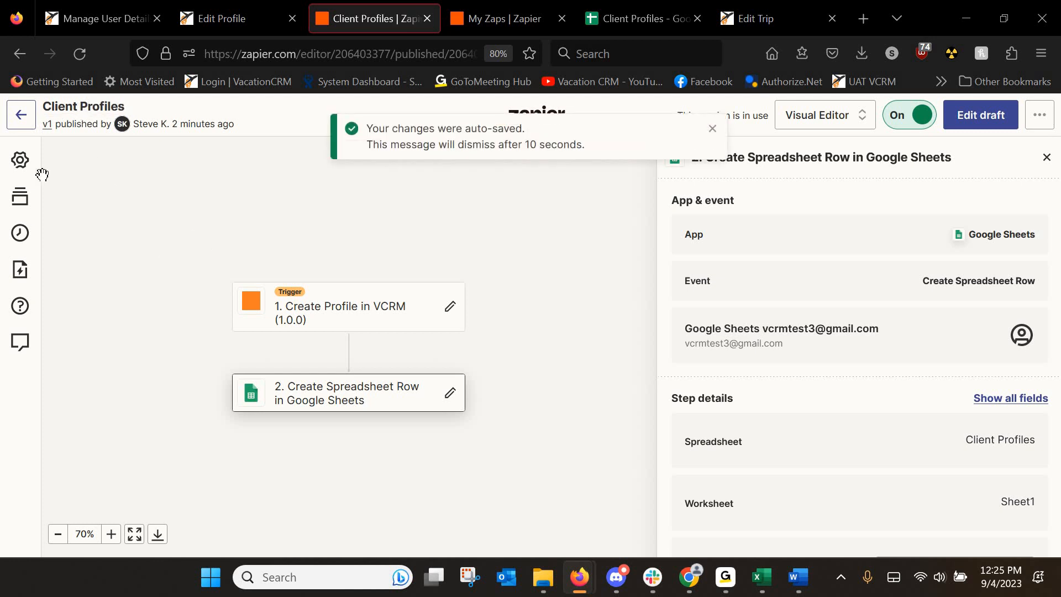
left_click(25, 121)
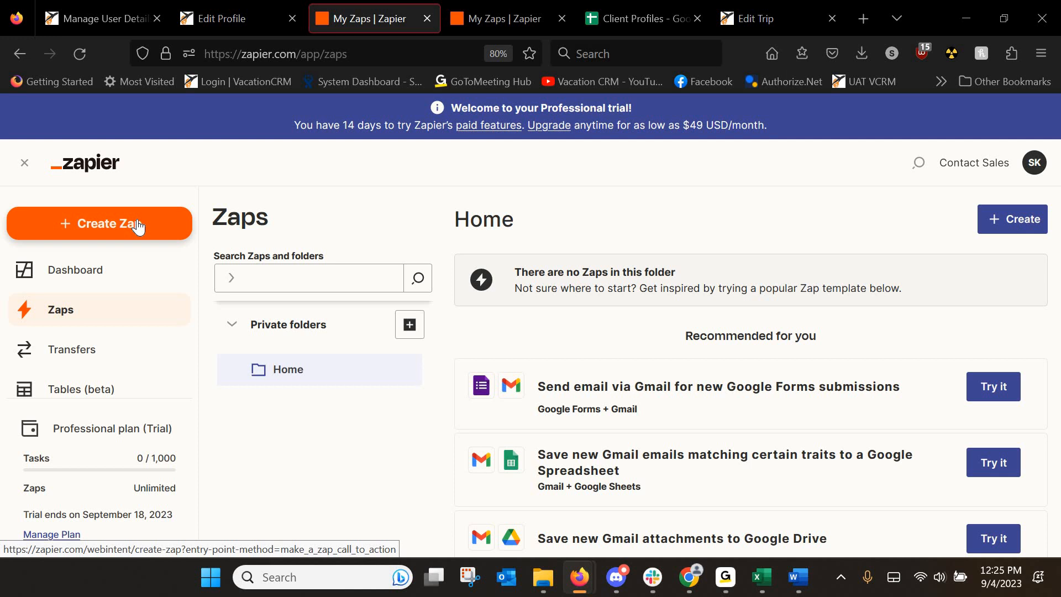
Create a new blank spreadsheet from the Google Sheets home page.
left_click(633, 12)
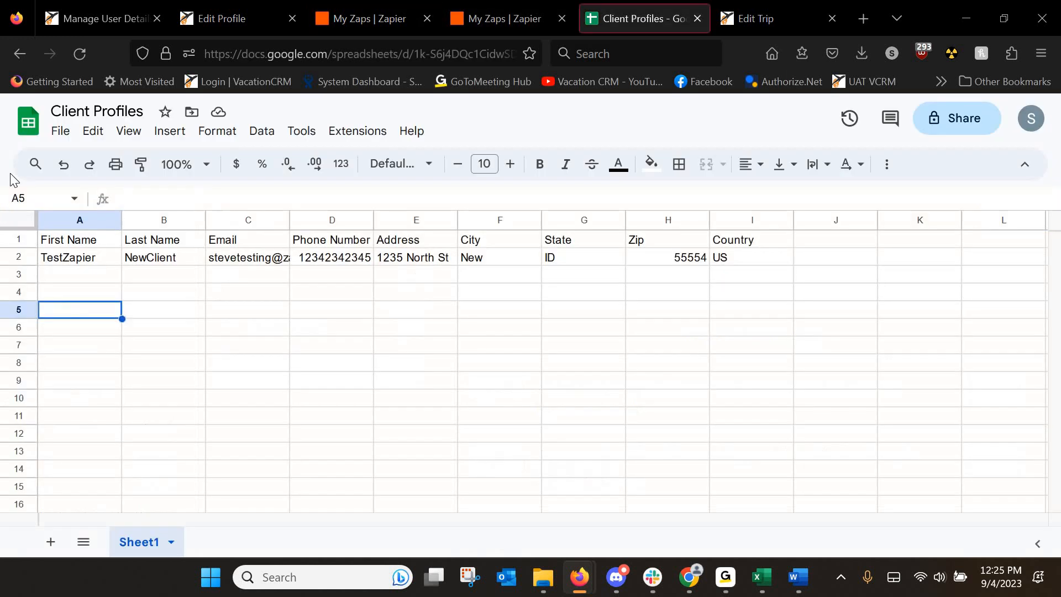
left_click(29, 123)
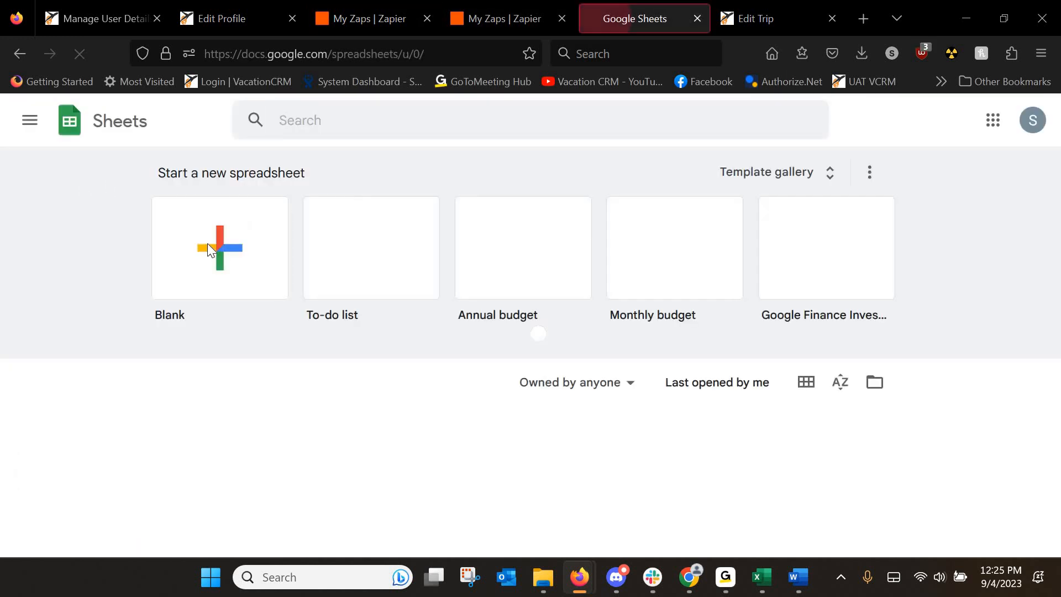
left_click(210, 244)
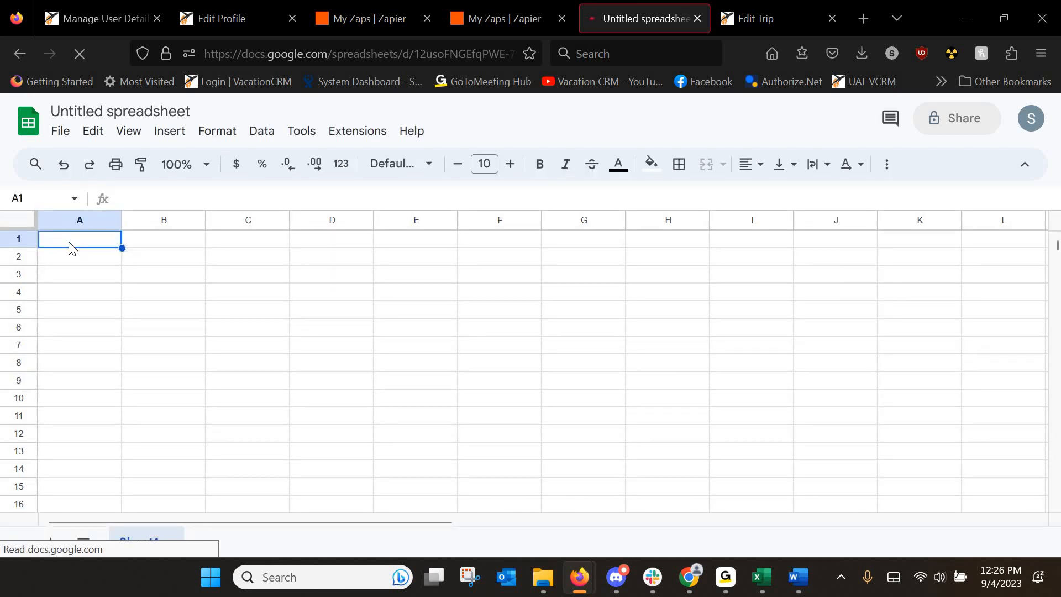
Enter headers First Name, Last Name, Email and Trip Name across A1:D1.
type("First")
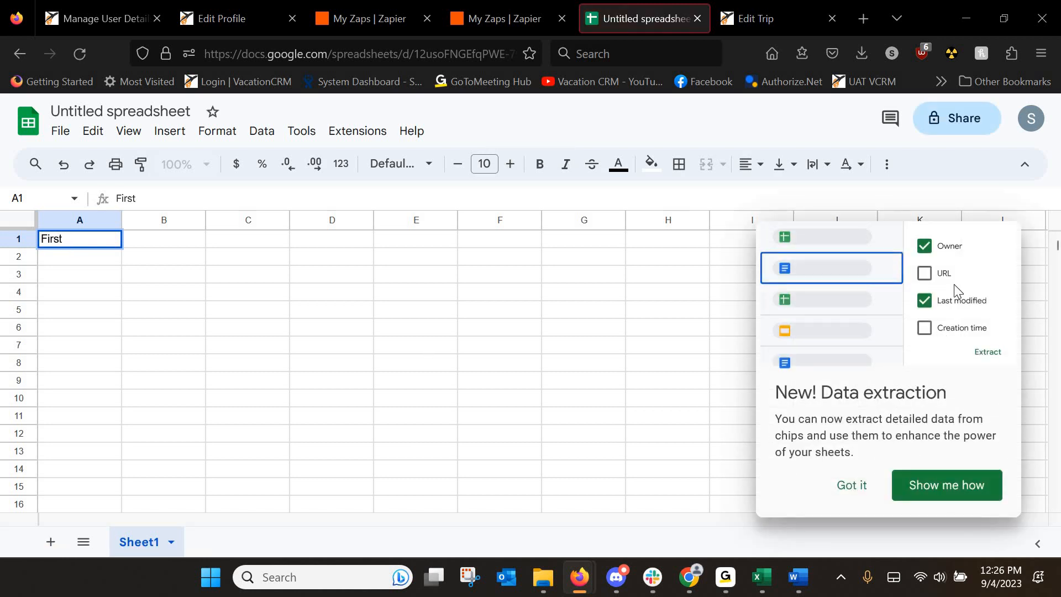
left_click(83, 240)
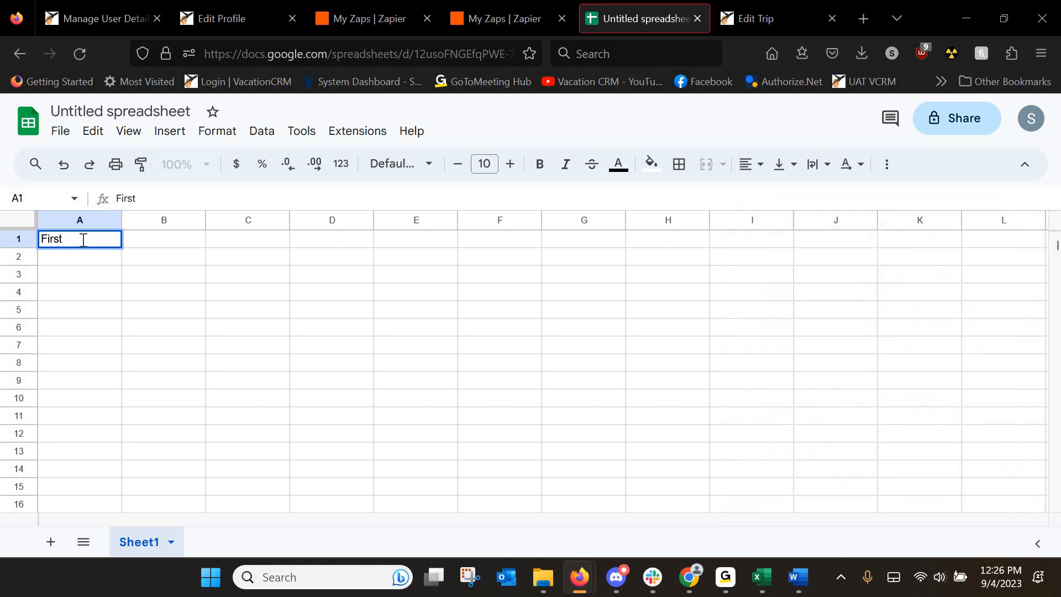
type("Name")
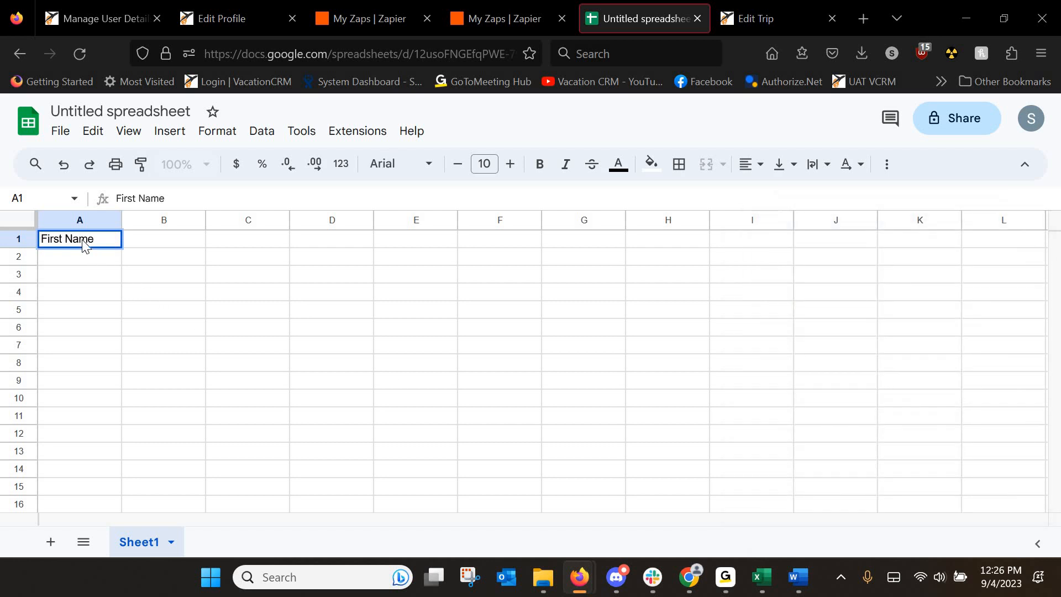
key("Tab")
type("Last Name")
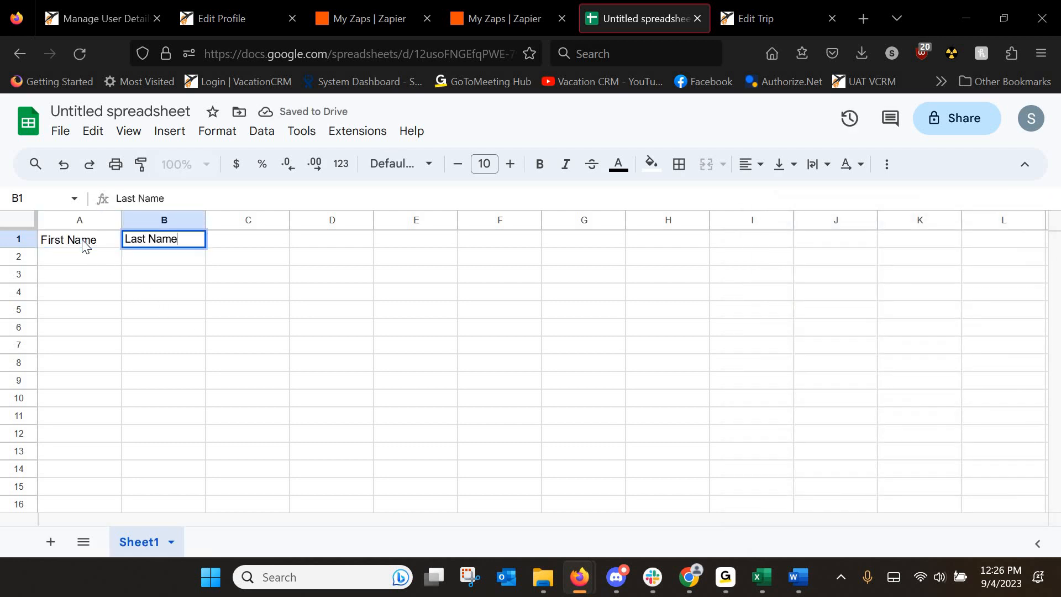
key("Tab")
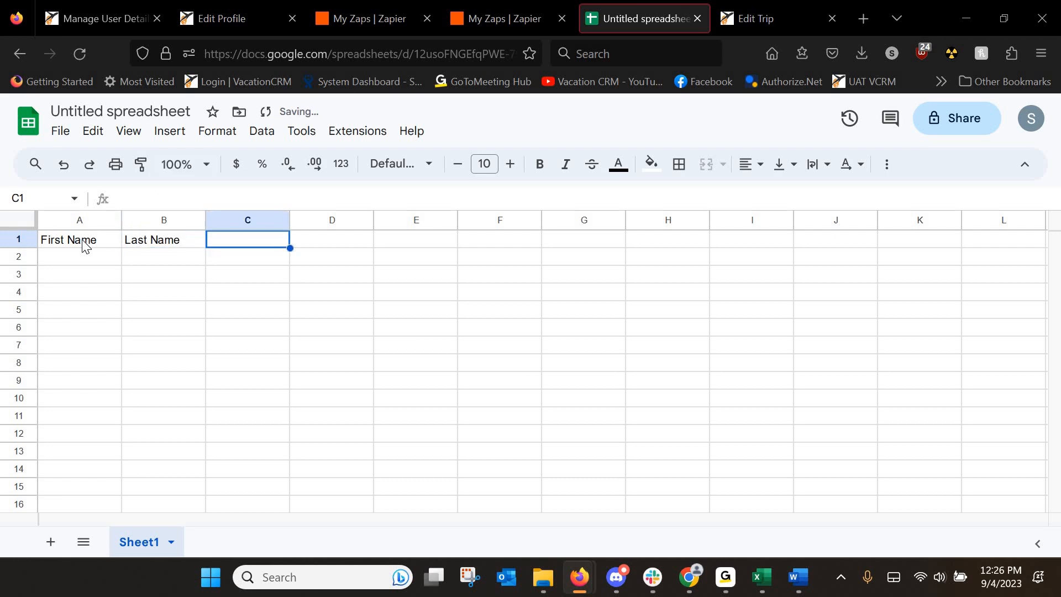
type("Email")
key("Tab")
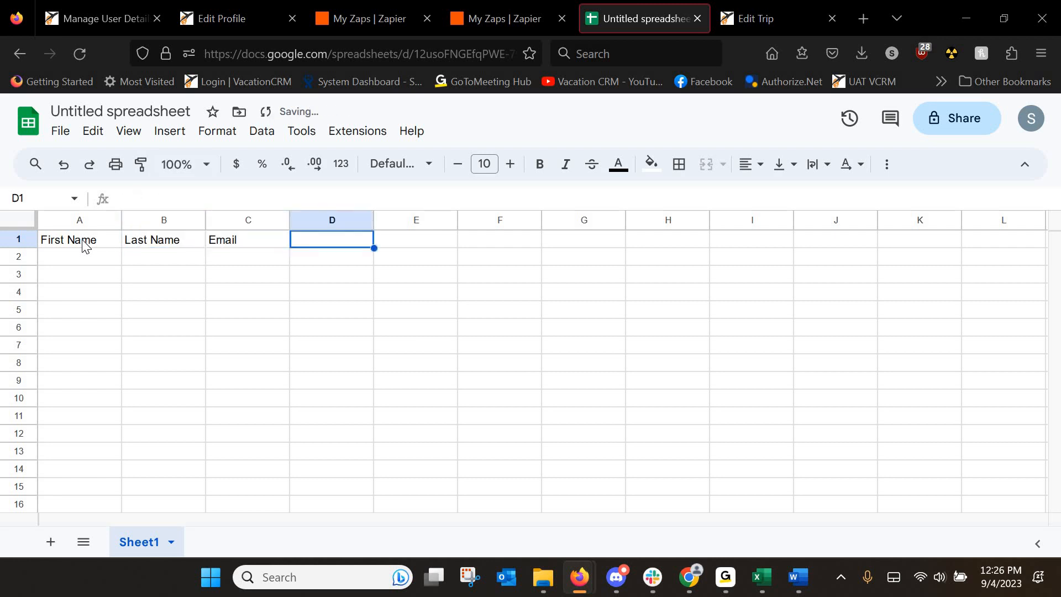
type("T")
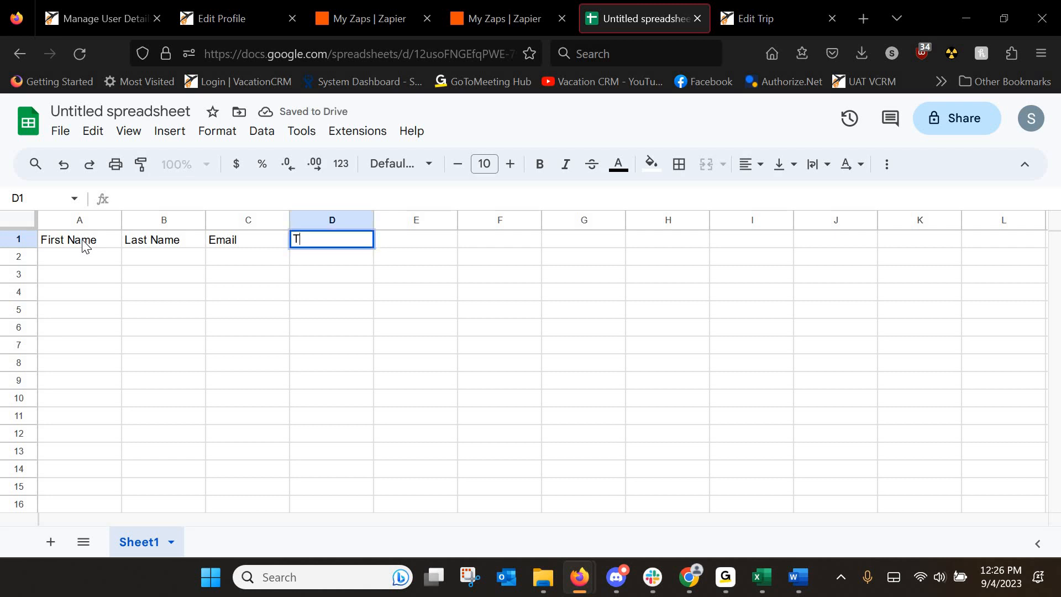
type("rip Name")
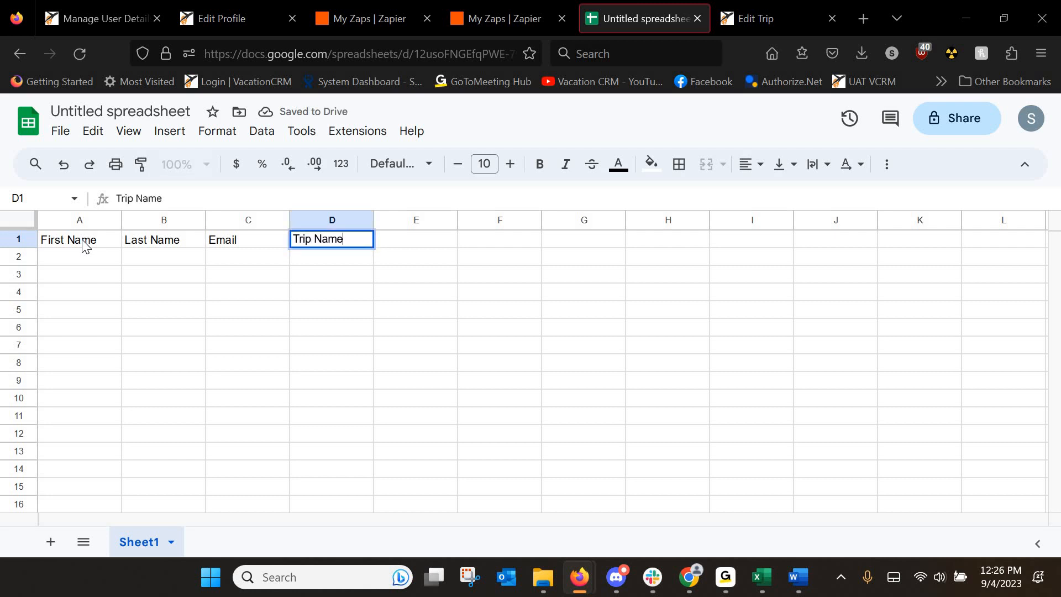
key("Tab")
Add headers Trip Date, Trip Status, Reservation Total, Supplier and Booking #, widening column G.
type("Trip")
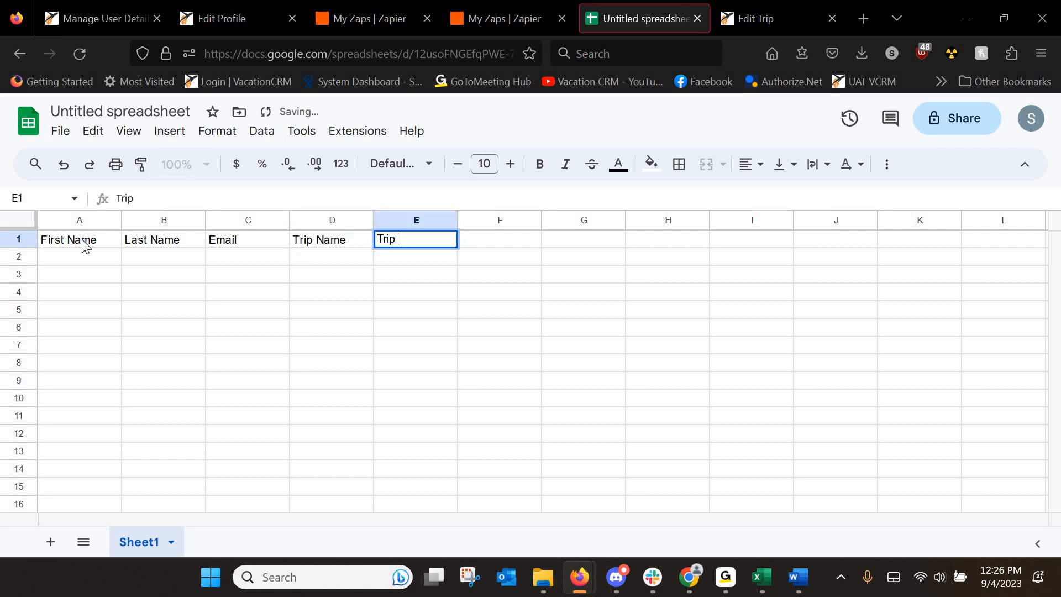
type(" Date")
key("Tab")
type("Trip ")
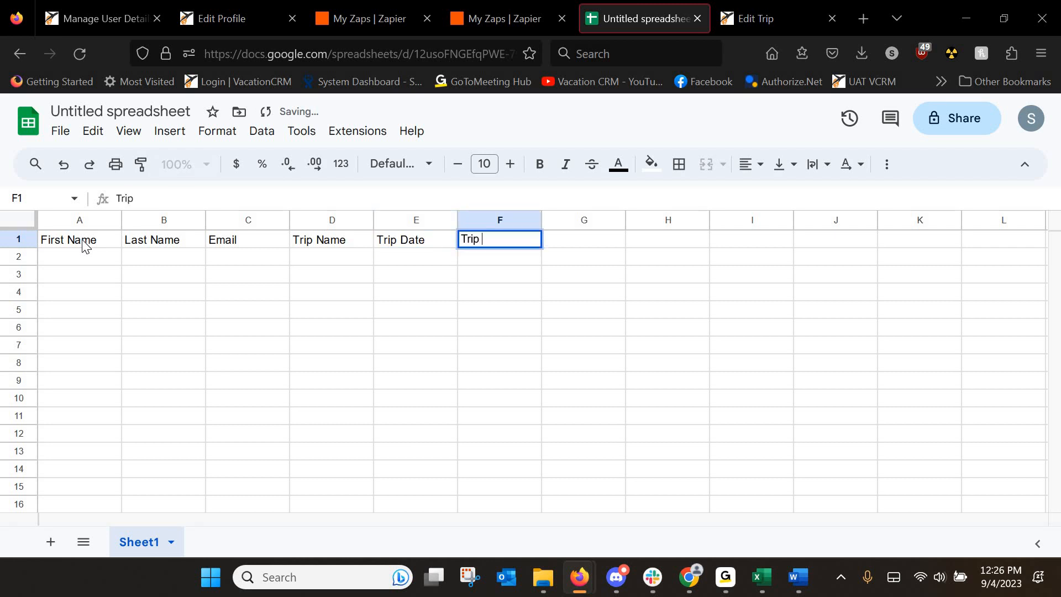
type("Status")
key("Tab")
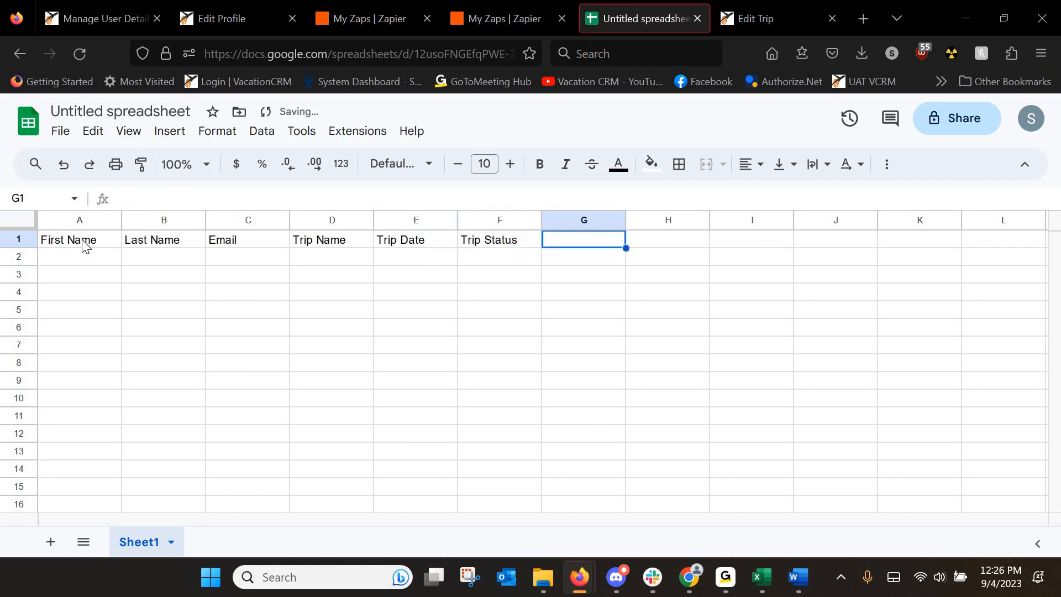
type("Res")
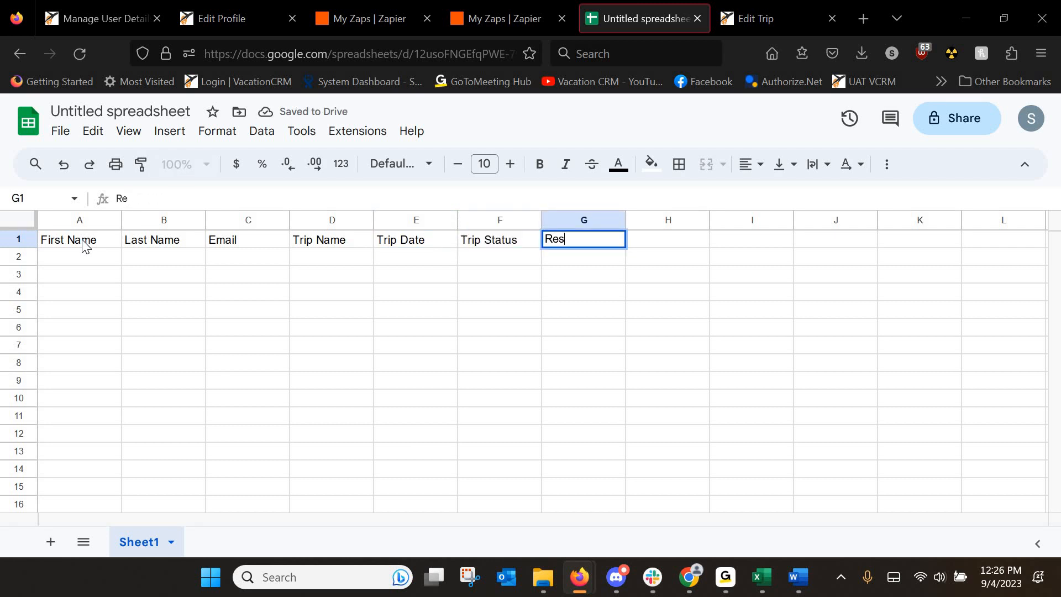
type("ervation Total")
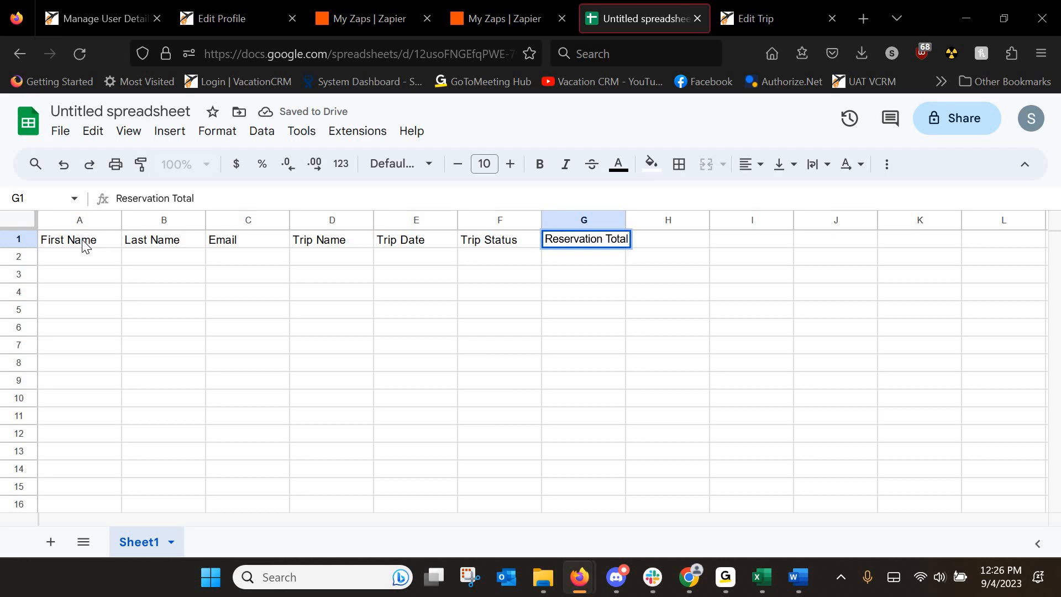
key("Tab")
type("Suppl")
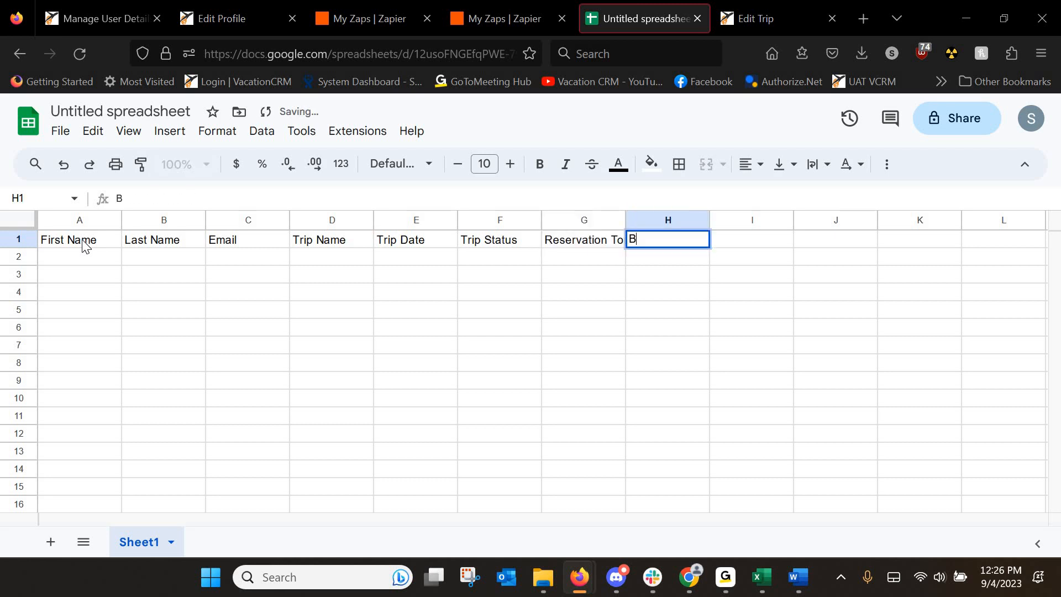
type("ier")
key("Tab")
type("B")
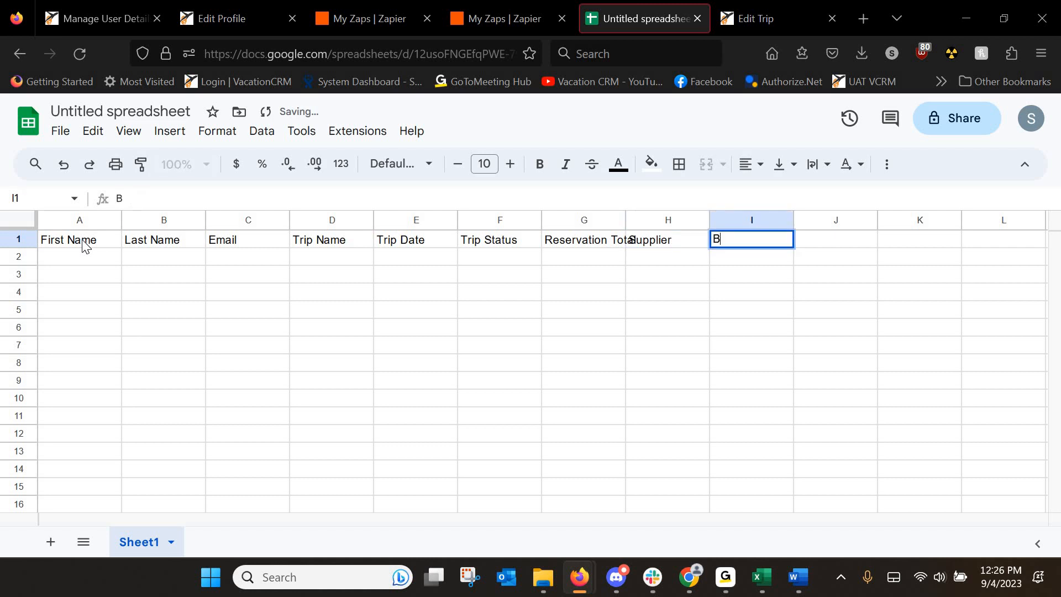
type("ooking #")
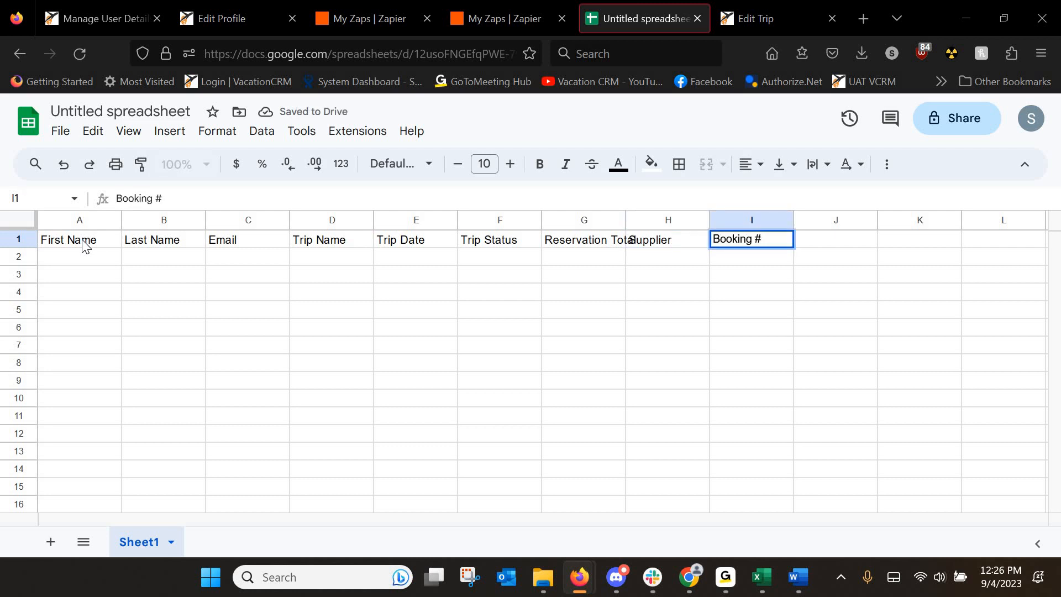
key("Return")
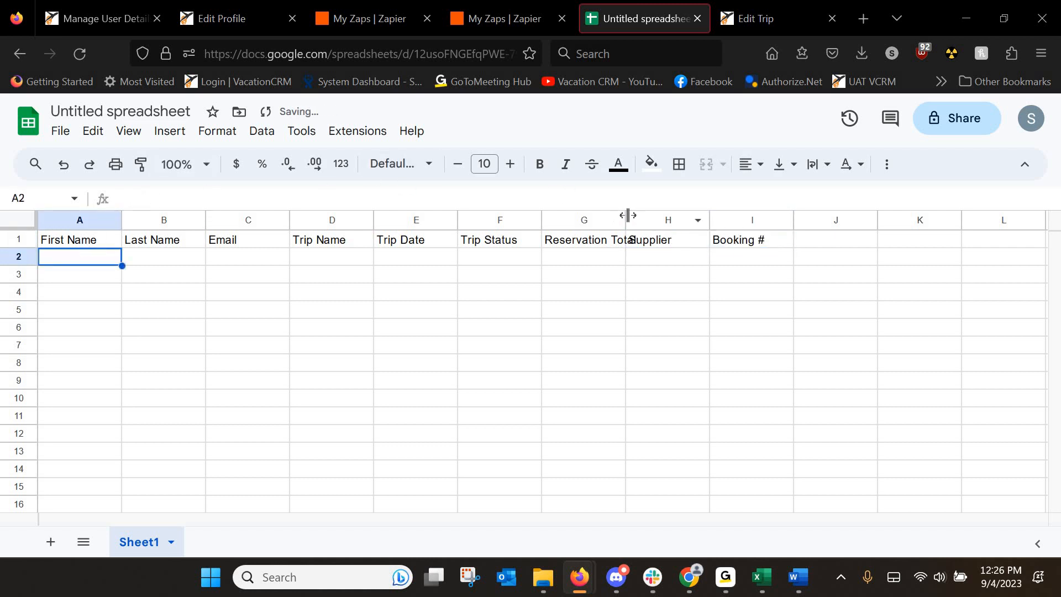
left_click_drag(627, 215, 650, 217)
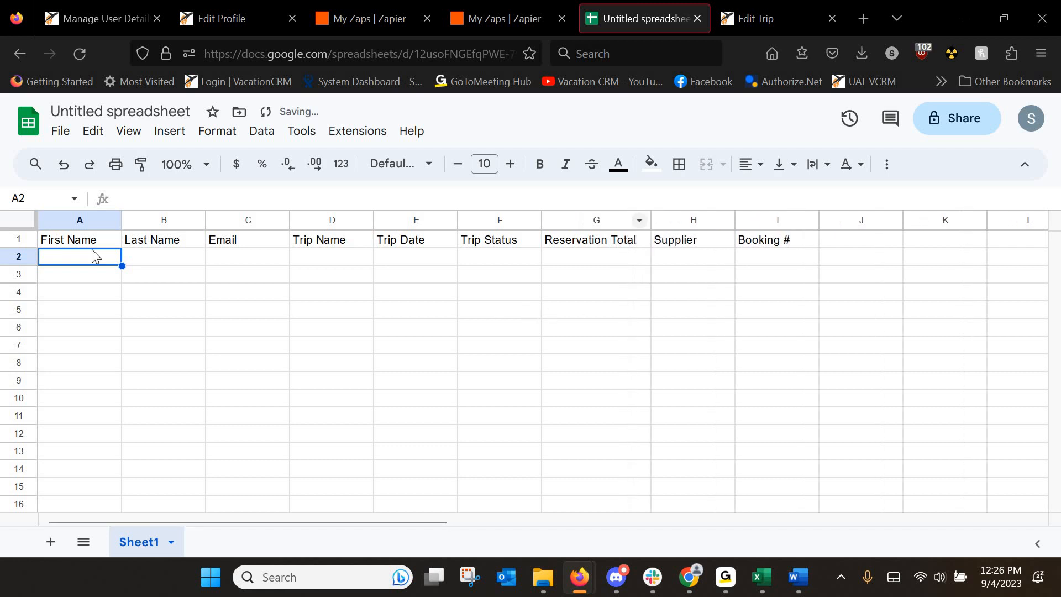
Rename the untitled spreadsheet to 'Client Trip Data' and return to the Zaps list.
left_click(95, 113)
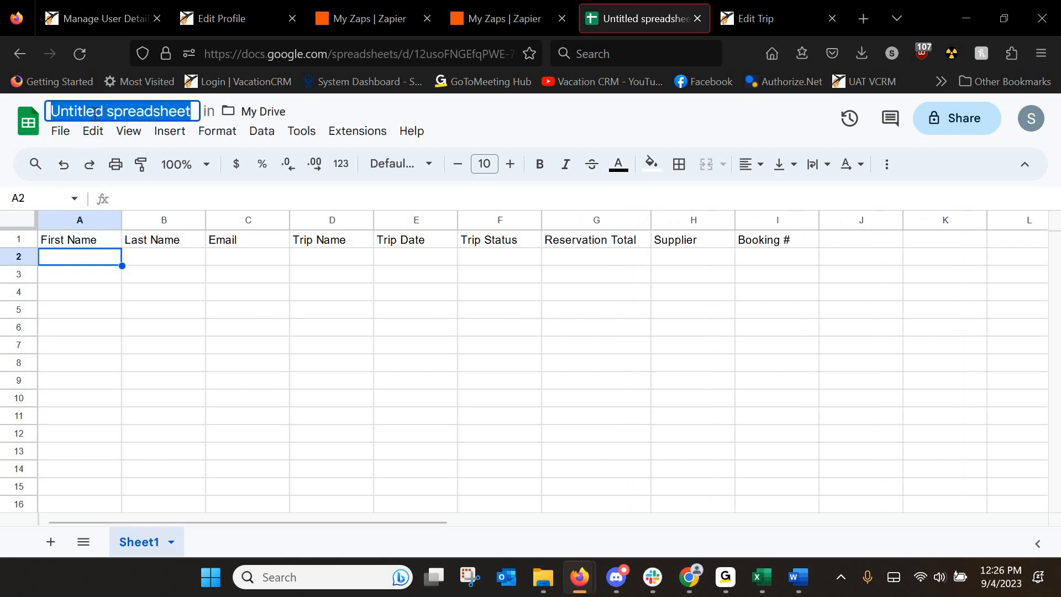
type("Client T")
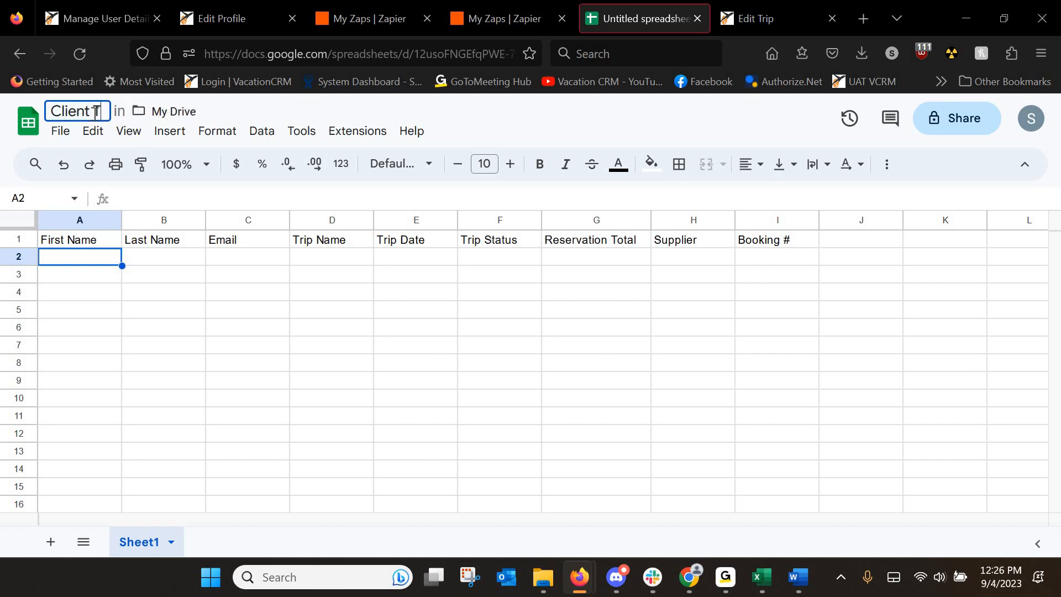
type("rip Data")
key("Return")
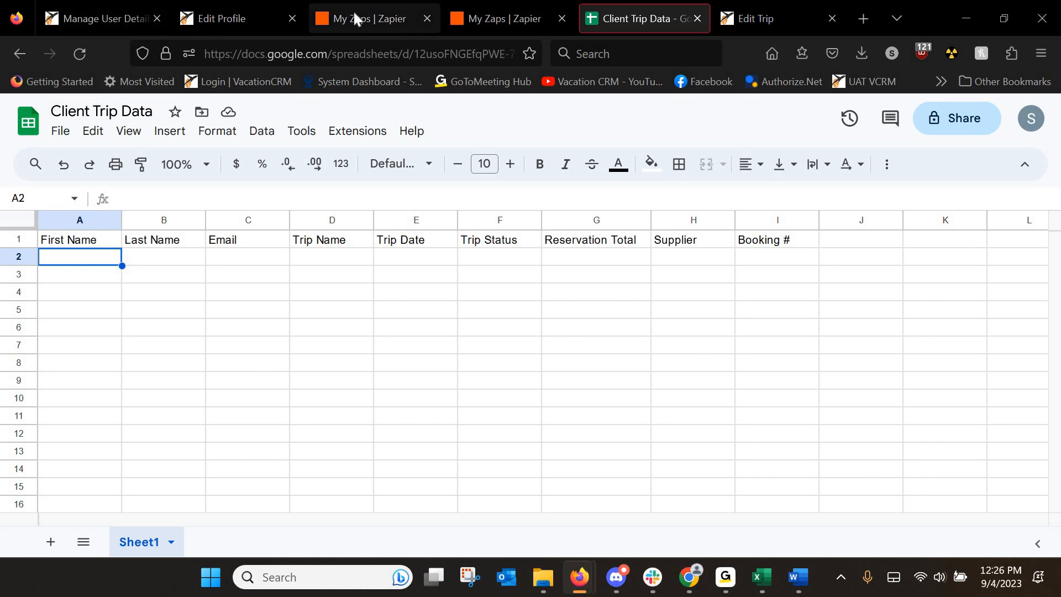
left_click(327, 23)
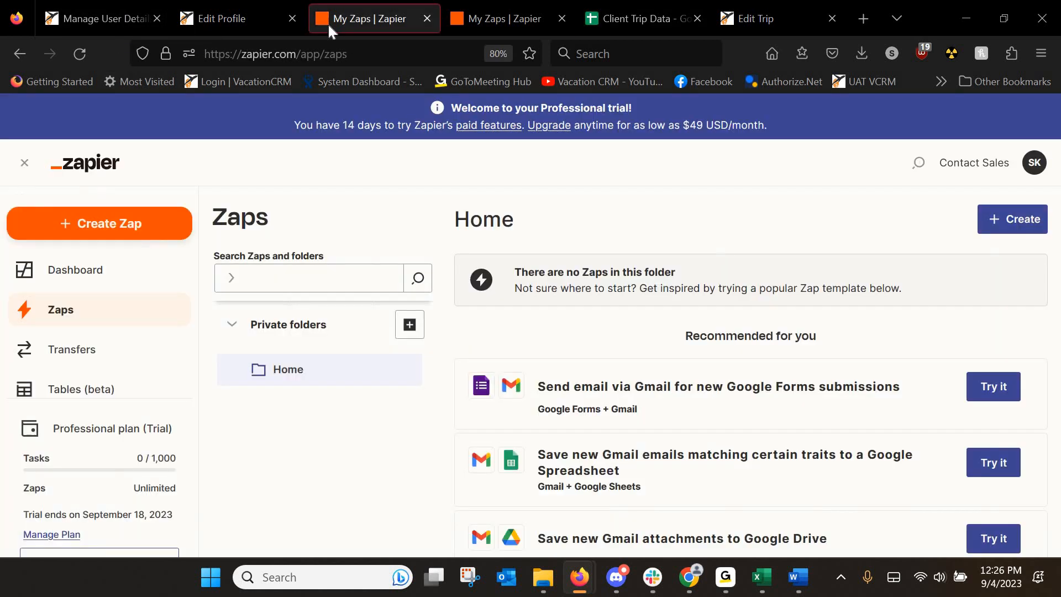
Create a new Zap and choose VCRM (1.0.0) as its trigger app.
left_click(116, 228)
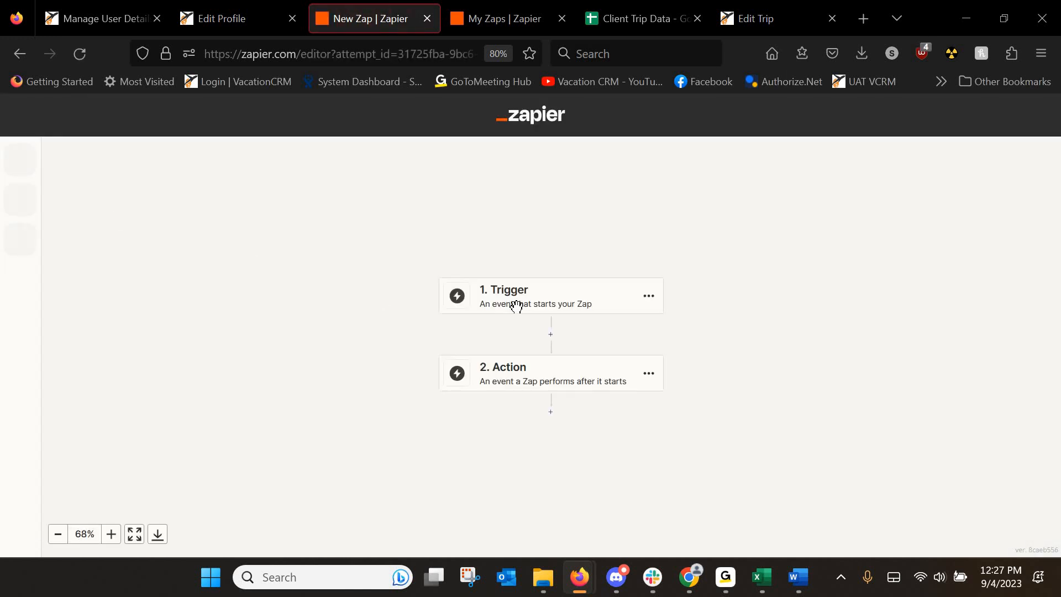
left_click(520, 303)
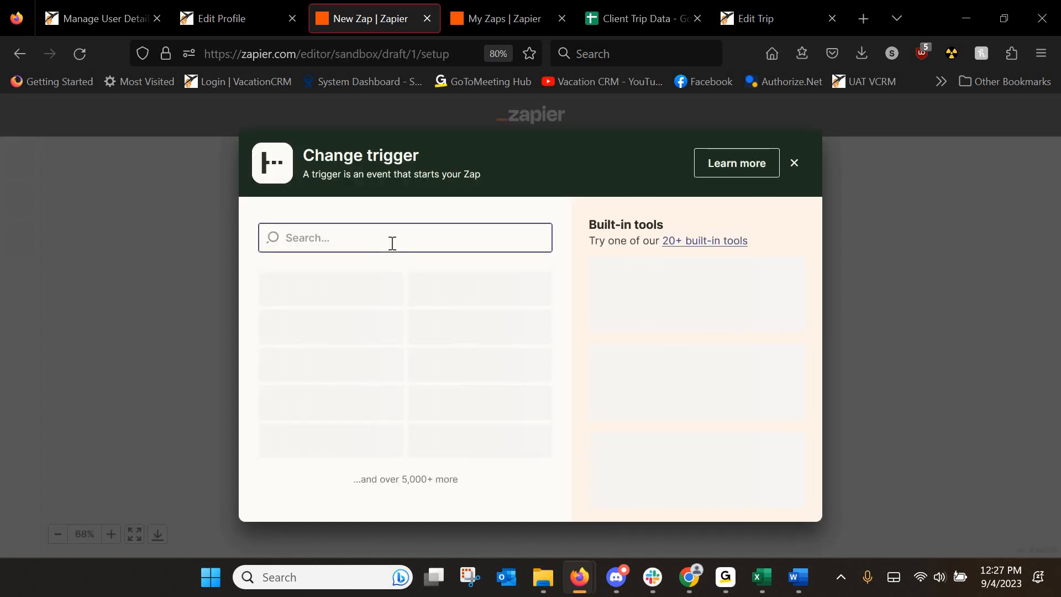
type("VCRM")
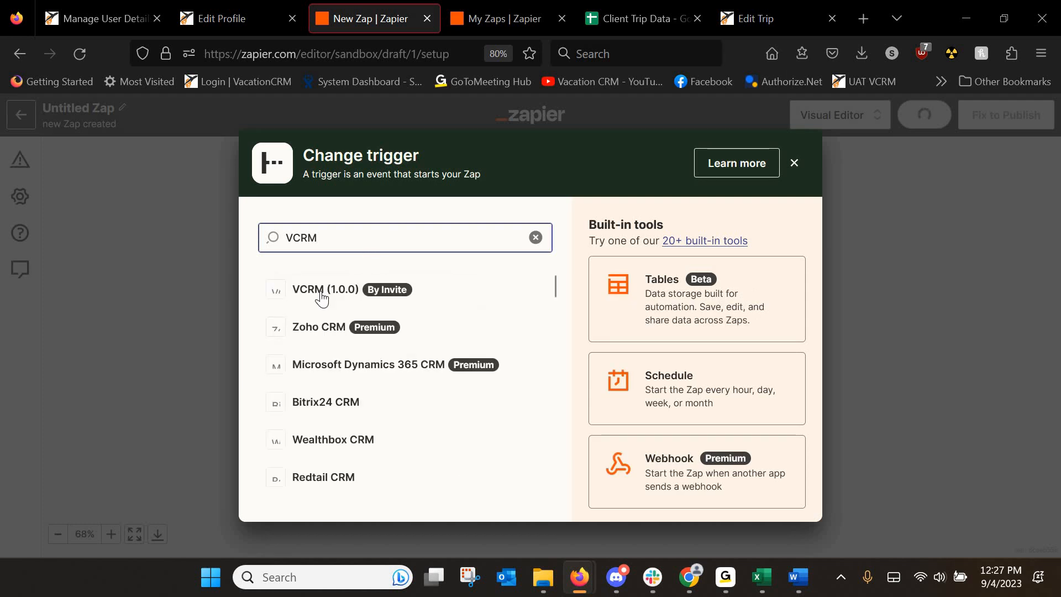
left_click(321, 291)
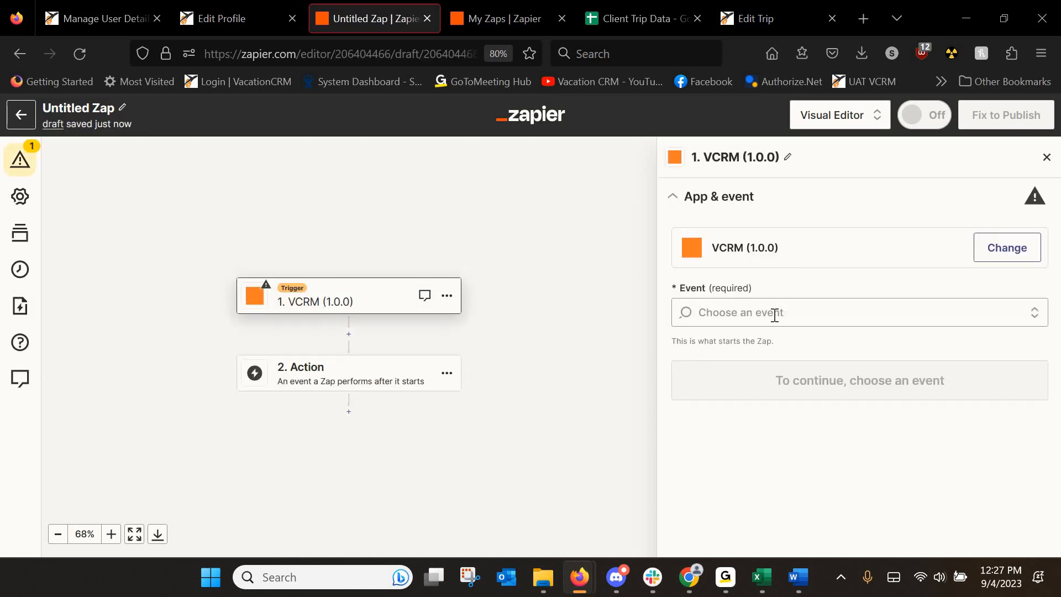
Set the trigger event to Edit Reservation, confirm the VCRM account, and copy the webhook URL.
left_click(740, 316)
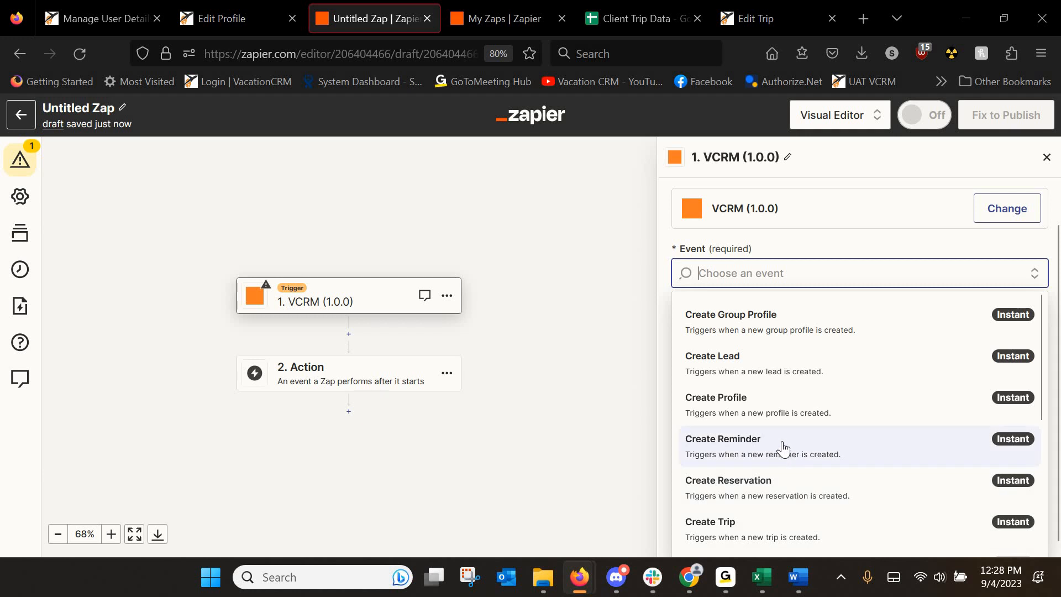
scroll(782, 454, "down", 4)
scroll(751, 482, "down", 1)
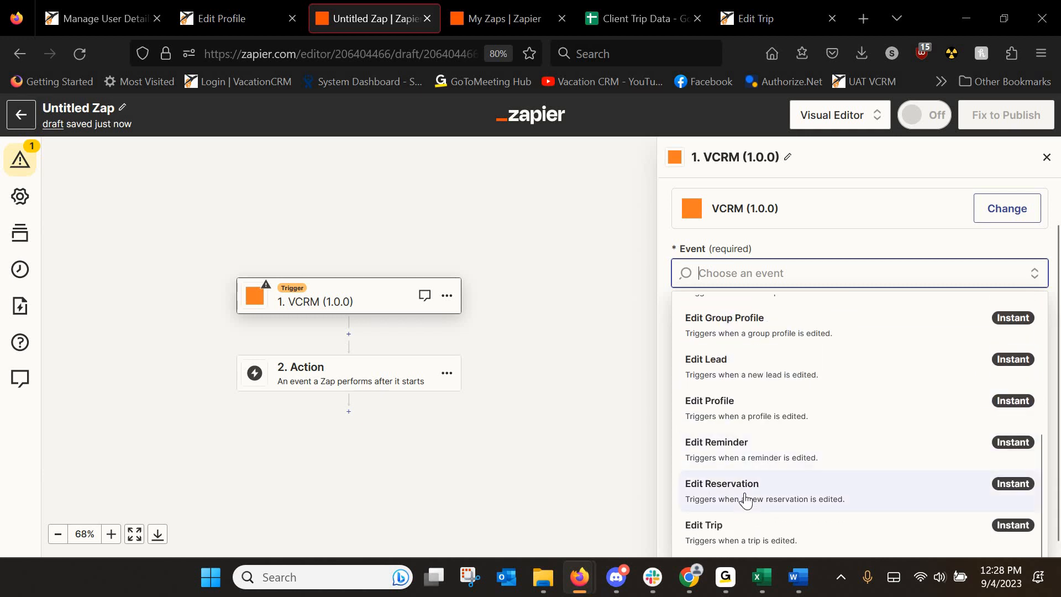
left_click(733, 468)
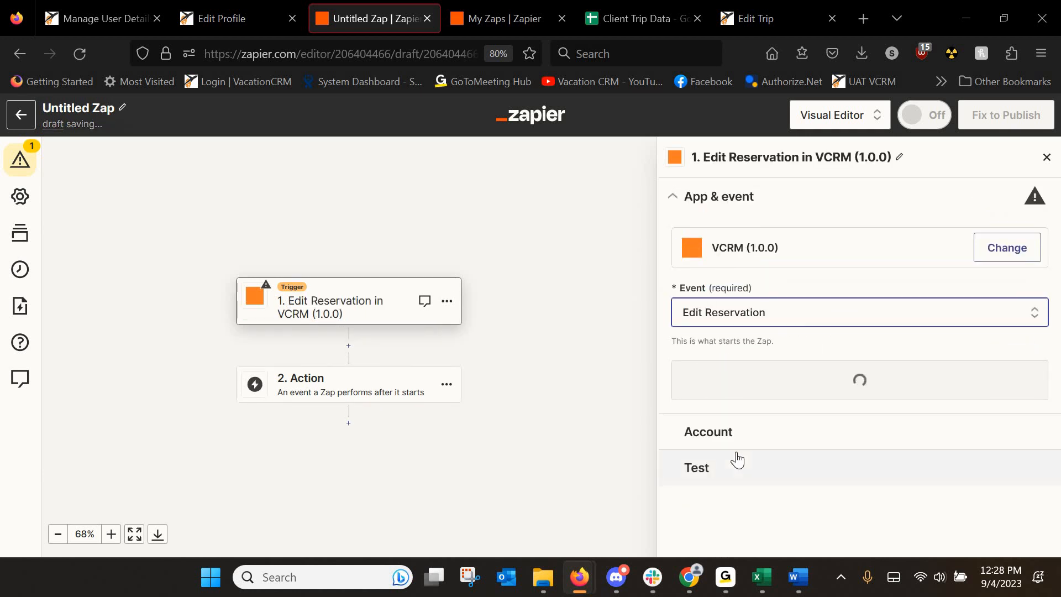
left_click(808, 380)
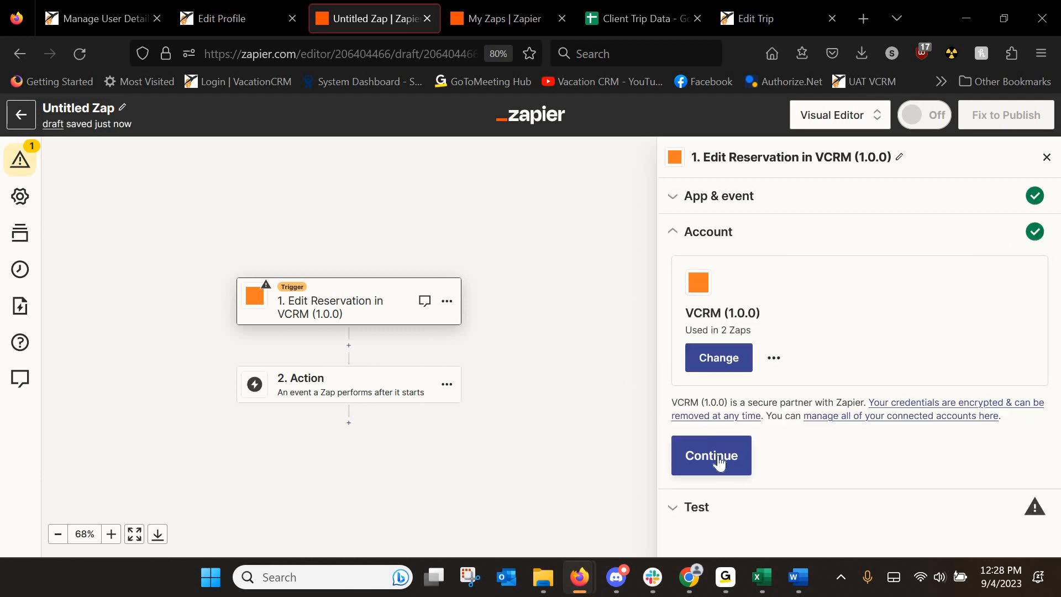
left_click(718, 461)
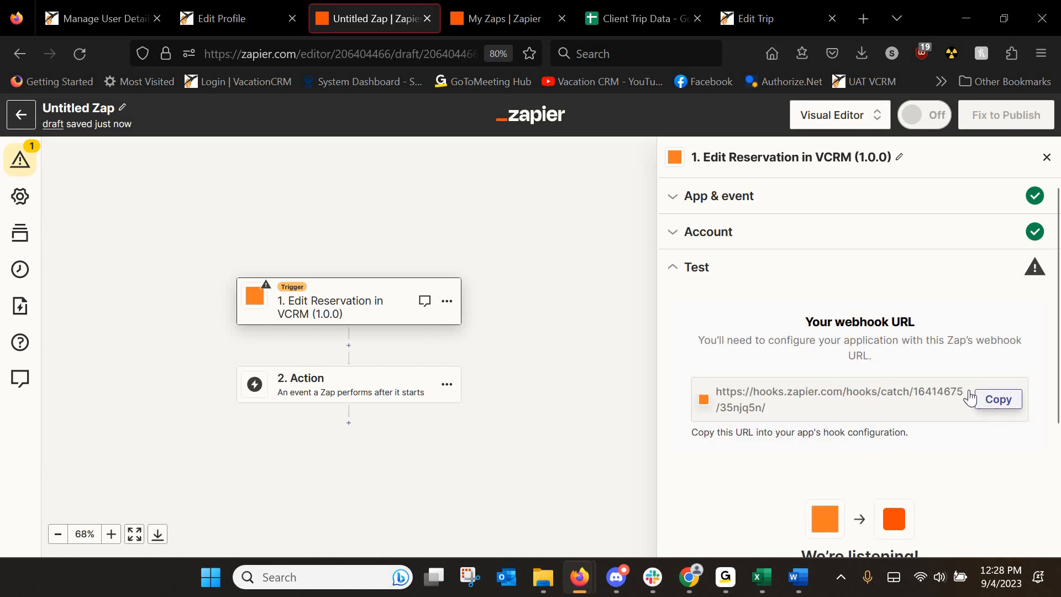
left_click(991, 408)
Enable reservation edit outsourcing with the pasted webhook URL, test it, and save.
left_click(107, 15)
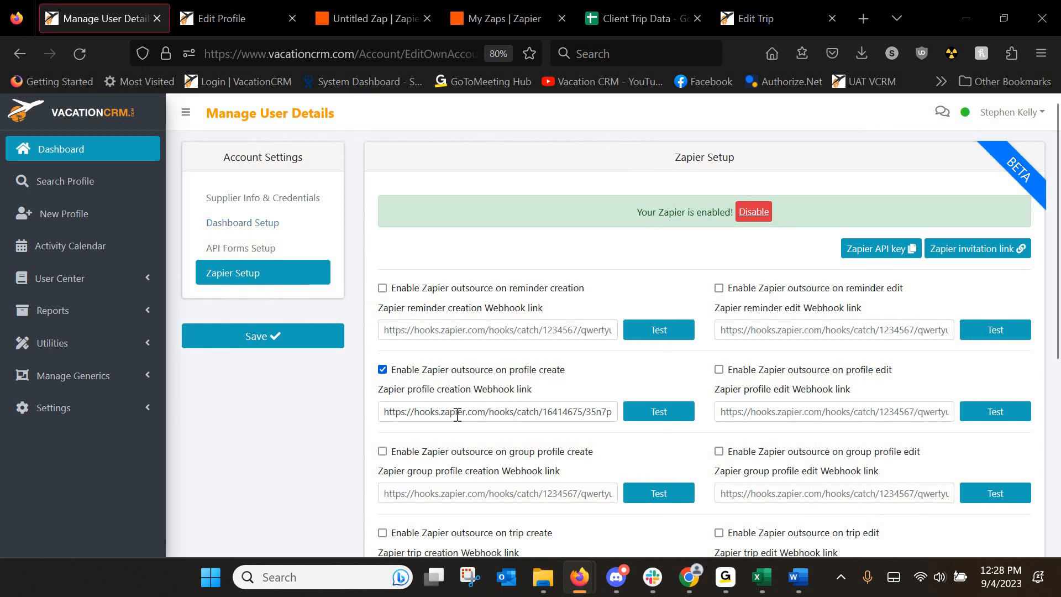
scroll(499, 399, "down", 2)
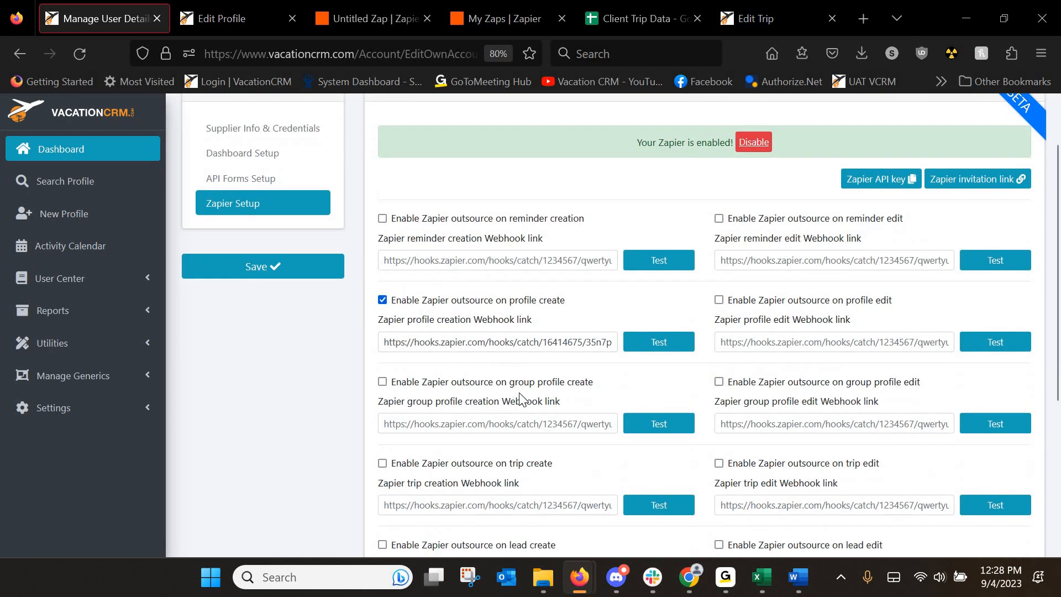
scroll(836, 387, "down", 2)
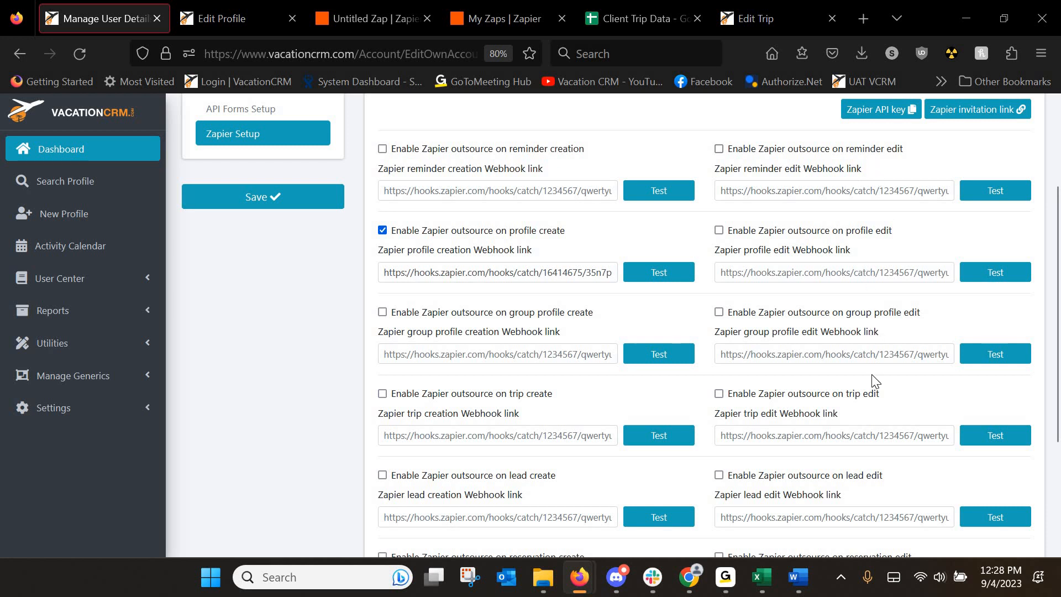
scroll(869, 451, "down", 4)
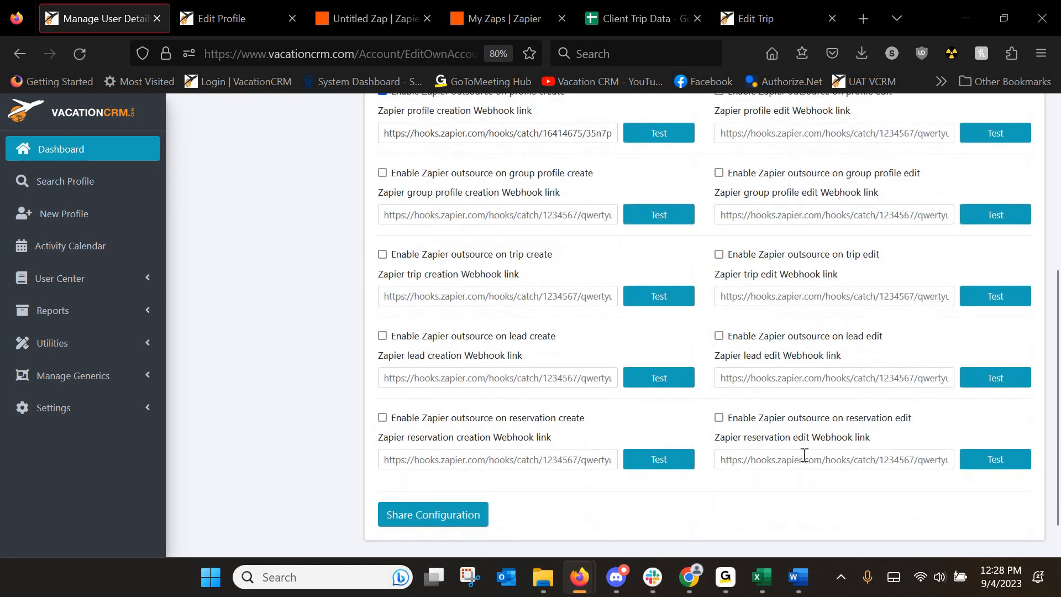
left_click(773, 457)
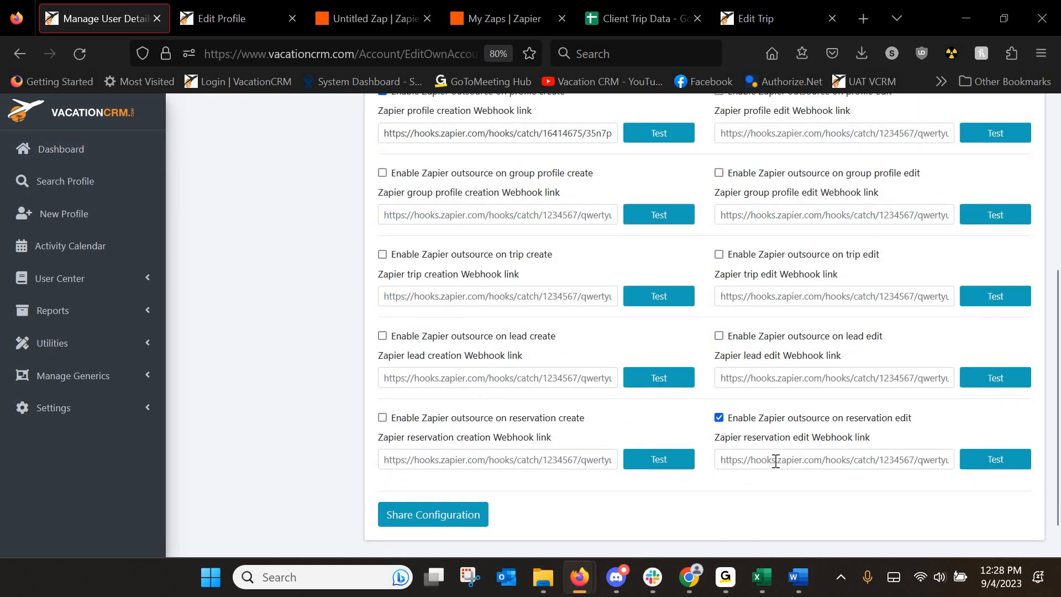
key("ctrl+v")
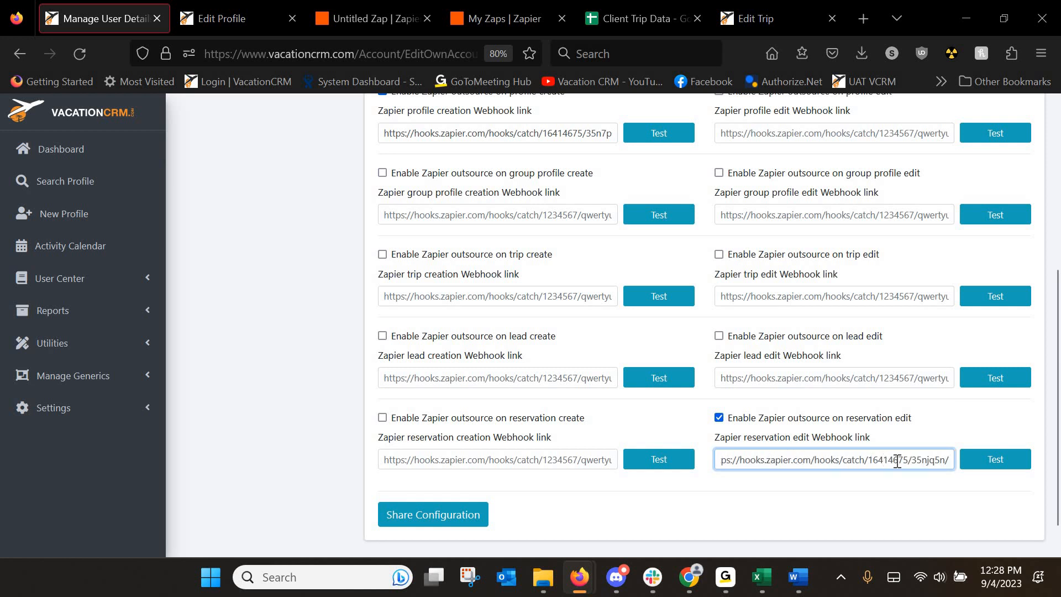
left_click(996, 471)
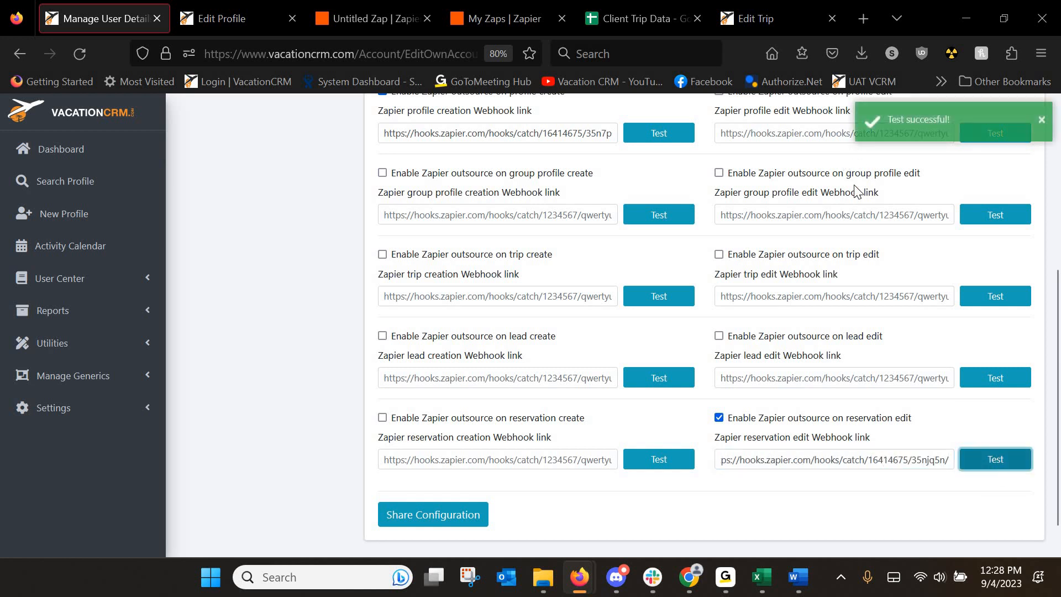
scroll(259, 306, "up", 5)
left_click(257, 337)
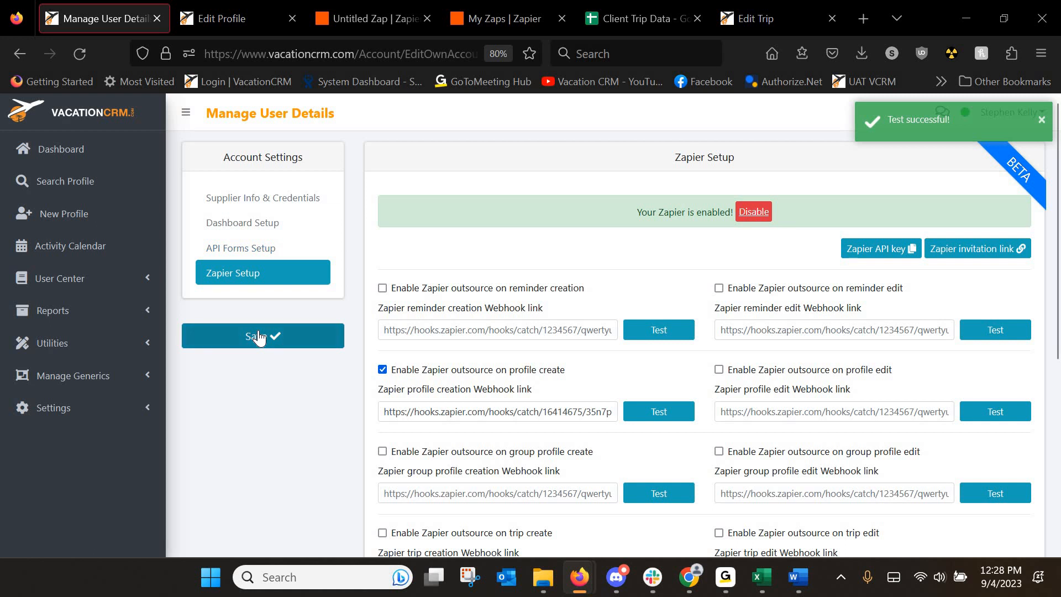
Reopen the Zapier setup settings via Manage User Details to review the saved webhook link.
left_click(46, 419)
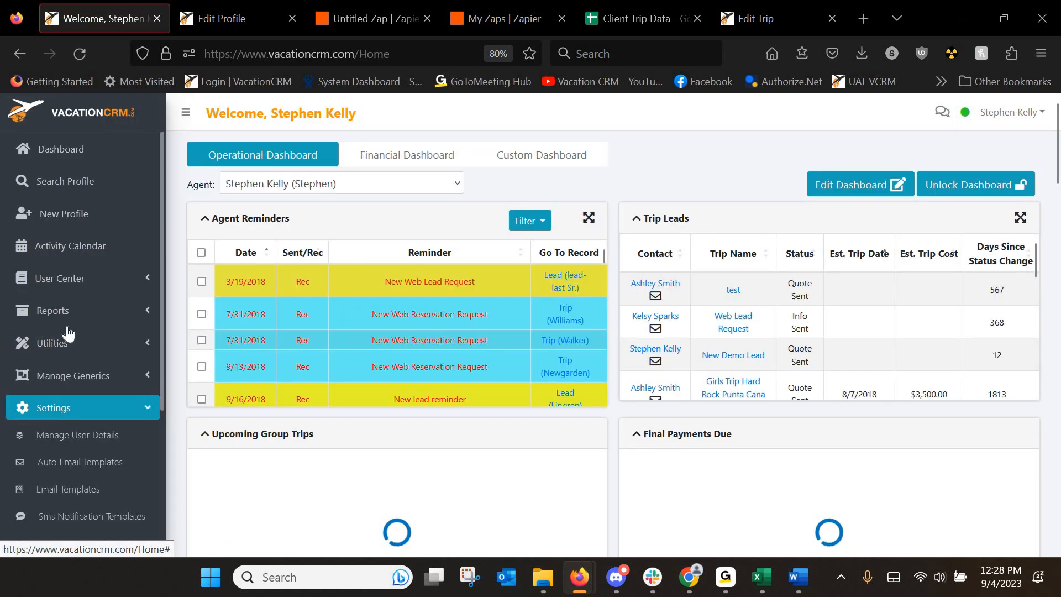
scroll(72, 321, "down", 3)
left_click(74, 291)
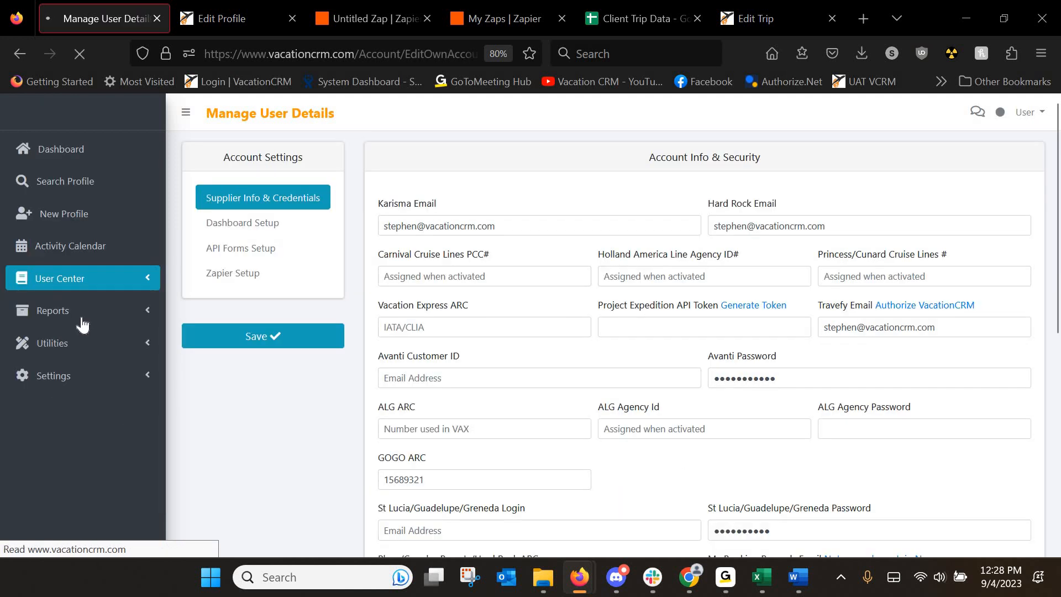
left_click(236, 275)
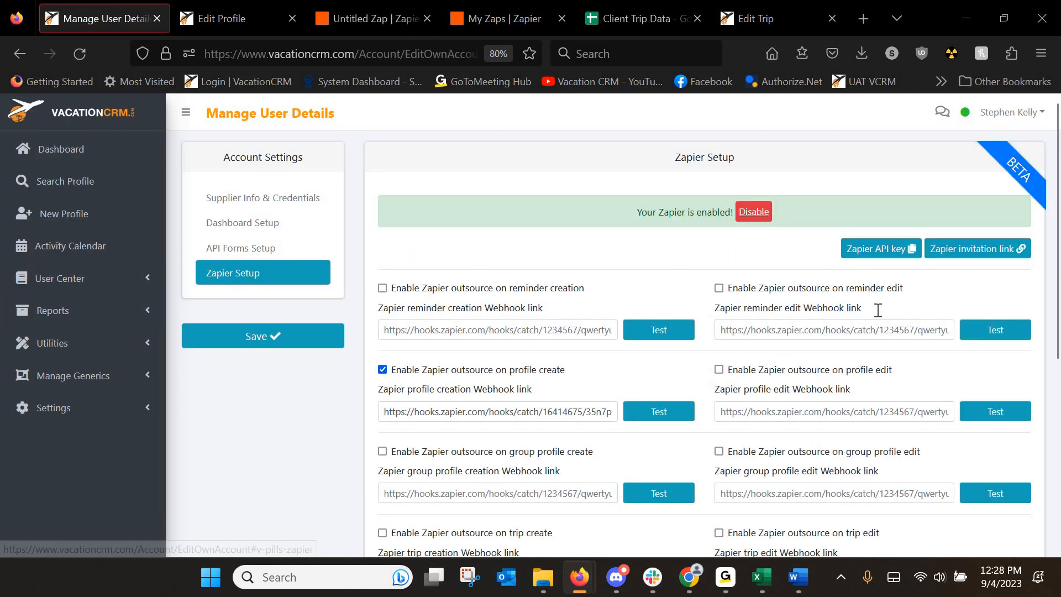
scroll(840, 462, "down", 5)
left_click_drag(933, 459, 830, 497)
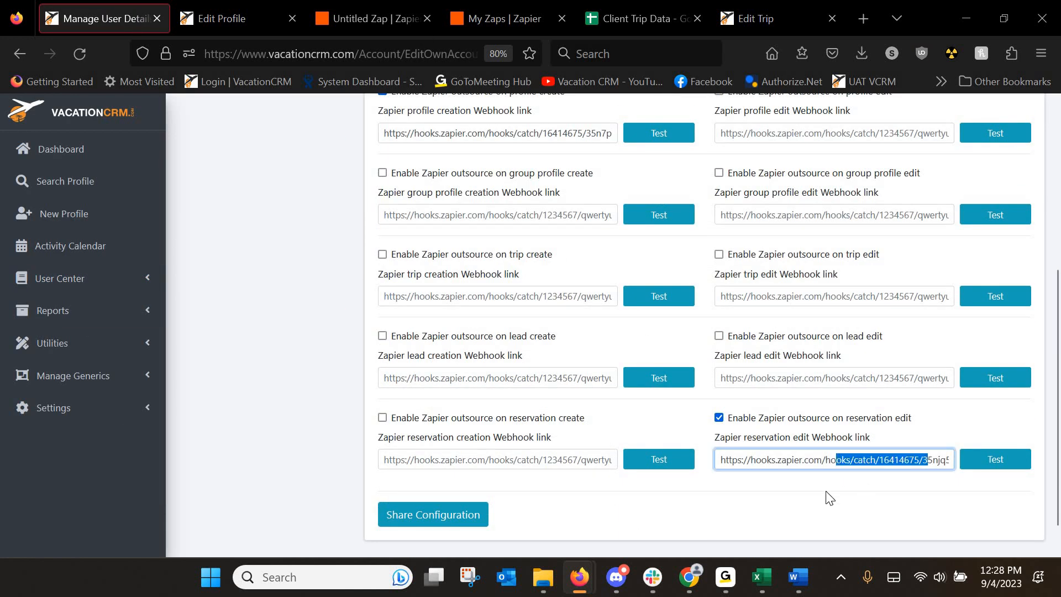
left_click(267, 101)
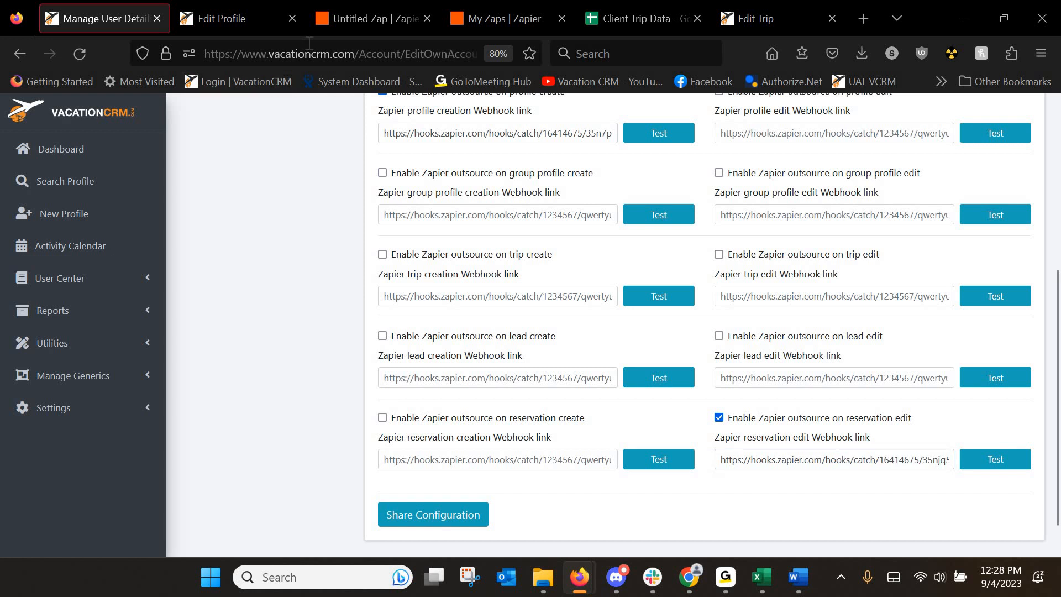
Rename the Zap to 'Client Trip Data'.
left_click(333, 18)
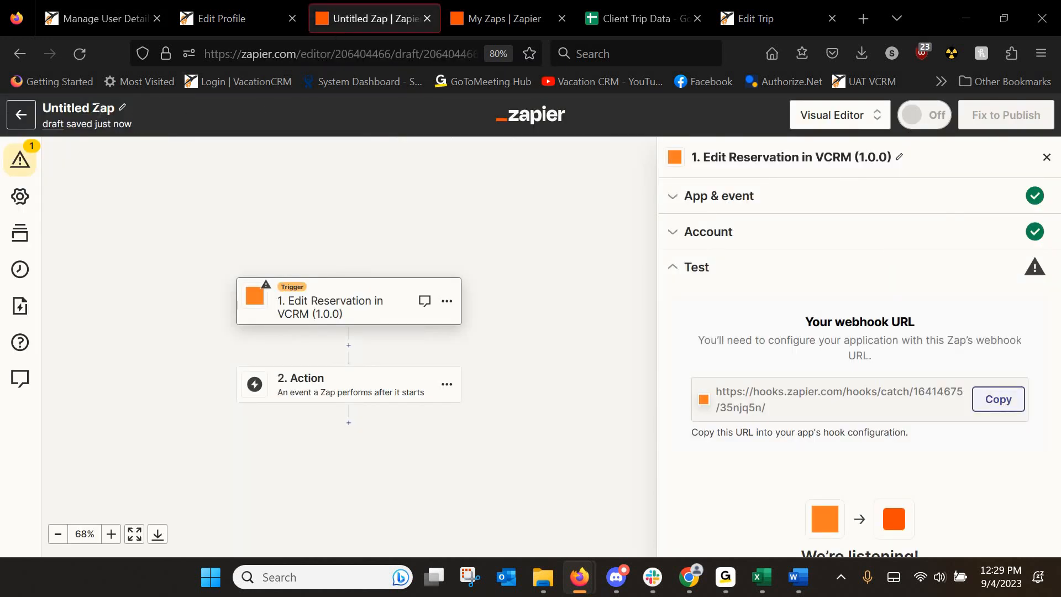
left_click(96, 107)
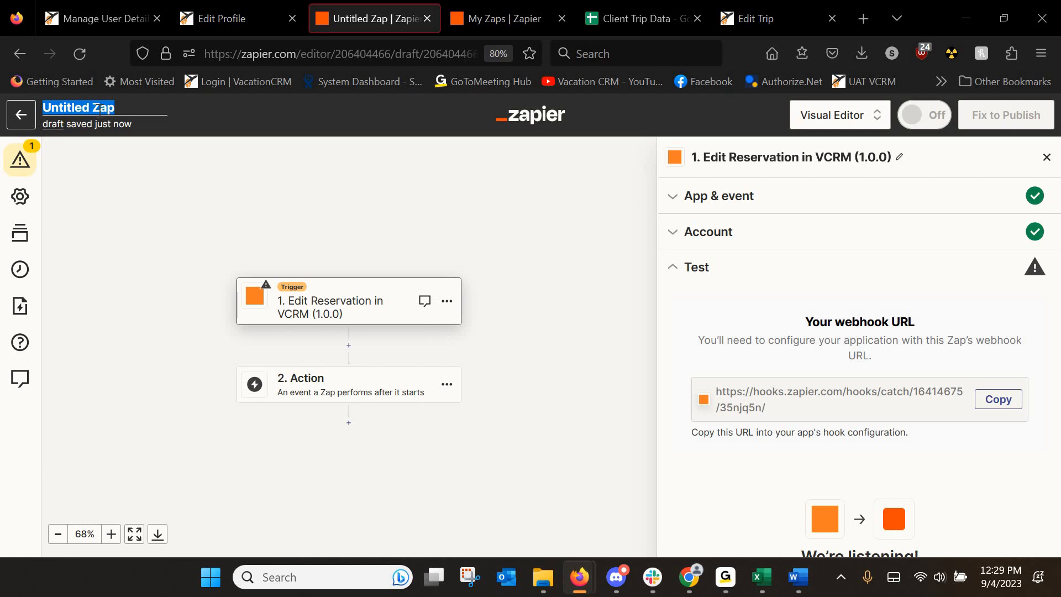
type("Client Trip Data")
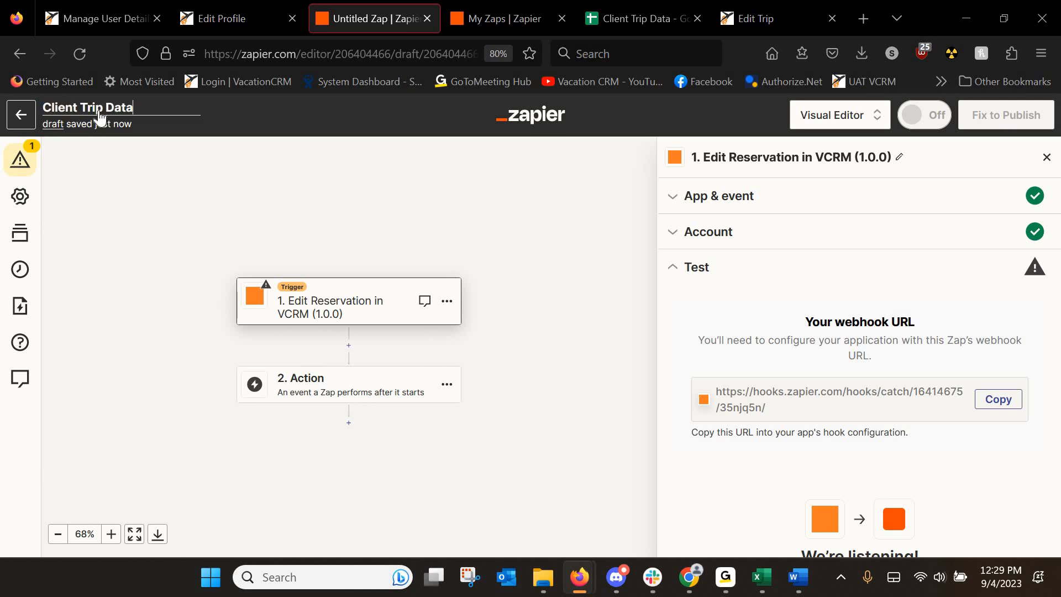
key("Return")
Test the trigger and continue with the Reservation A sample record.
scroll(900, 370, "down", 3)
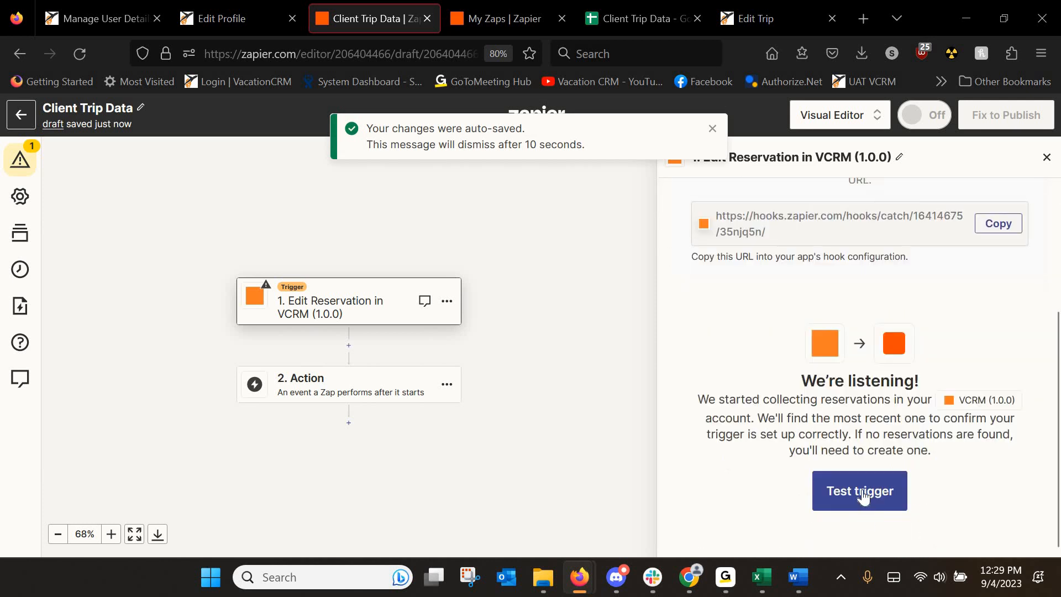
left_click(864, 496)
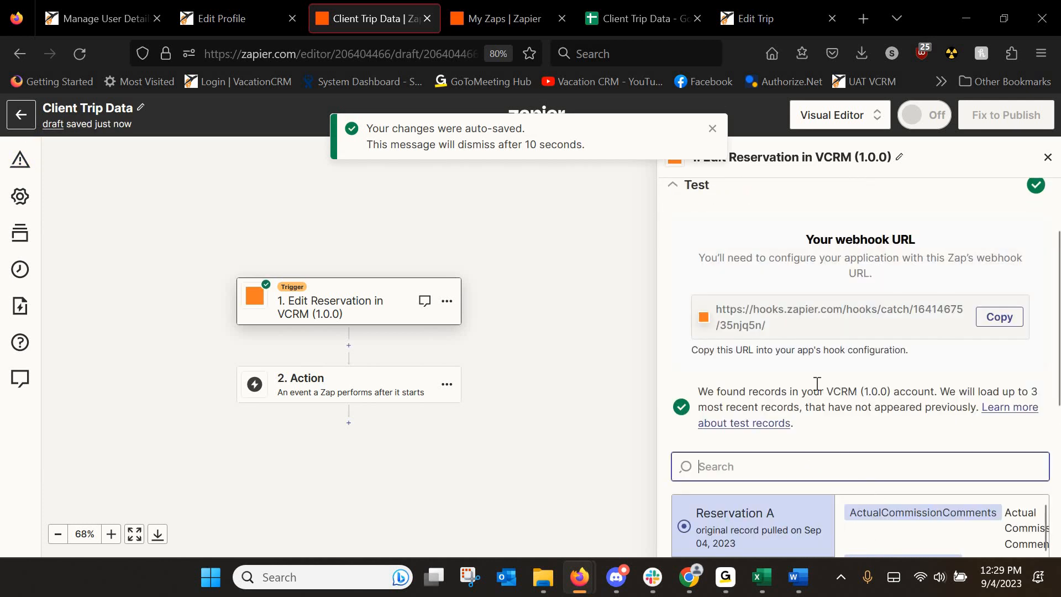
scroll(909, 376, "down", 2)
scroll(908, 377, "down", 4)
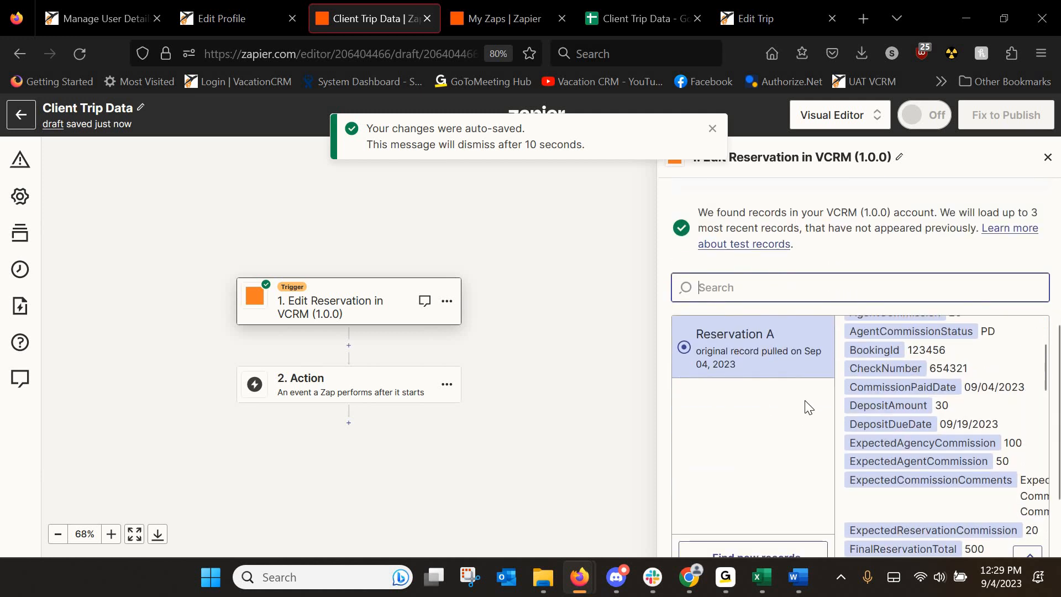
scroll(804, 400, "down", 3)
left_click(822, 534)
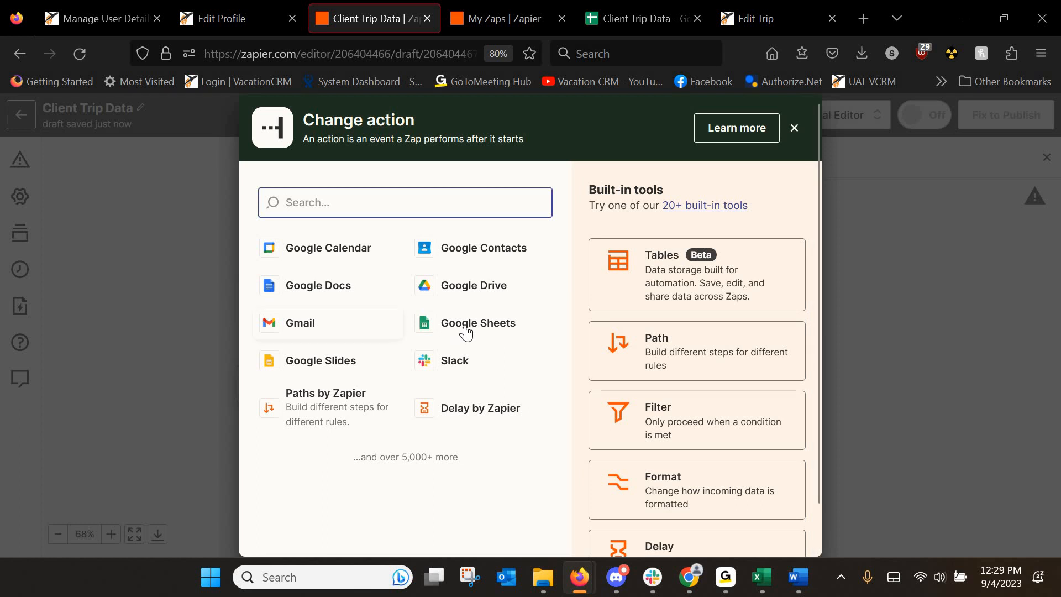
Set the action to Google Sheets Create Spreadsheet Row using the connected account.
left_click(464, 323)
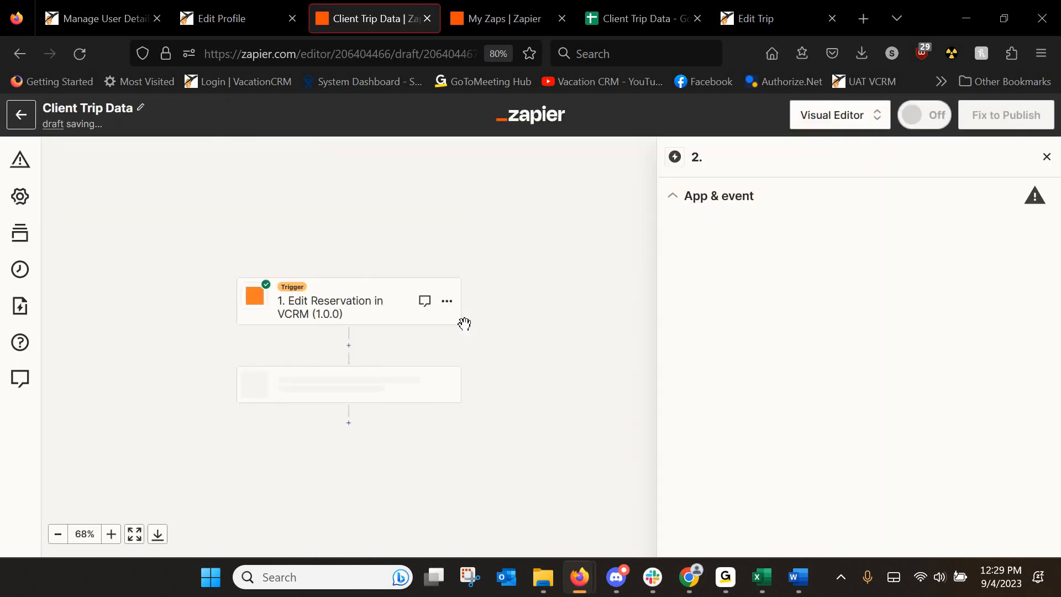
left_click(724, 311)
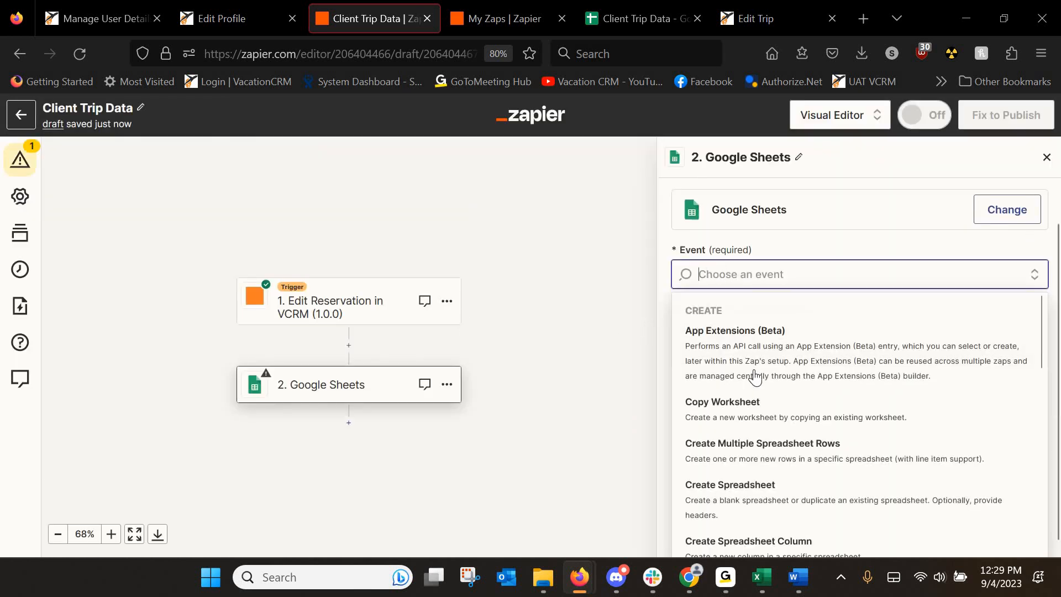
scroll(754, 387, "down", 5)
left_click(755, 405)
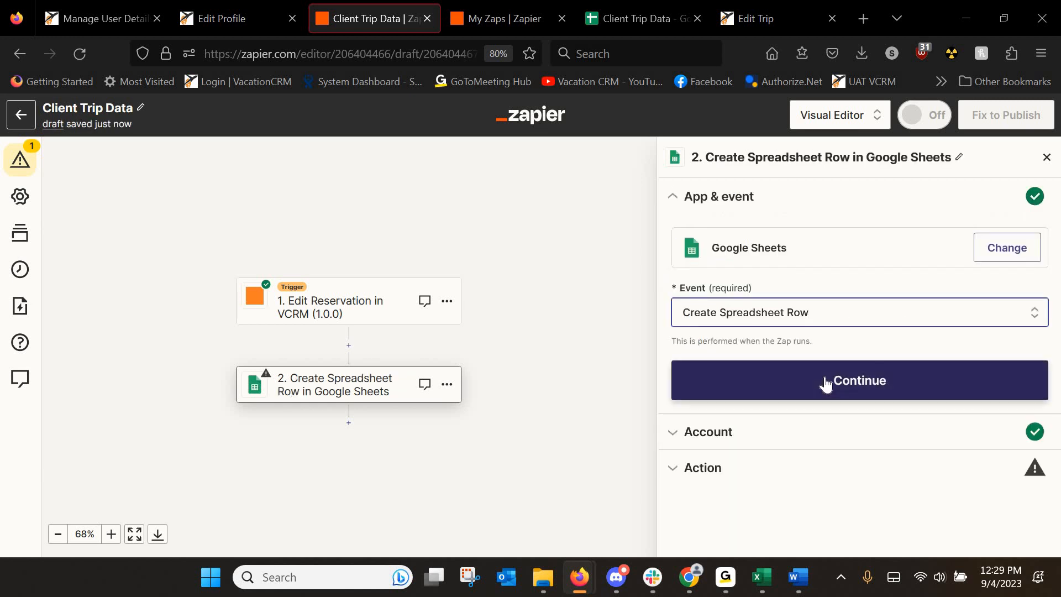
left_click(824, 378)
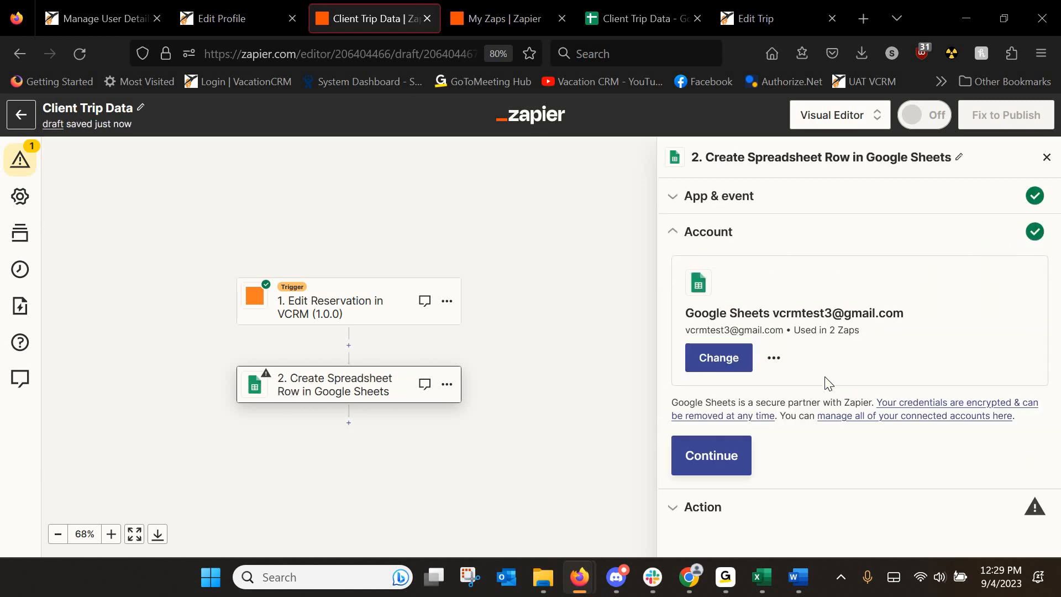
left_click(718, 455)
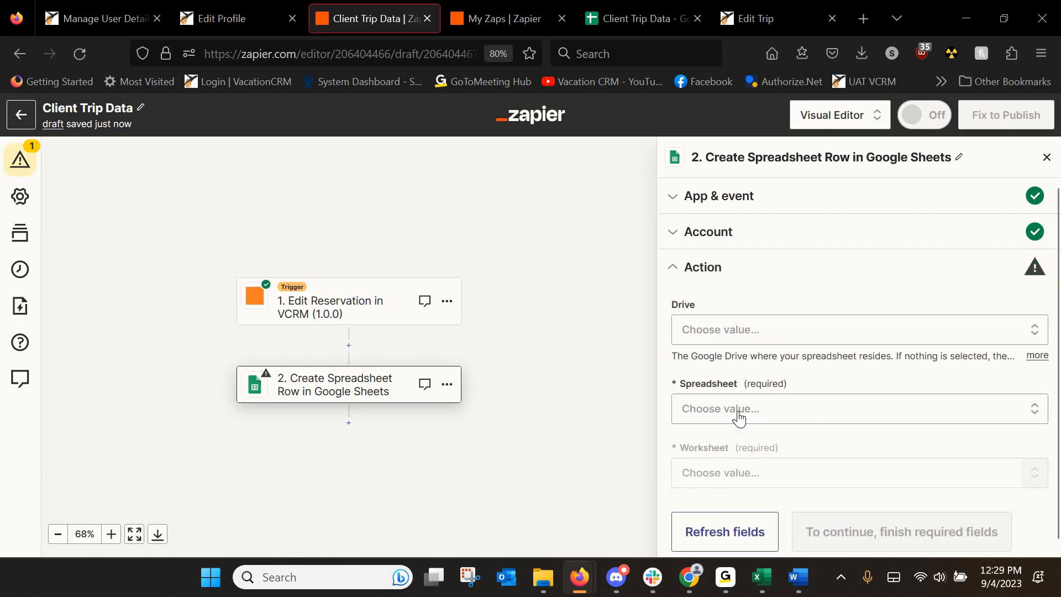
Target the Client Trip Data spreadsheet's Sheet1 worksheet.
left_click(739, 415)
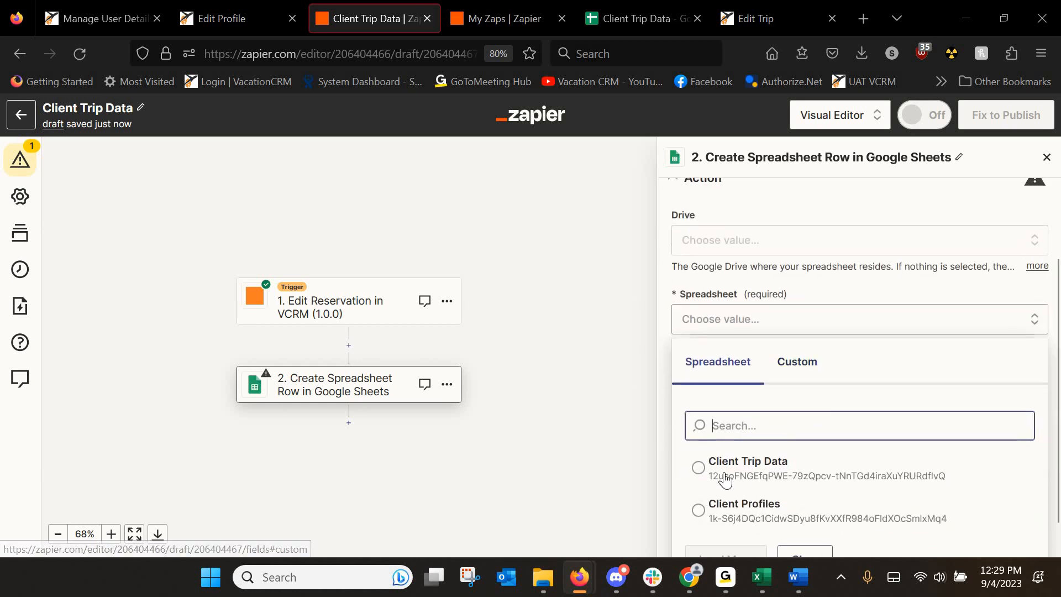
left_click(699, 439)
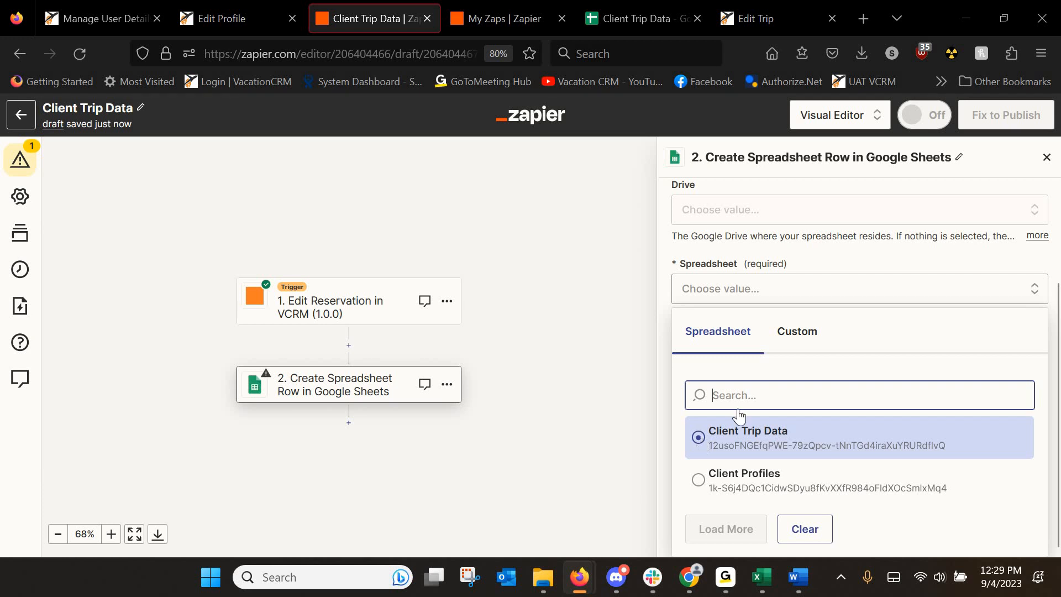
left_click(739, 452)
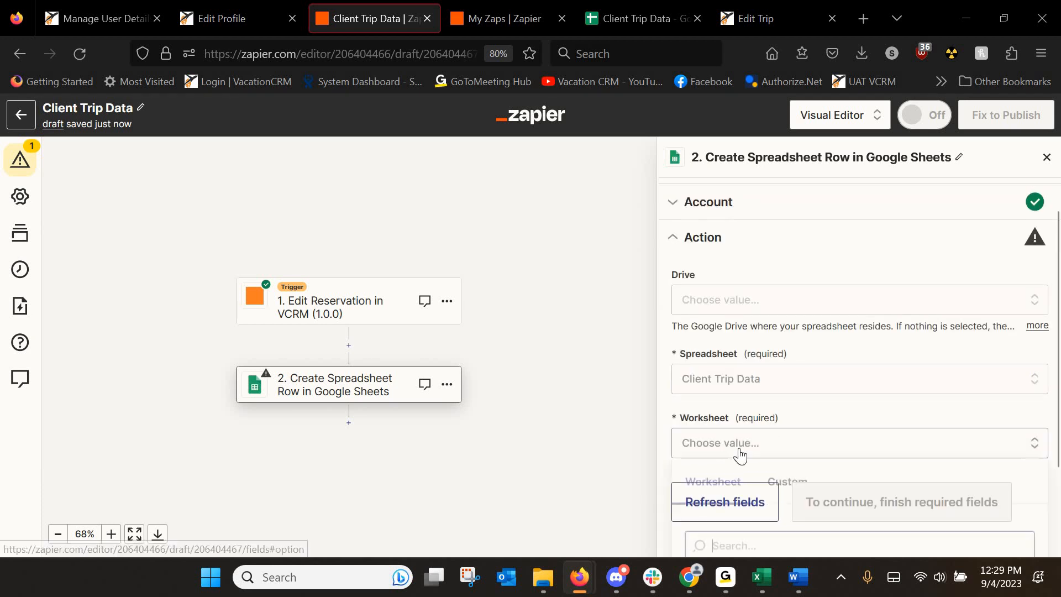
left_click(709, 500)
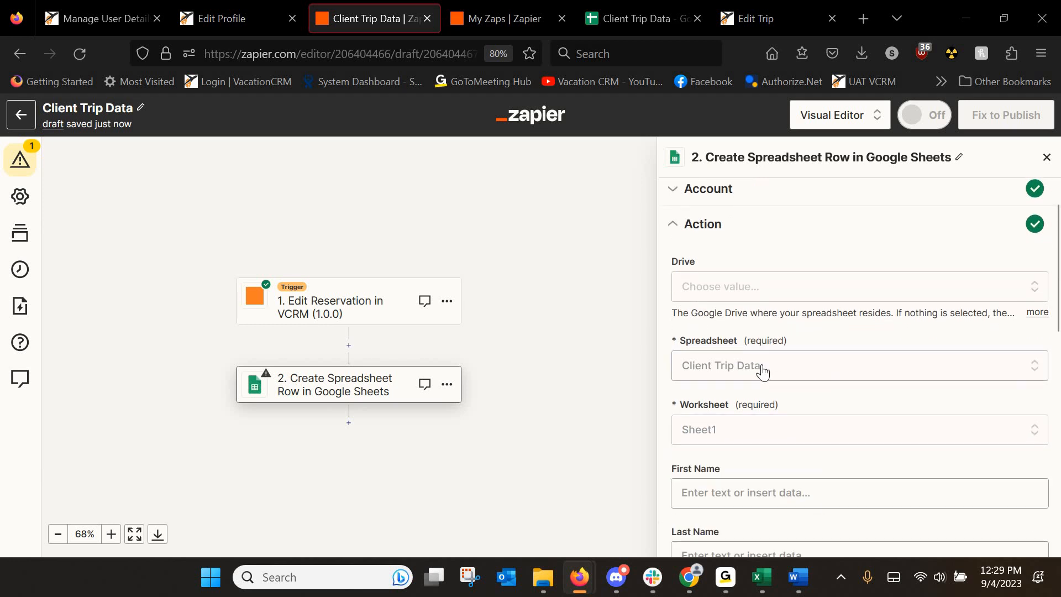
Map the sheet columns to trigger data, starting with First Name from the profile.
scroll(762, 365, "down", 3)
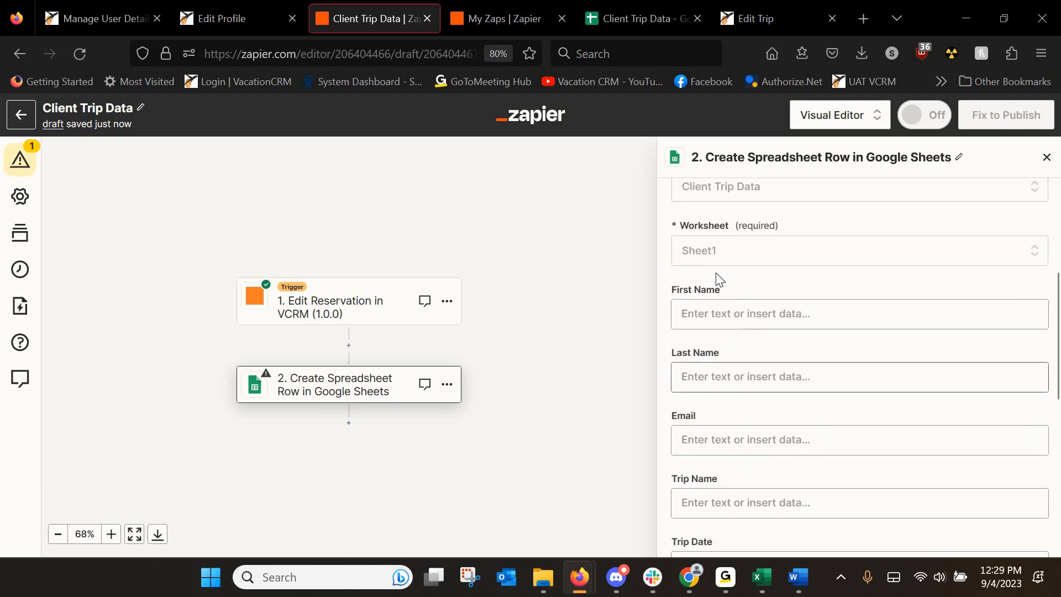
left_click(743, 310)
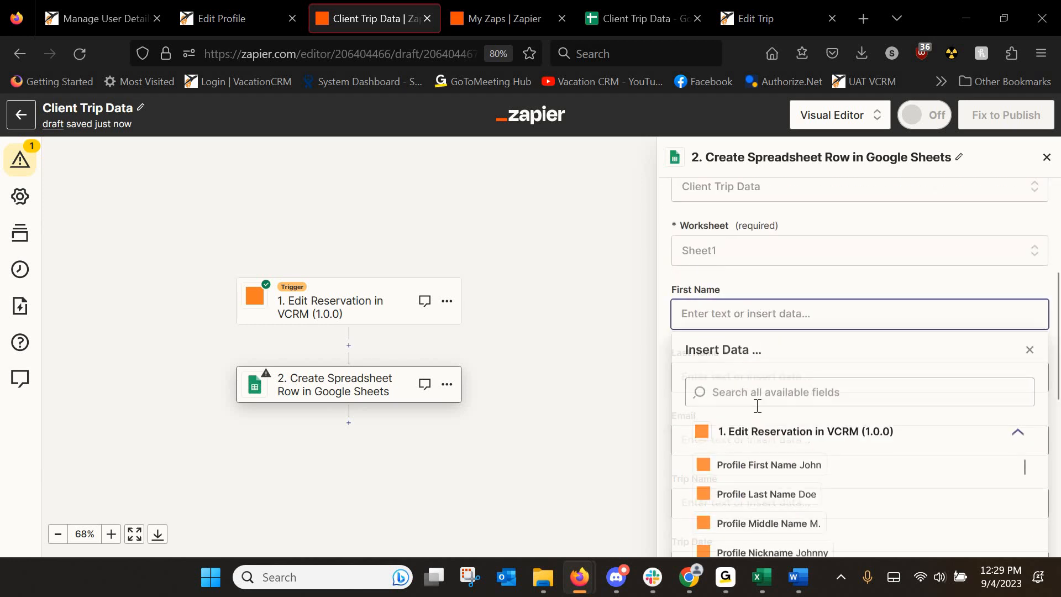
left_click(771, 466)
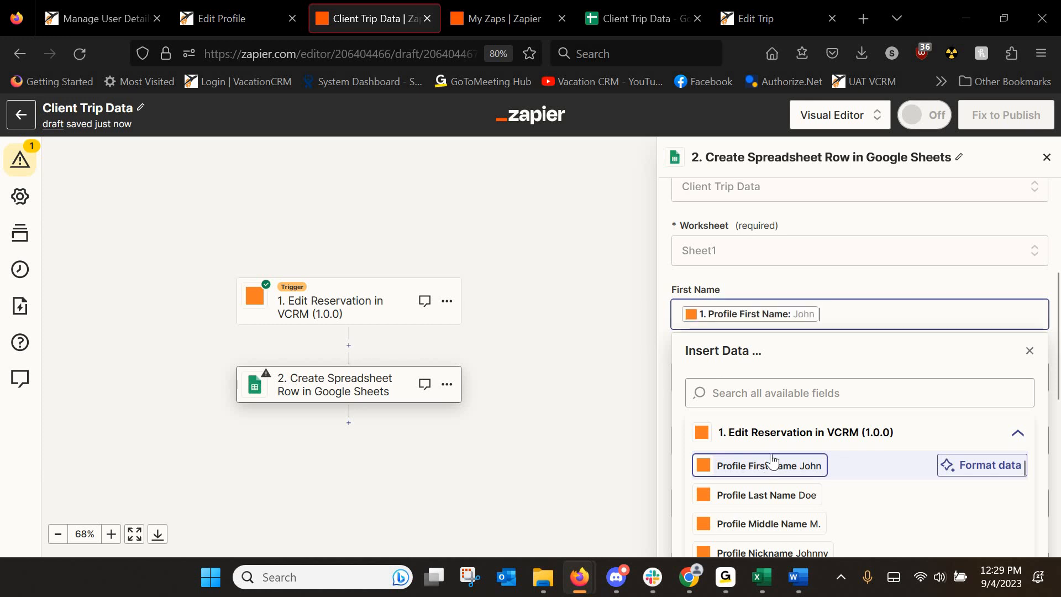
left_click(1030, 354)
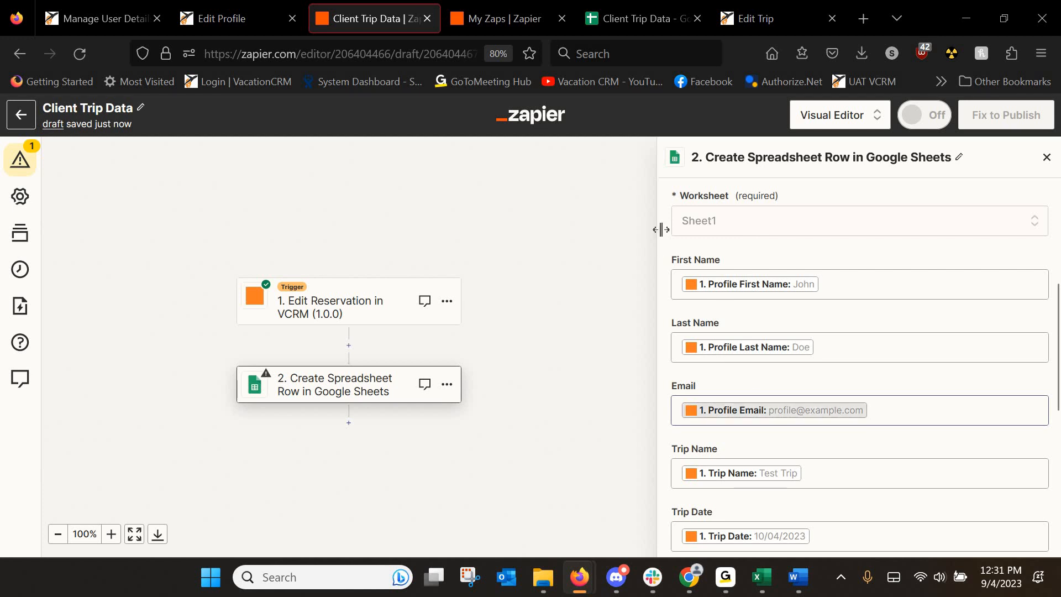
scroll(772, 282, "down", 2)
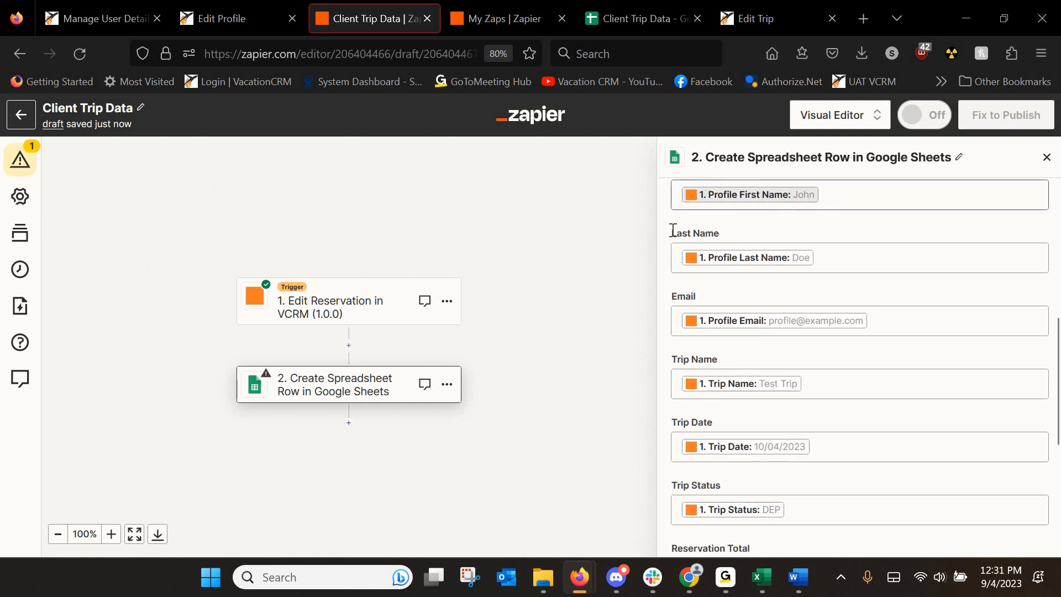
scroll(730, 237, "down", 2)
scroll(668, 239, "down", 1)
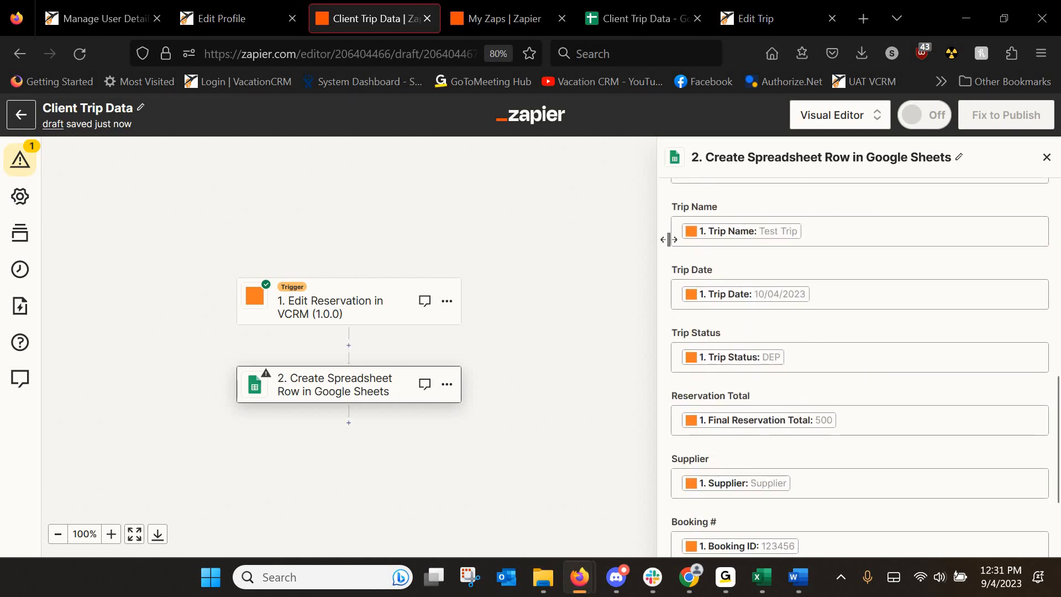
scroll(740, 260, "down", 3)
left_click(825, 489)
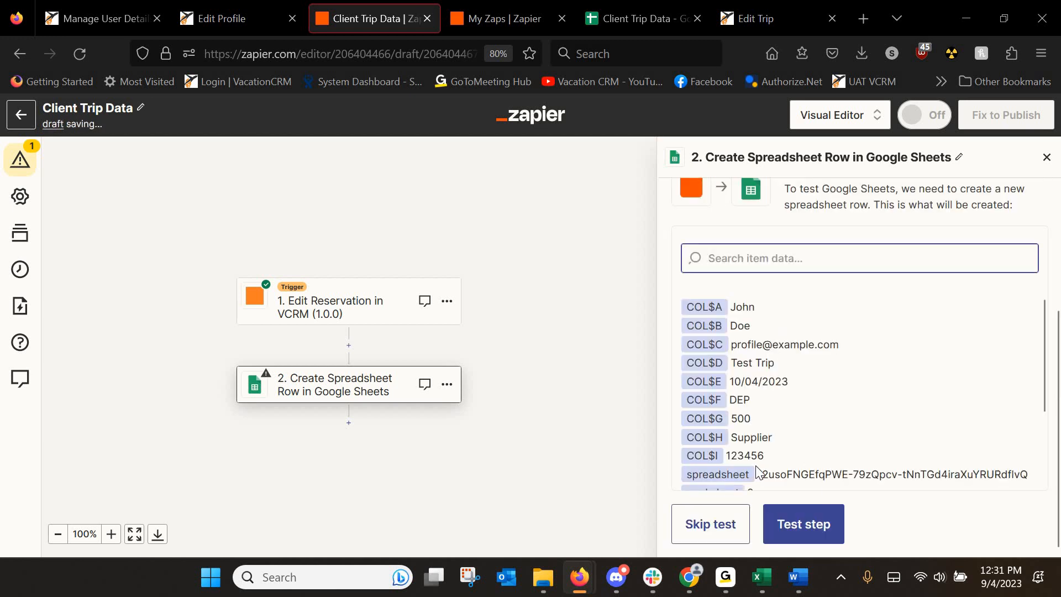
Send a test row and view it in the Client Trip Data spreadsheet.
left_click(631, 17)
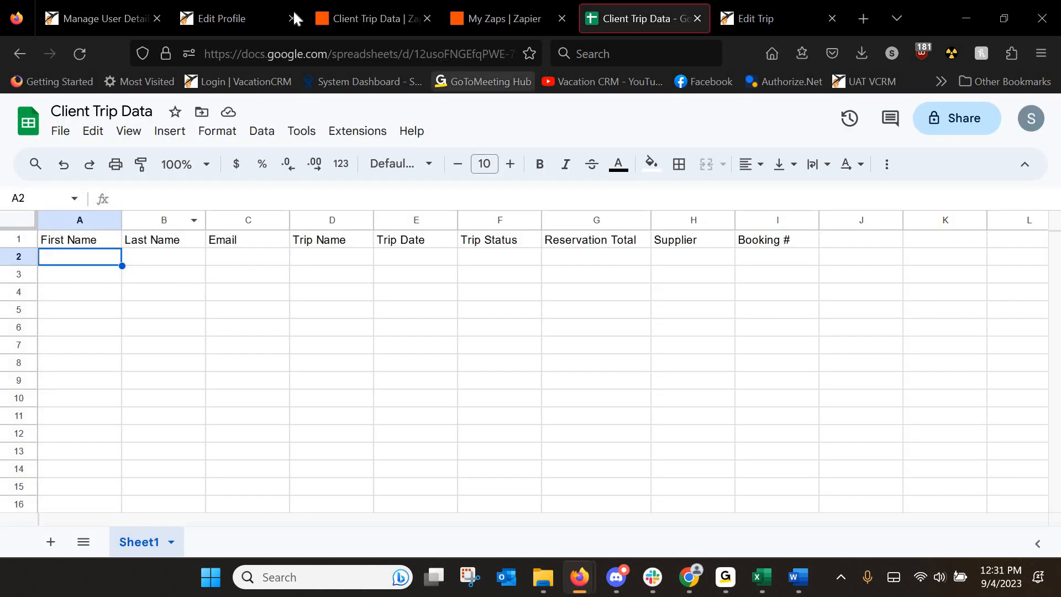
left_click(327, 12)
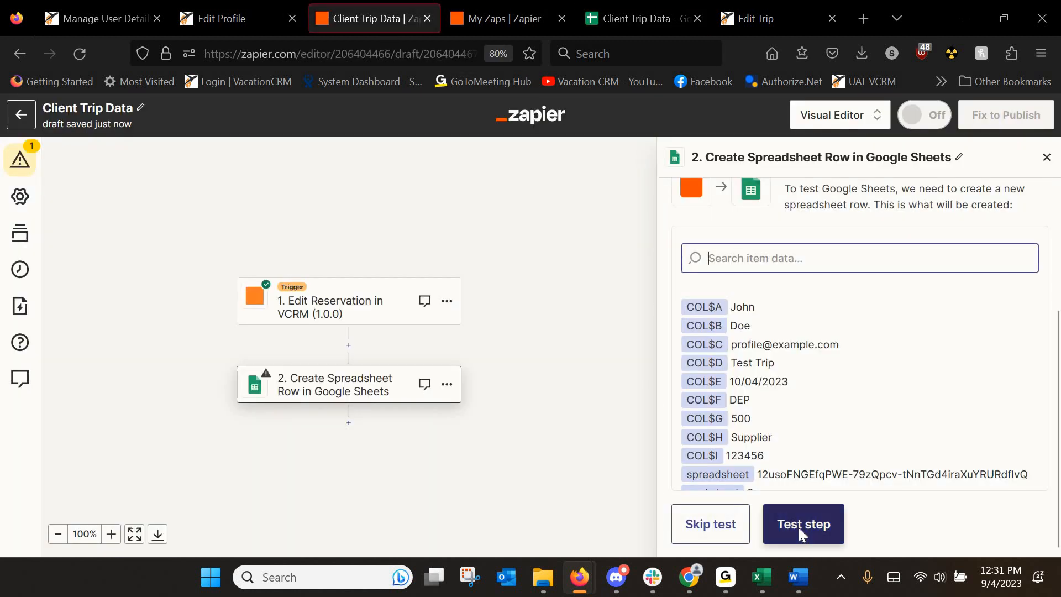
left_click(799, 532)
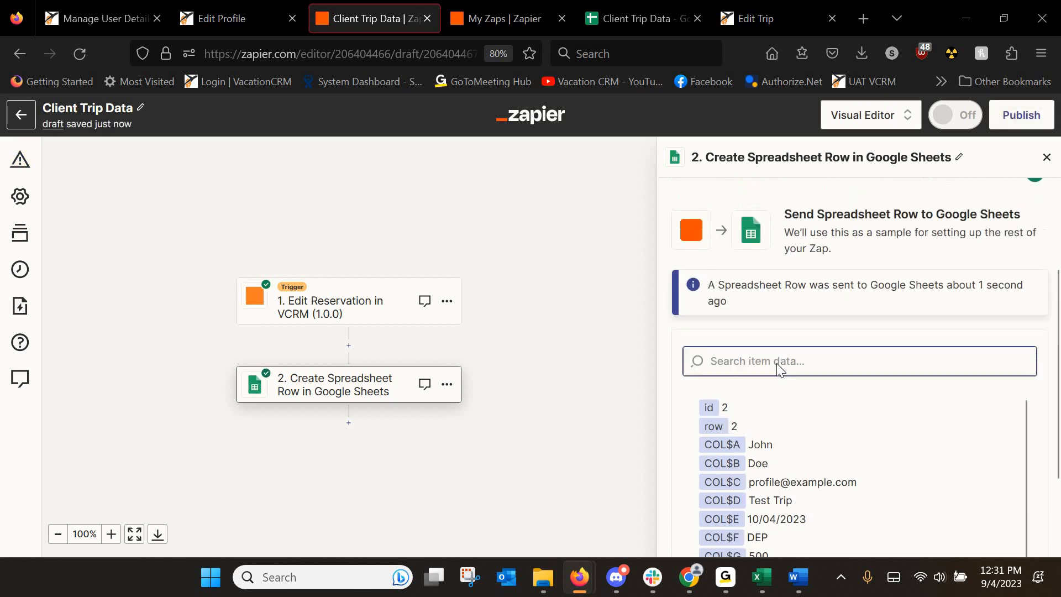
left_click(618, 18)
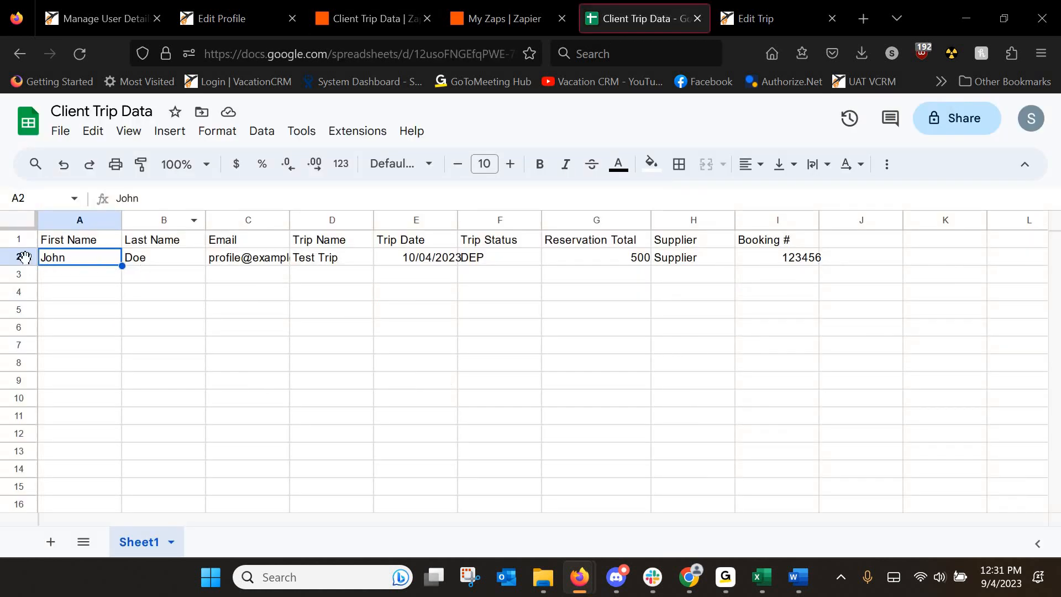
Delete test row 2 from Client Trip Data and go back to the Zap editor.
right_click(24, 257)
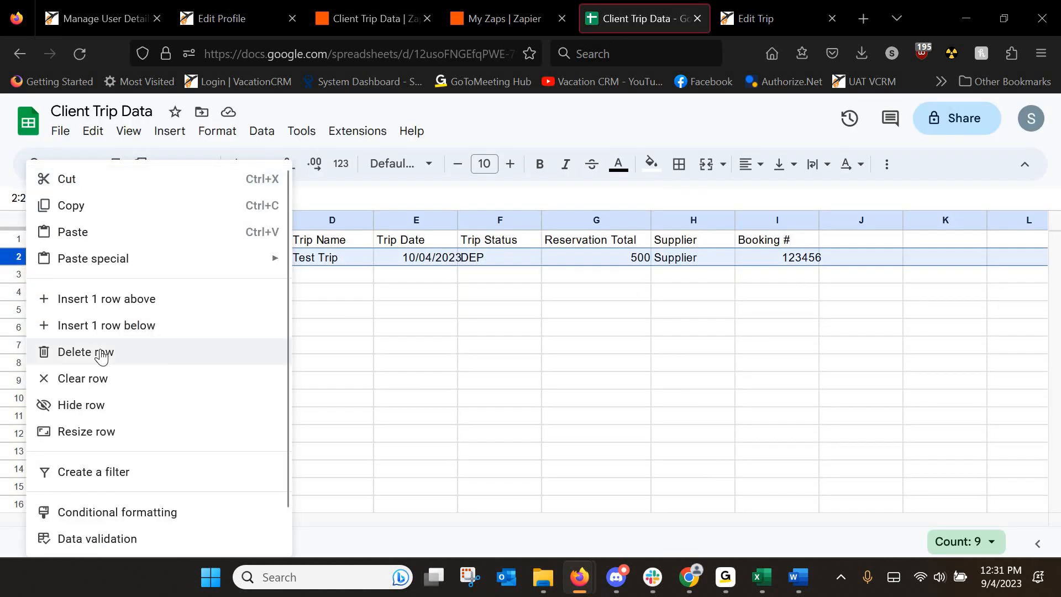
left_click(102, 340)
key("Down")
key("Down")
key("Down")
key("Down")
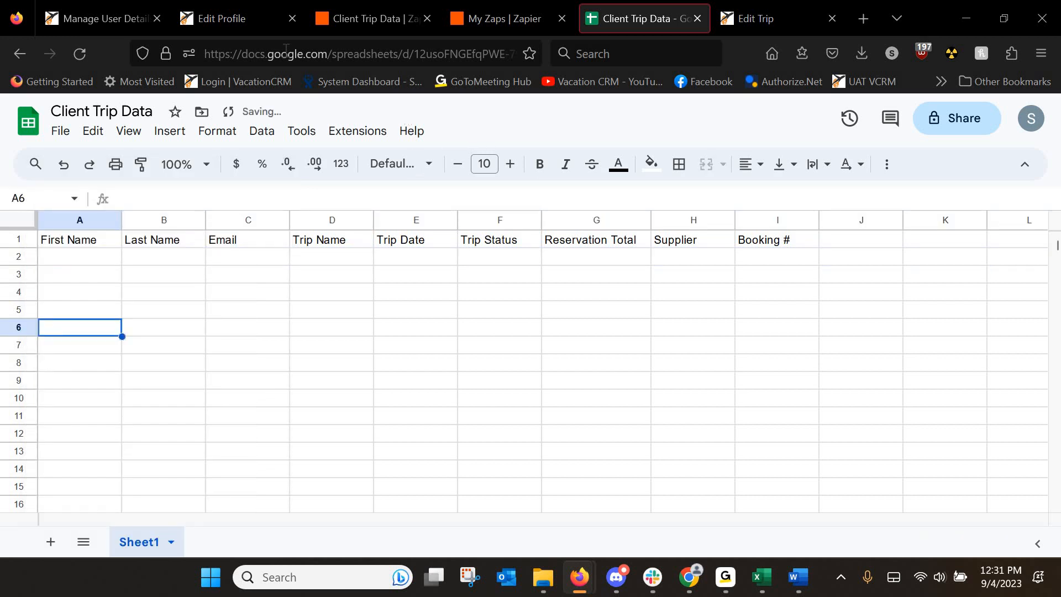
left_click(331, 19)
scroll(857, 407, "down", 3)
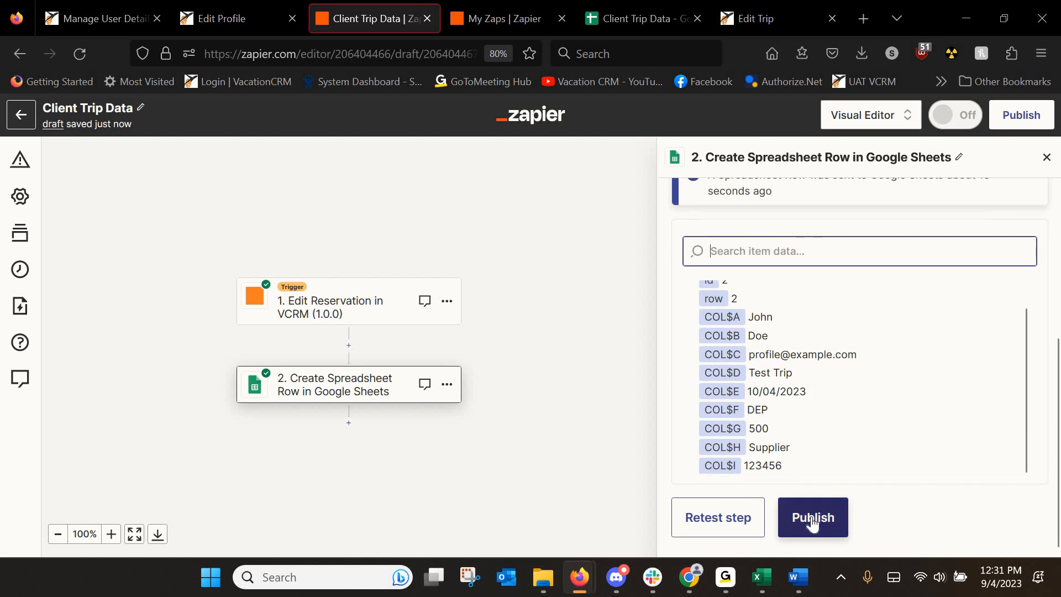
Publish the Client Trip Data Zap so it runs as version v1.
left_click(811, 516)
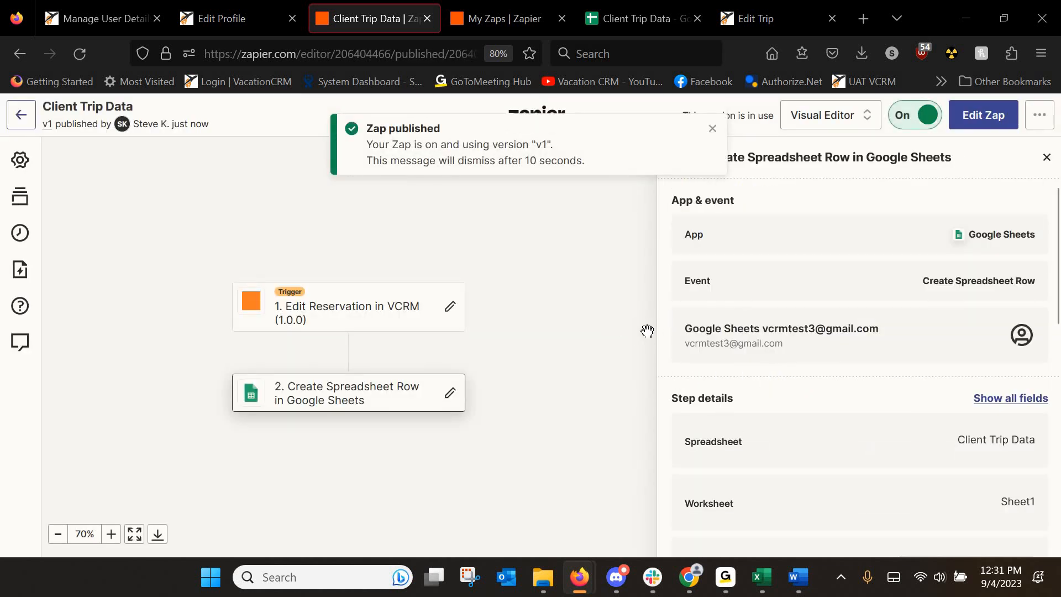
left_click(754, 17)
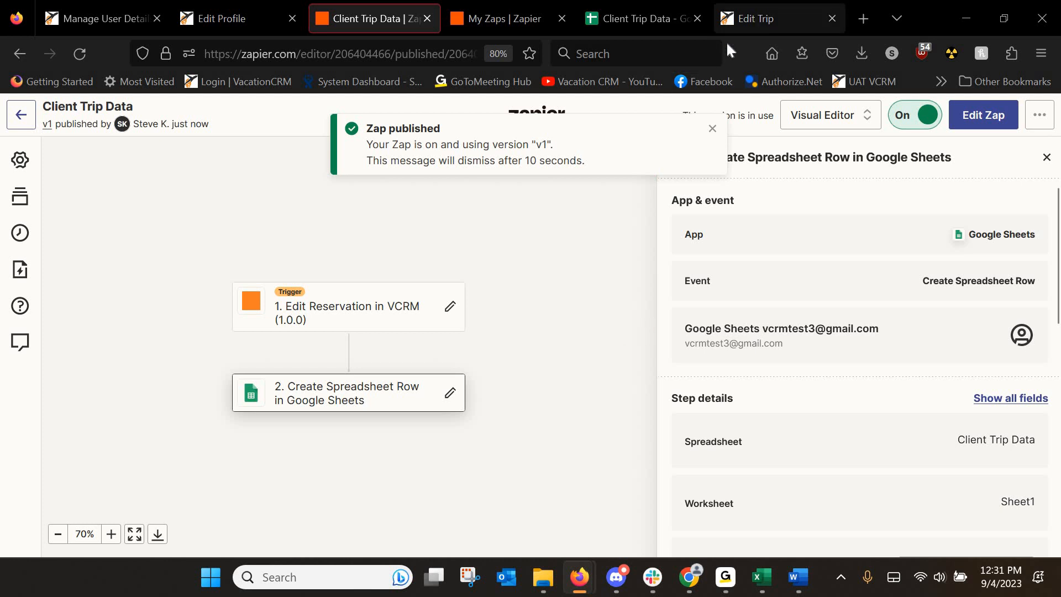
Create a Package reservation with supplier Travel Impressions and booking number TI442013.
scroll(525, 359, "down", 2)
scroll(494, 361, "down", 5)
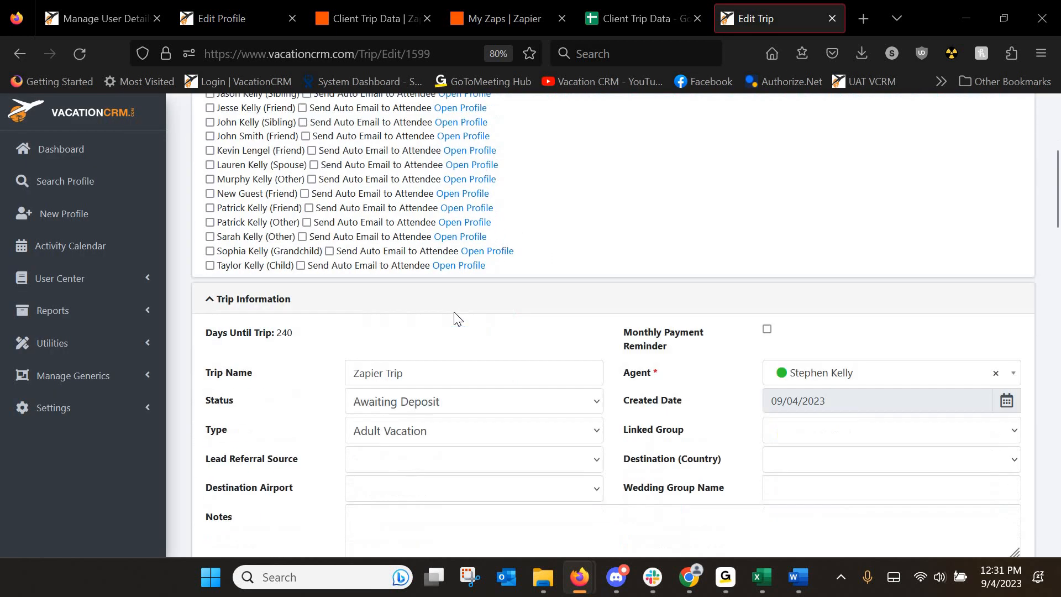
scroll(337, 200, "down", 10)
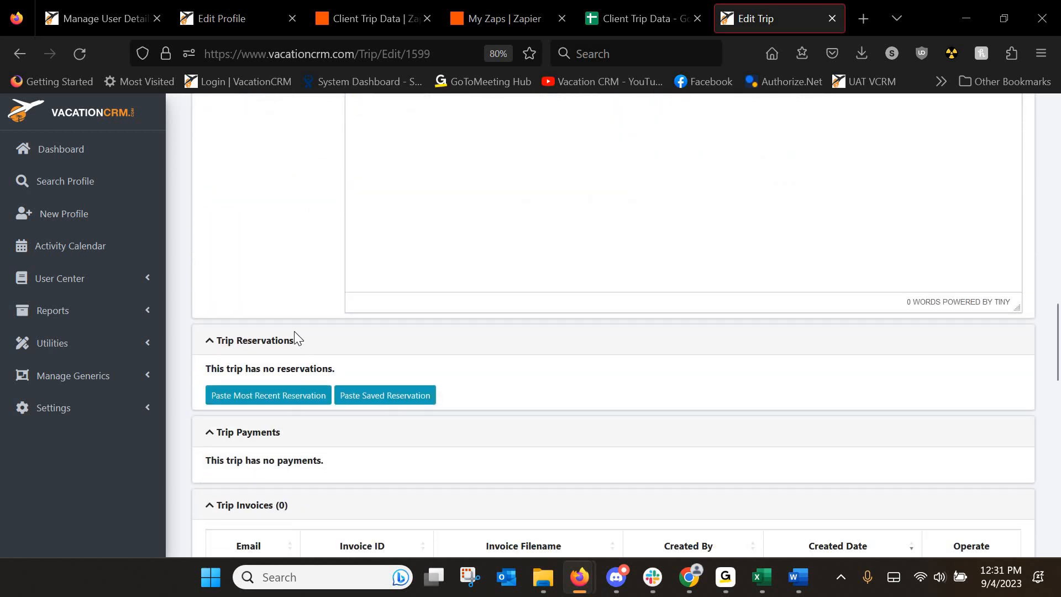
scroll(294, 334, "up", 15)
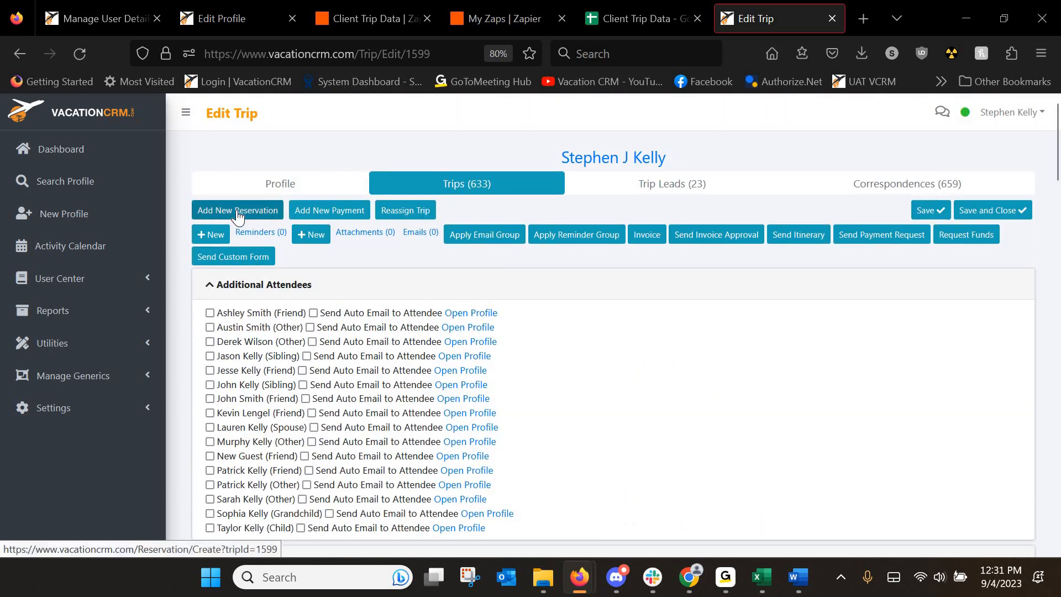
left_click(238, 214)
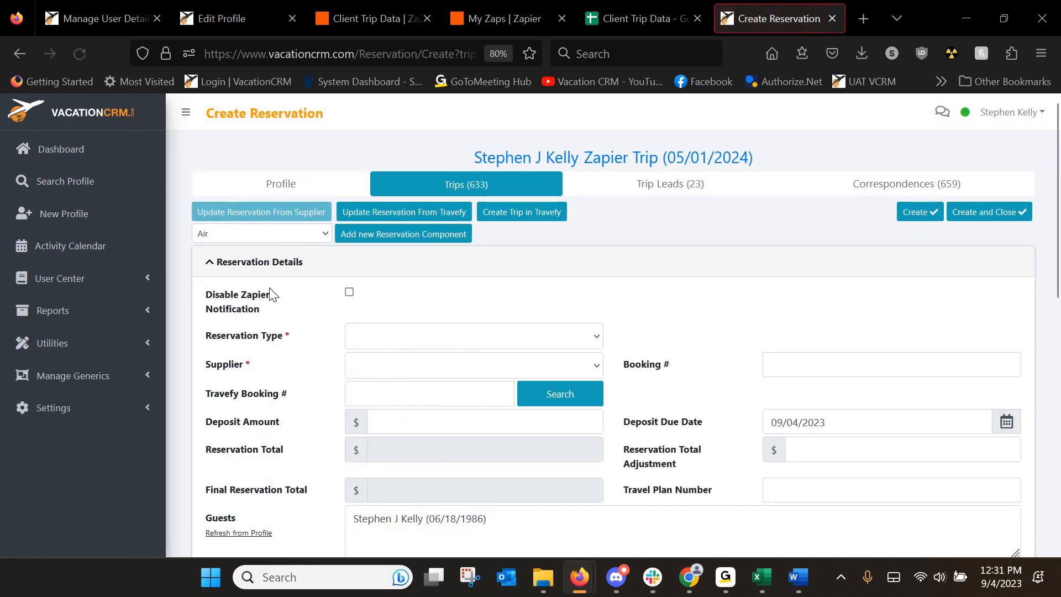
left_click(912, 213)
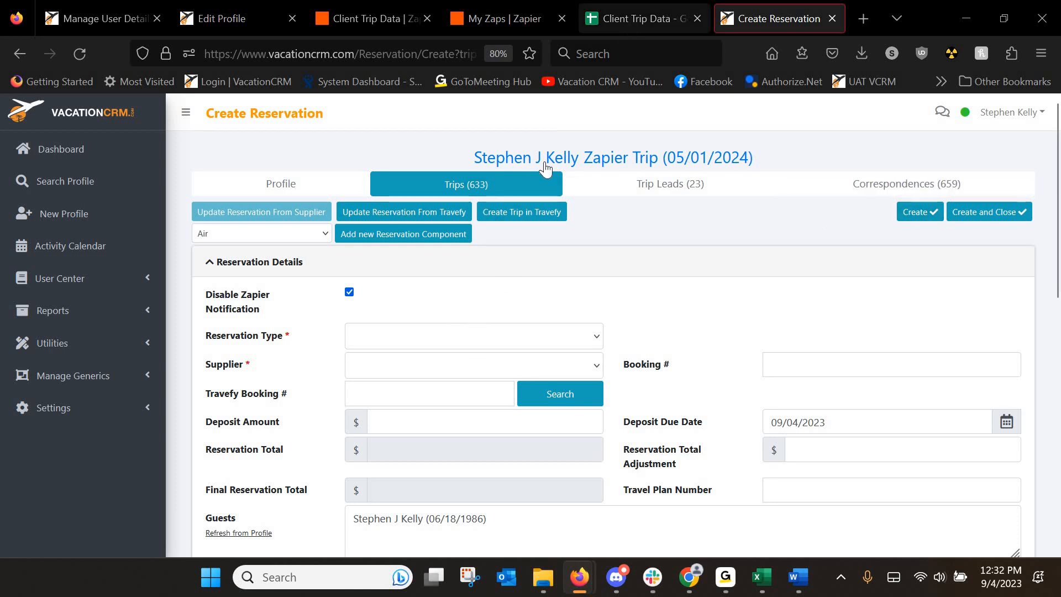
left_click(406, 337)
left_click(396, 280)
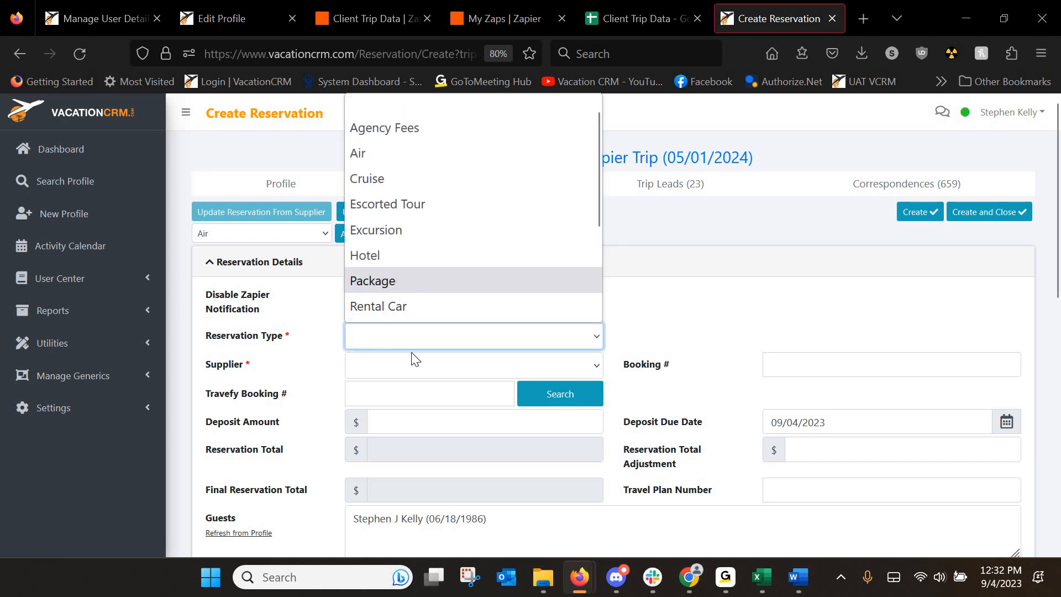
left_click(411, 366)
scroll(413, 288, "down", 10)
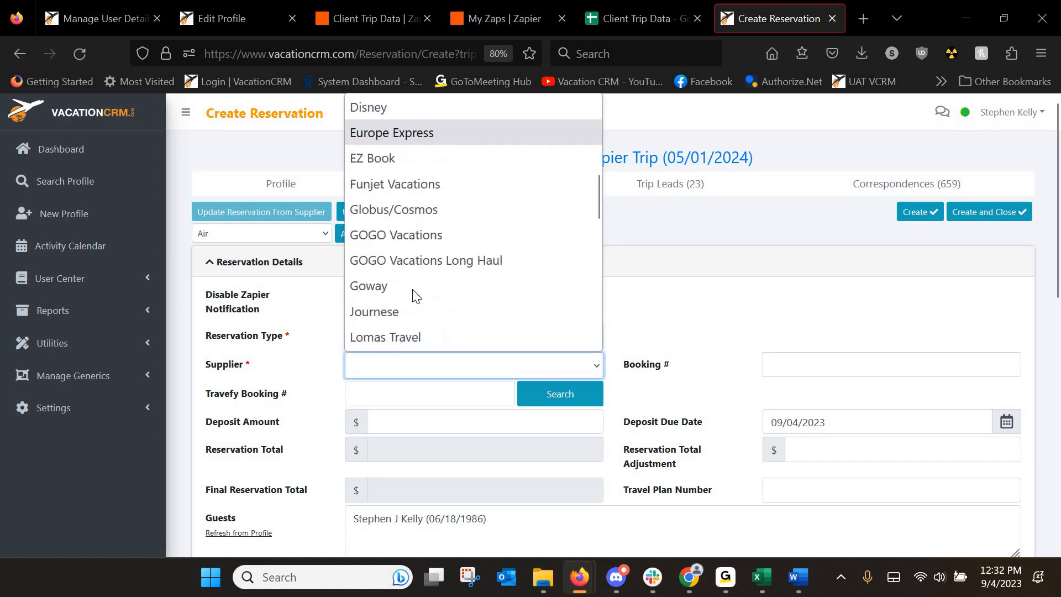
scroll(412, 292, "down", 3)
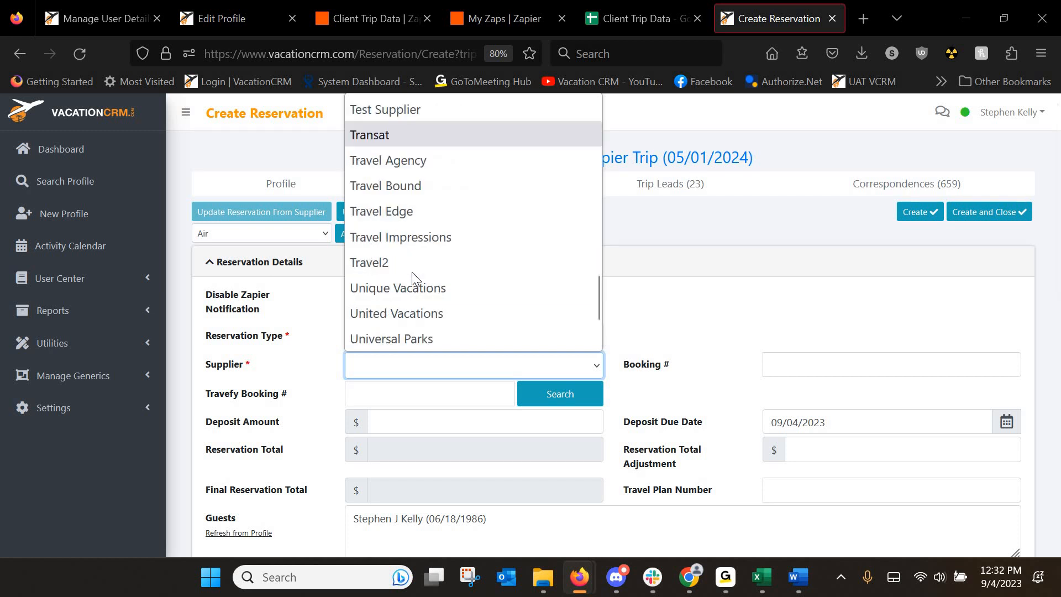
left_click(412, 237)
left_click(780, 366)
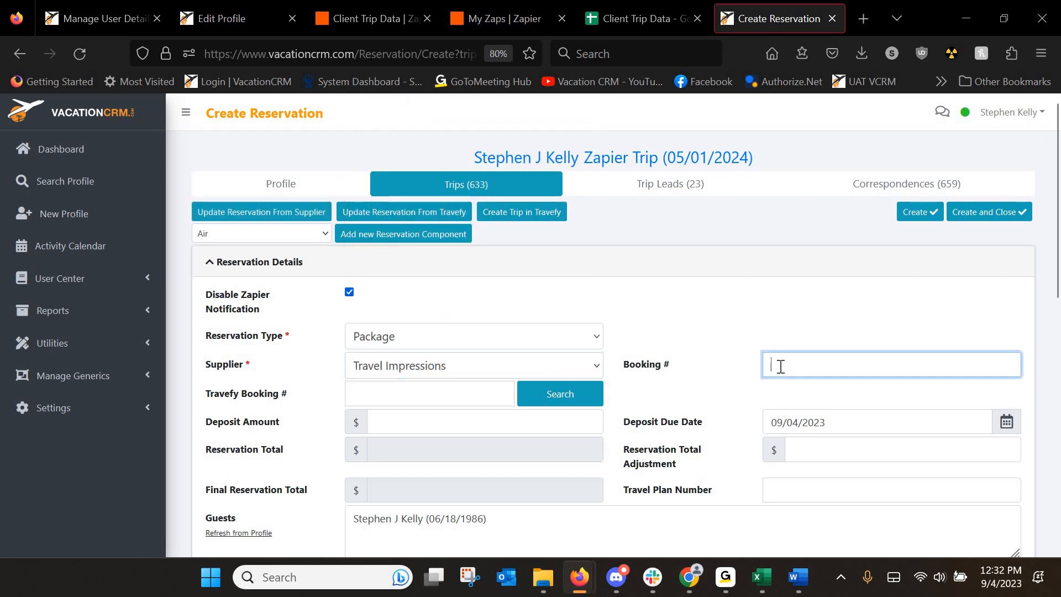
type("TI442013")
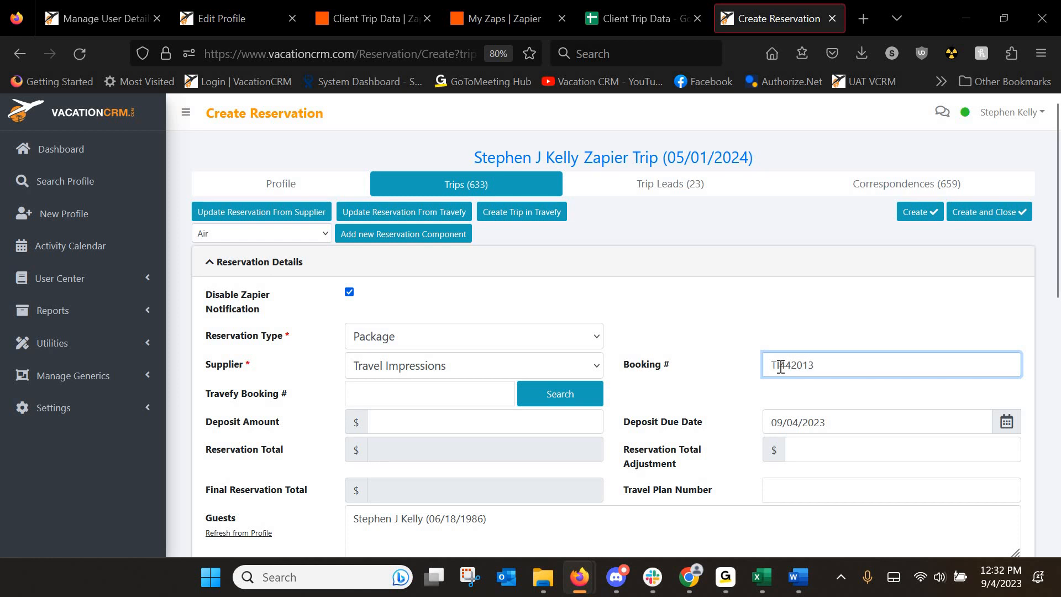
key("ctrl+a")
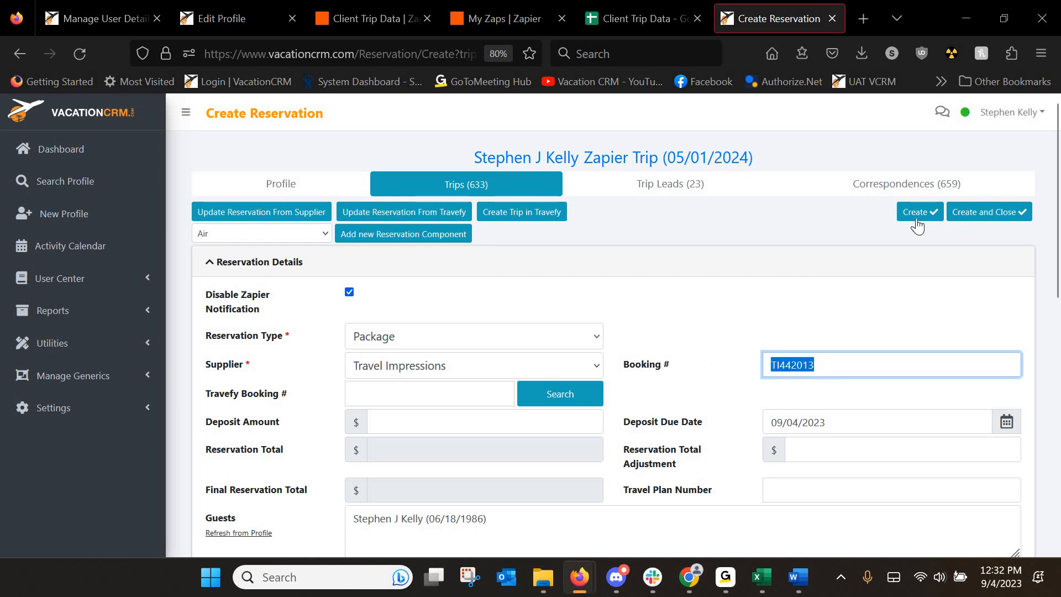
left_click(912, 212)
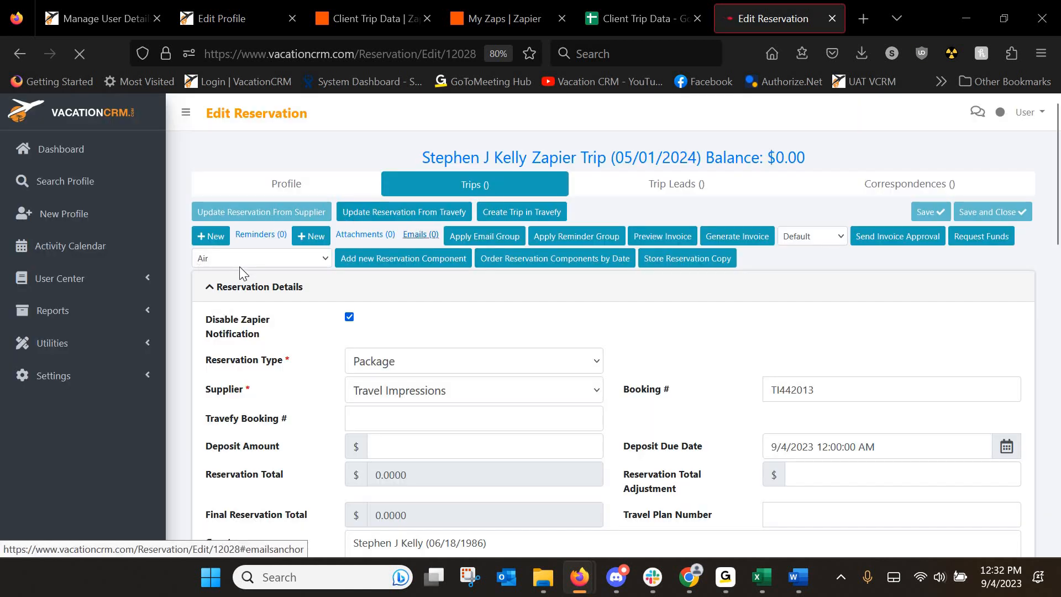
Add a Hotel component to the new reservation.
left_click(246, 261)
left_click(226, 374)
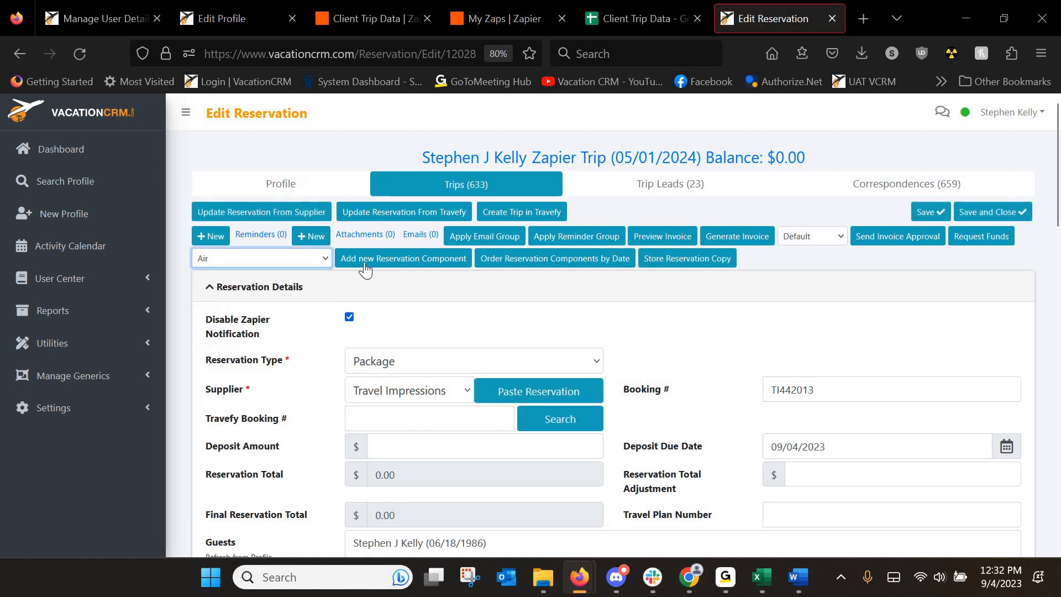
left_click(363, 261)
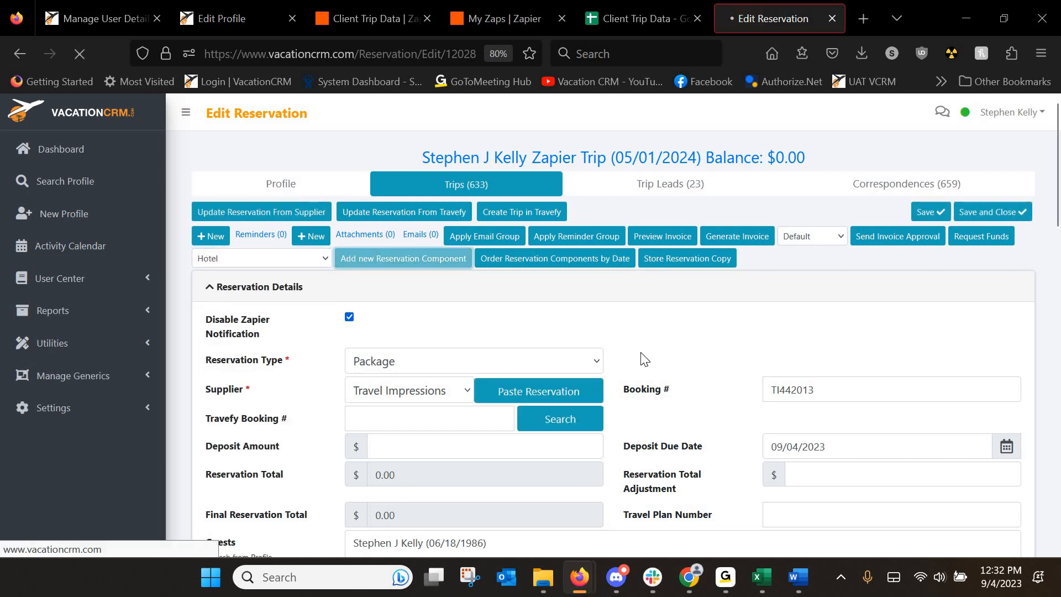
scroll(396, 353, "down", 5)
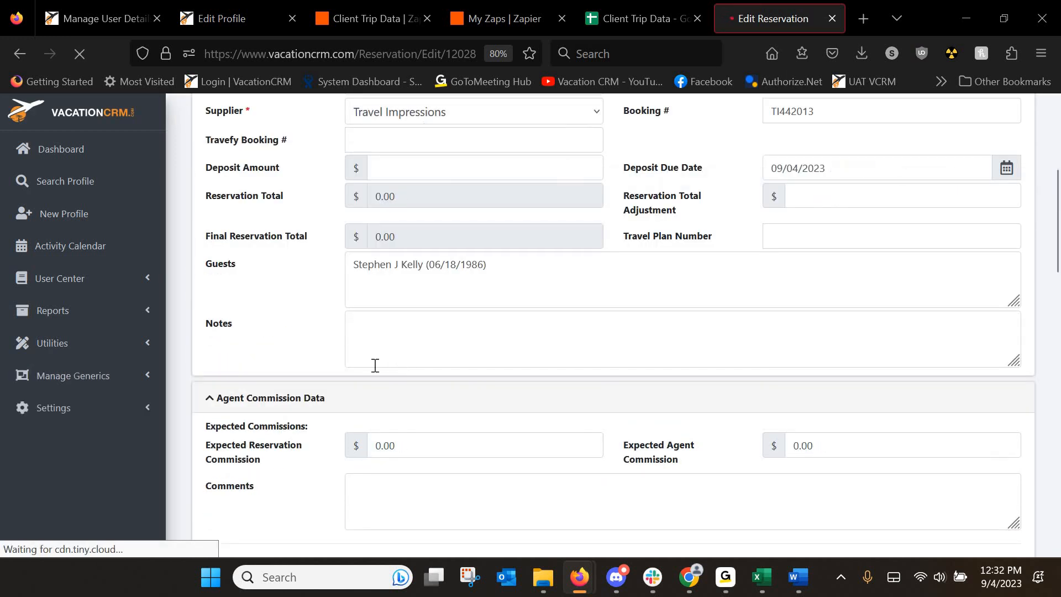
scroll(307, 366, "down", 10)
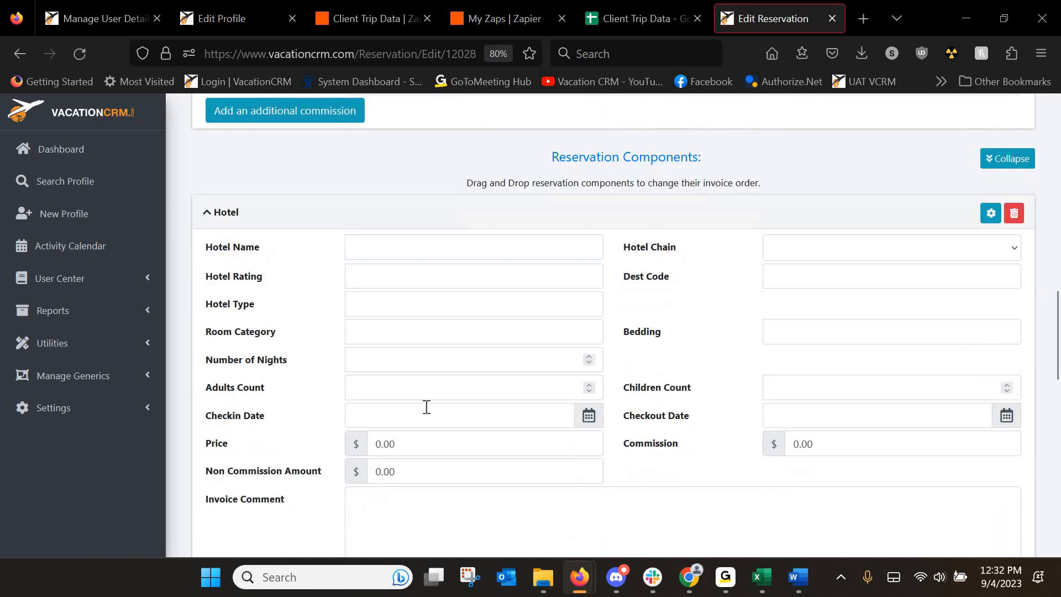
Set the hotel check-in to 05/01, 5 nights at 4500.00, and save the reservation.
left_click(397, 415)
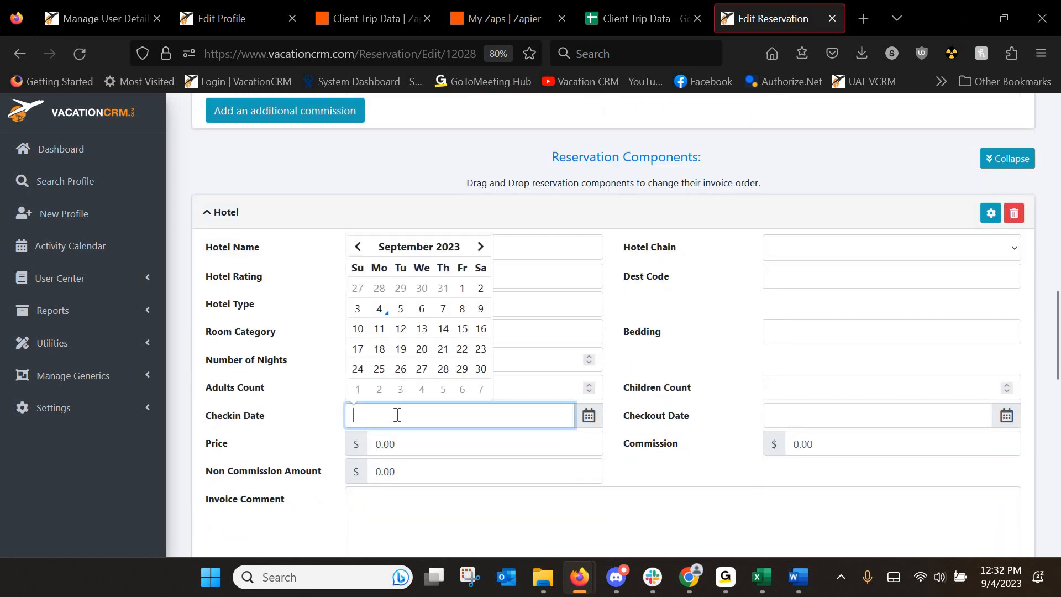
type("05/01/2024")
left_click(508, 365)
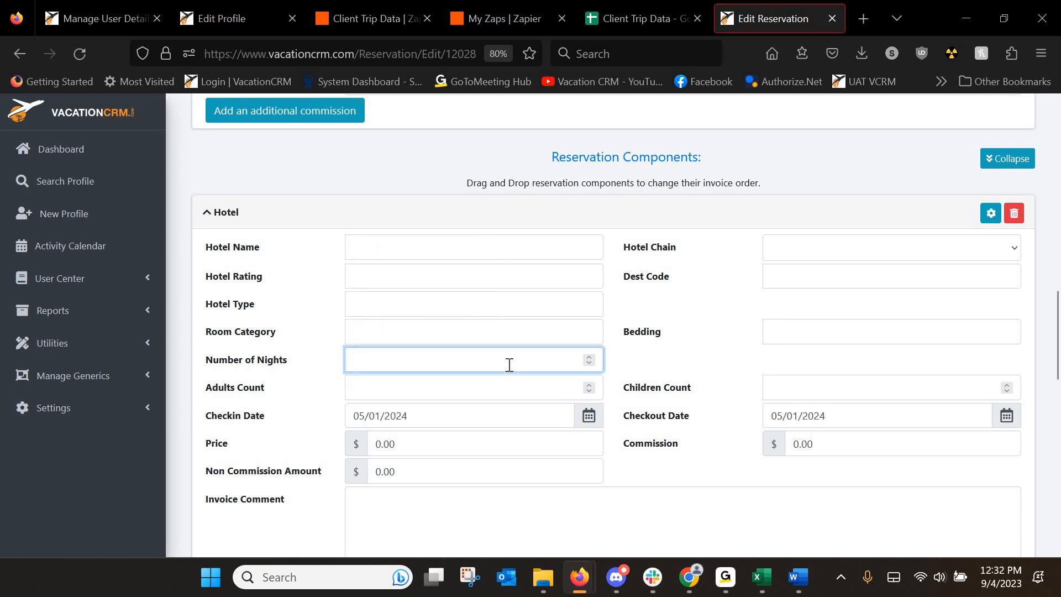
key("Tab")
key("Tab")
key("Tab")
key("Tab")
key("Tab")
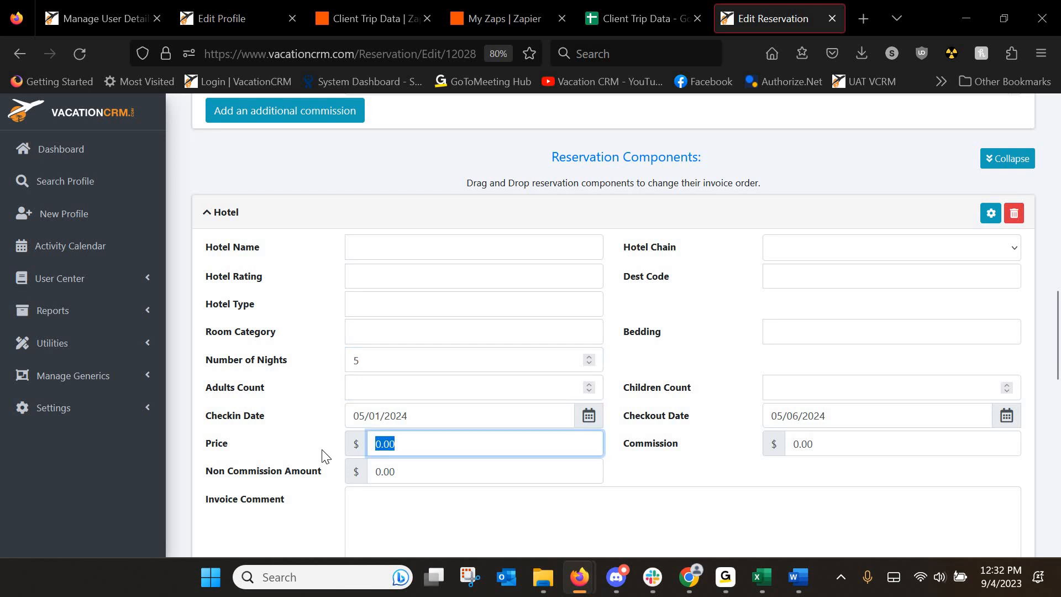
type("4500.00")
key("ctrl+a")
scroll(367, 386, "up", 12)
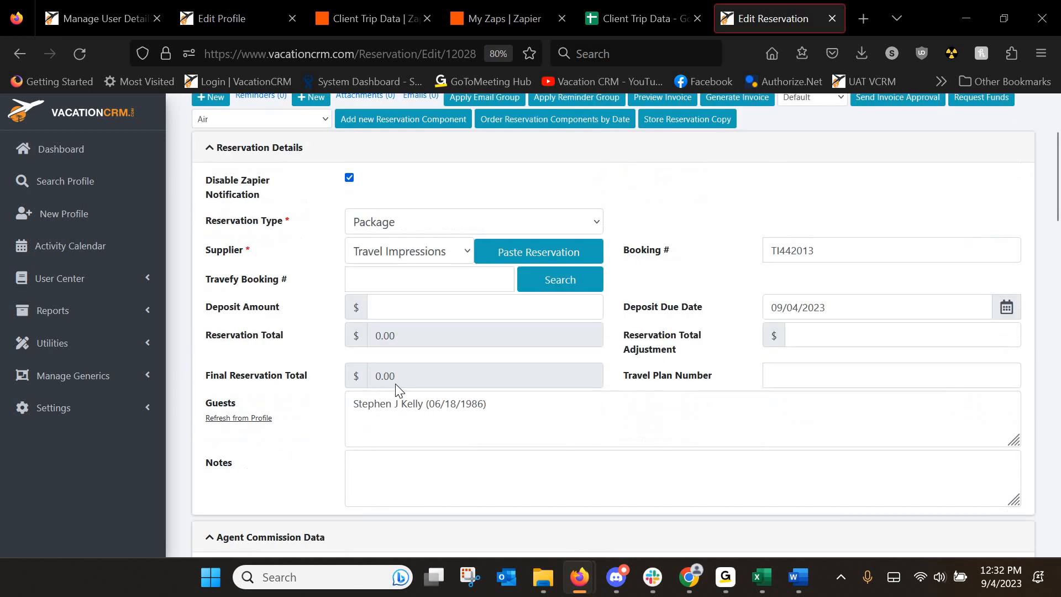
scroll(395, 379, "up", 3)
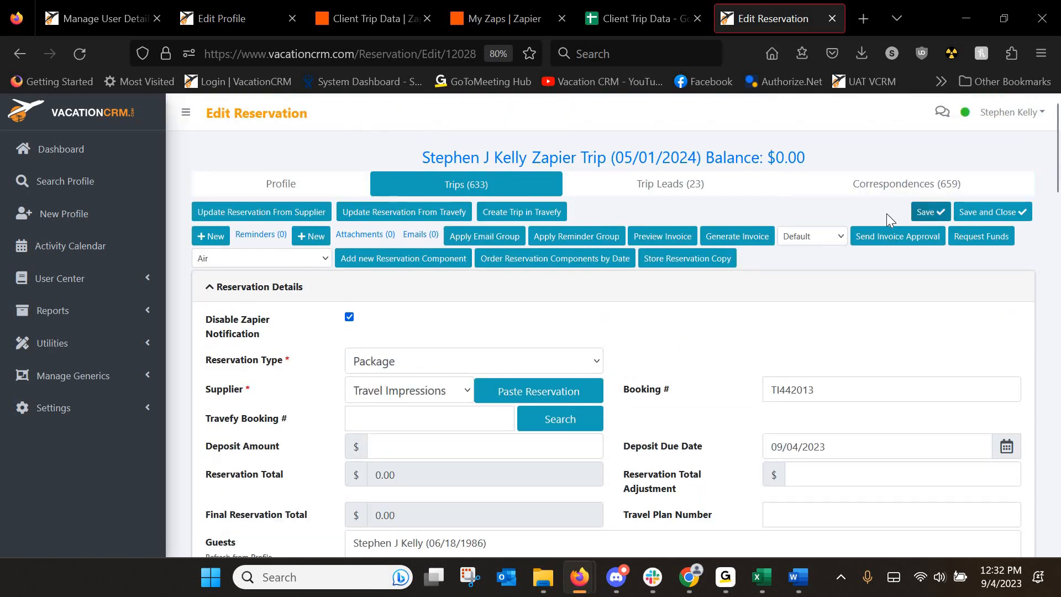
left_click(928, 212)
scroll(437, 433, "down", 2)
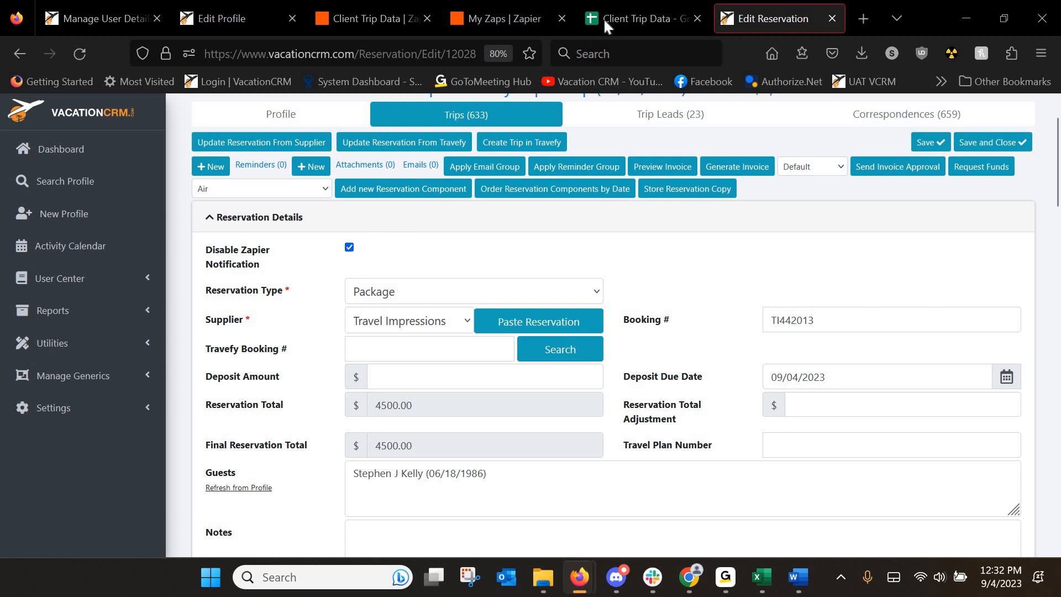
Enable Zapier notifications on the reservation and save it to fire the Zap.
left_click(635, 18)
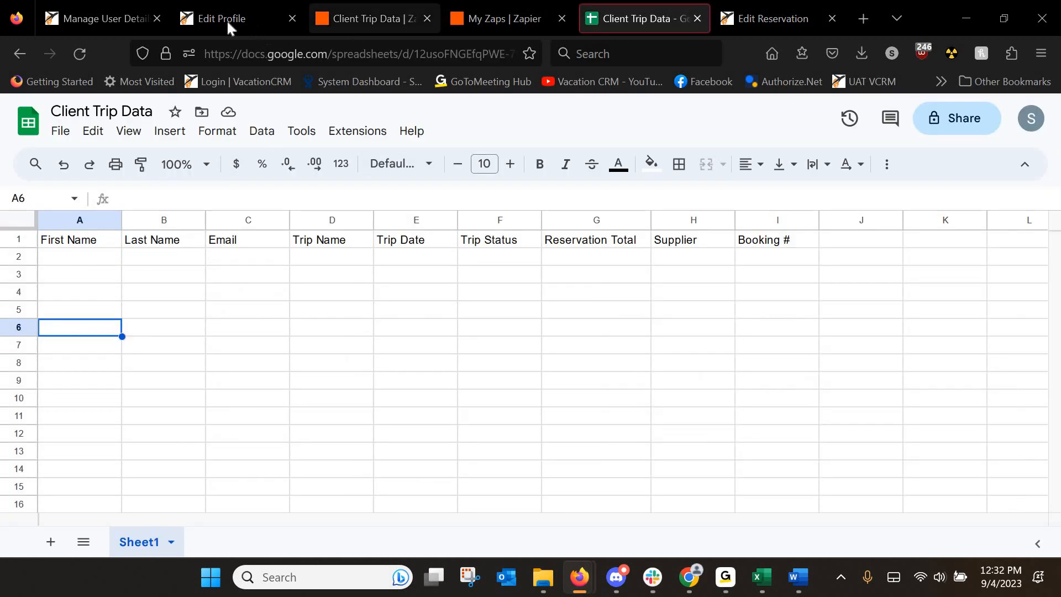
left_click(737, 22)
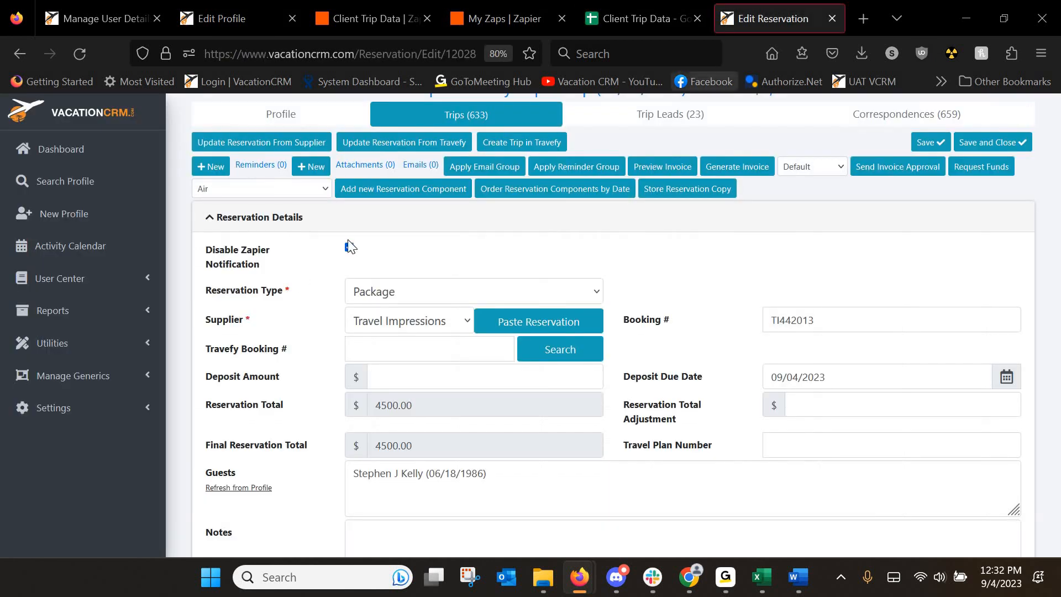
left_click(350, 248)
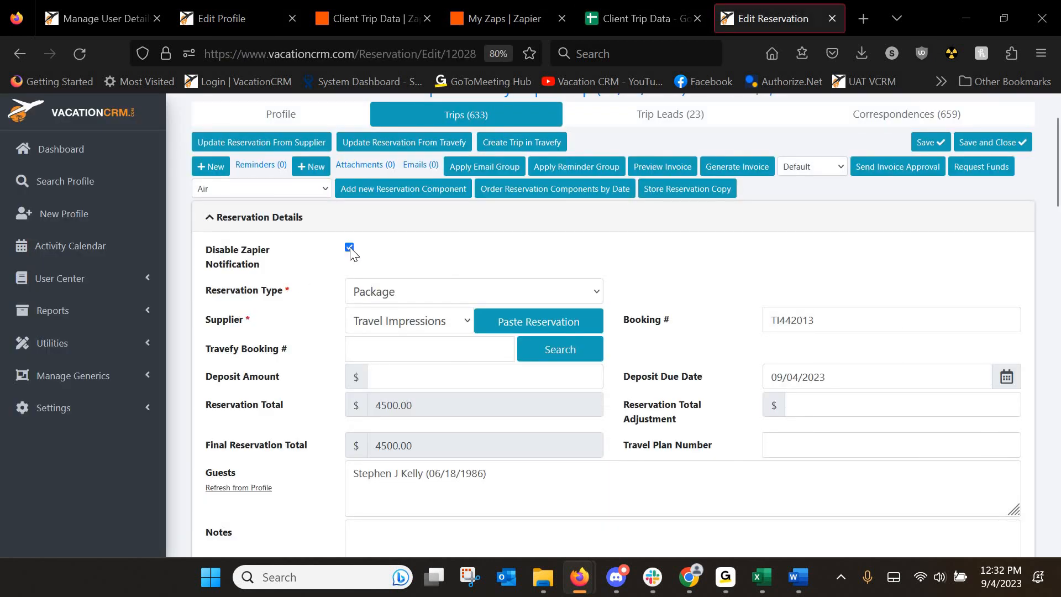
left_click(926, 151)
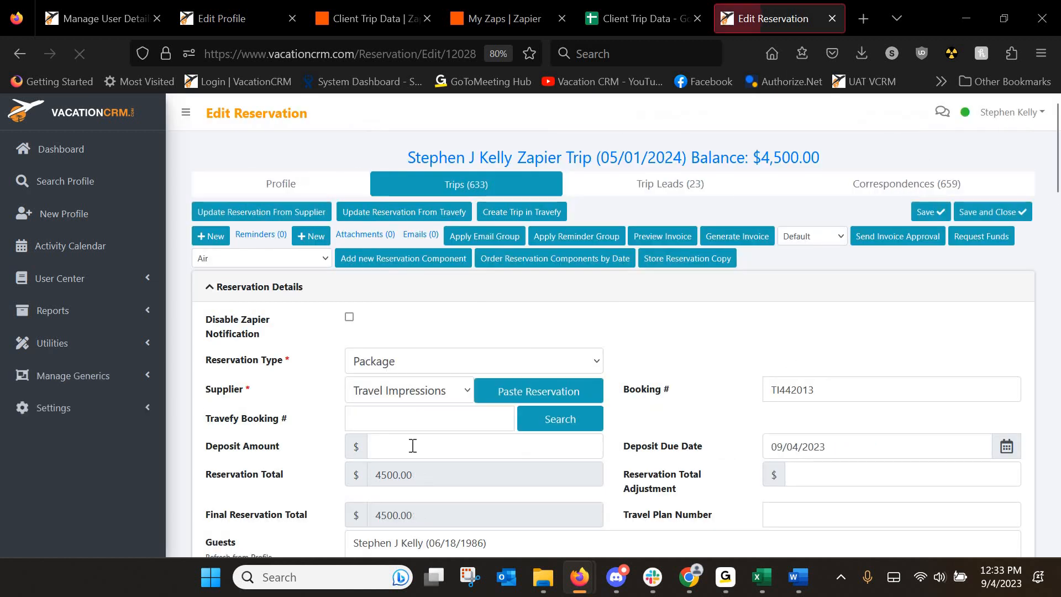
Confirm Client Trip Data gained row 2 for Zapier Trip at 4500, then re-save the reservation.
left_click(634, 19)
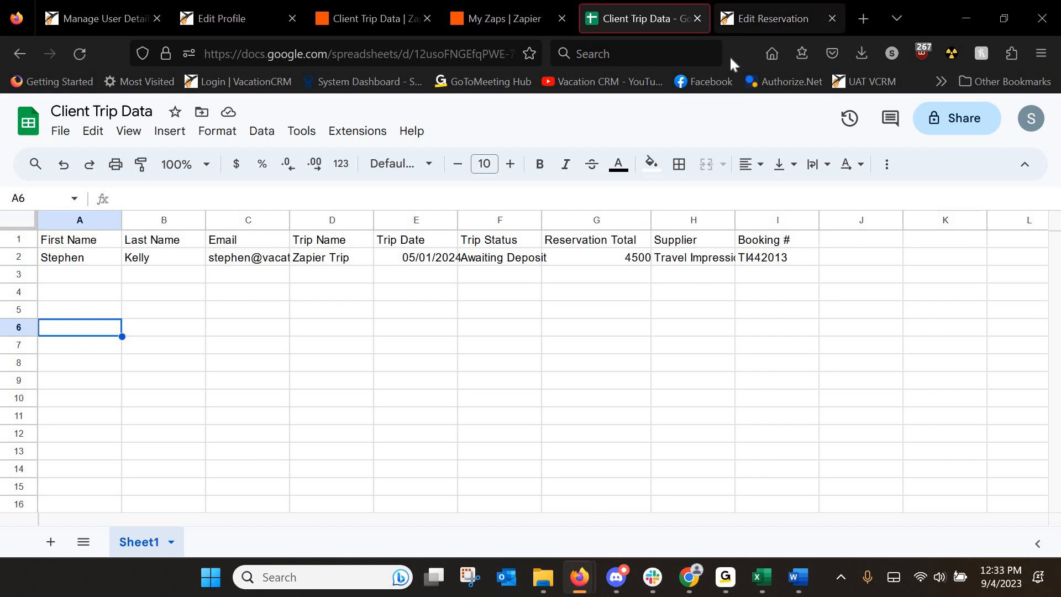
left_click(749, 12)
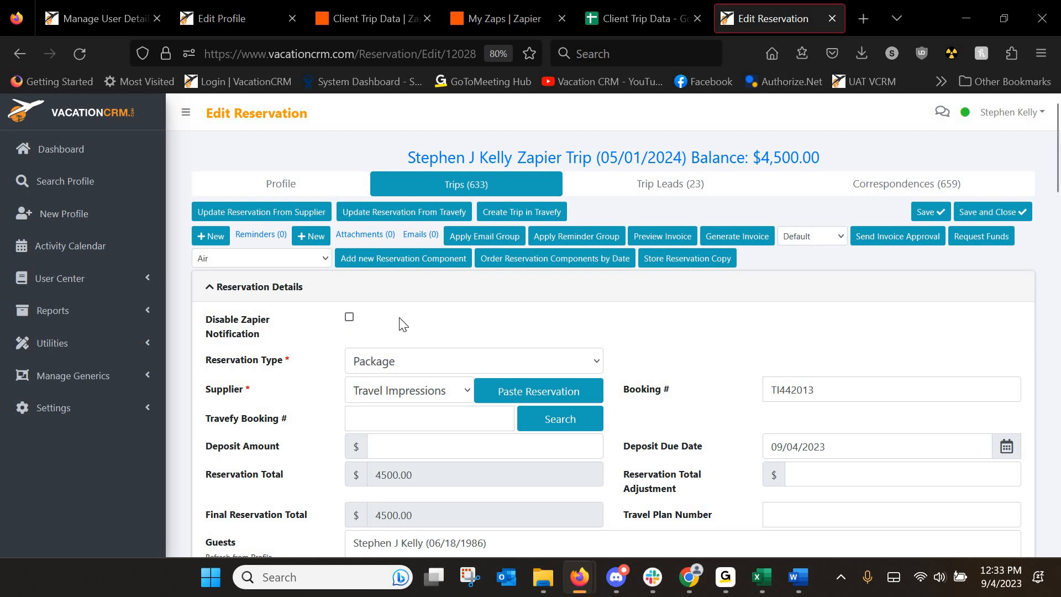
left_click(928, 212)
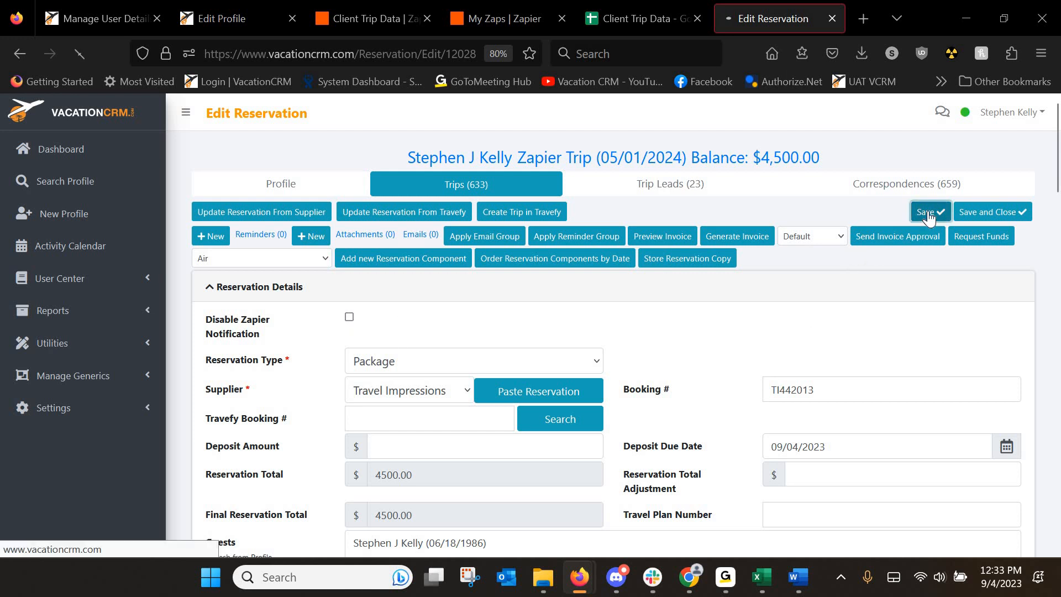
Delete the duplicate row 3 from the Client Trip Data sheet.
left_click(629, 14)
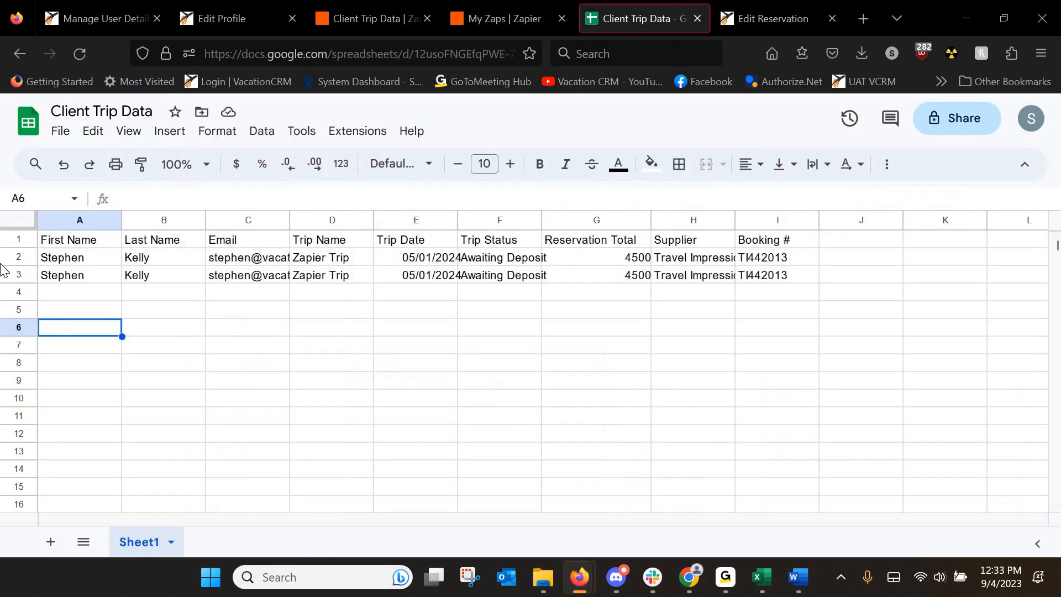
left_click(12, 275)
right_click(13, 275)
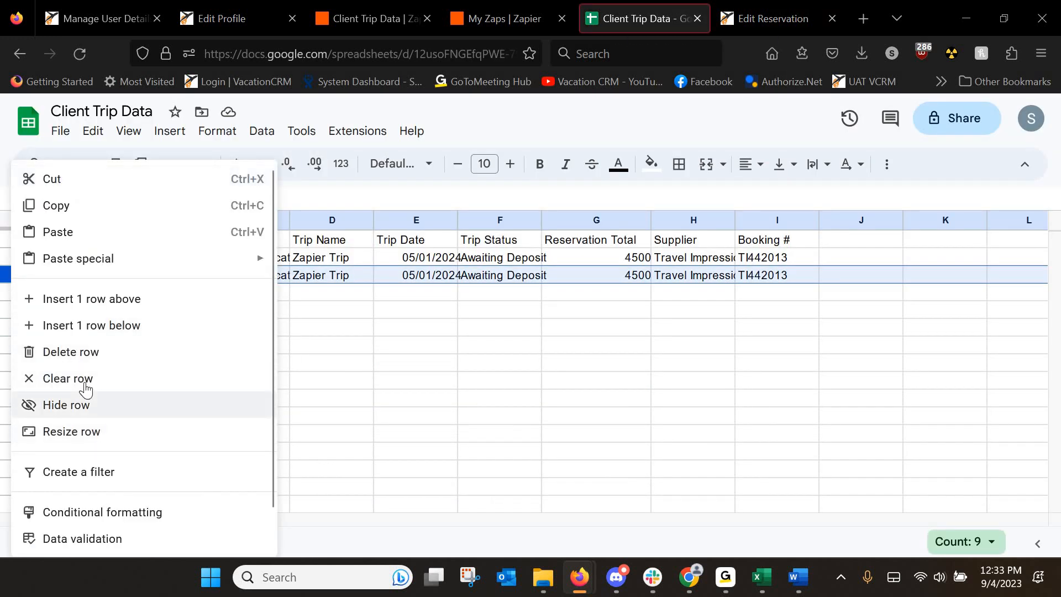
left_click(119, 345)
Disable Zapier notifications on the reservation and save and close it.
left_click(757, 10)
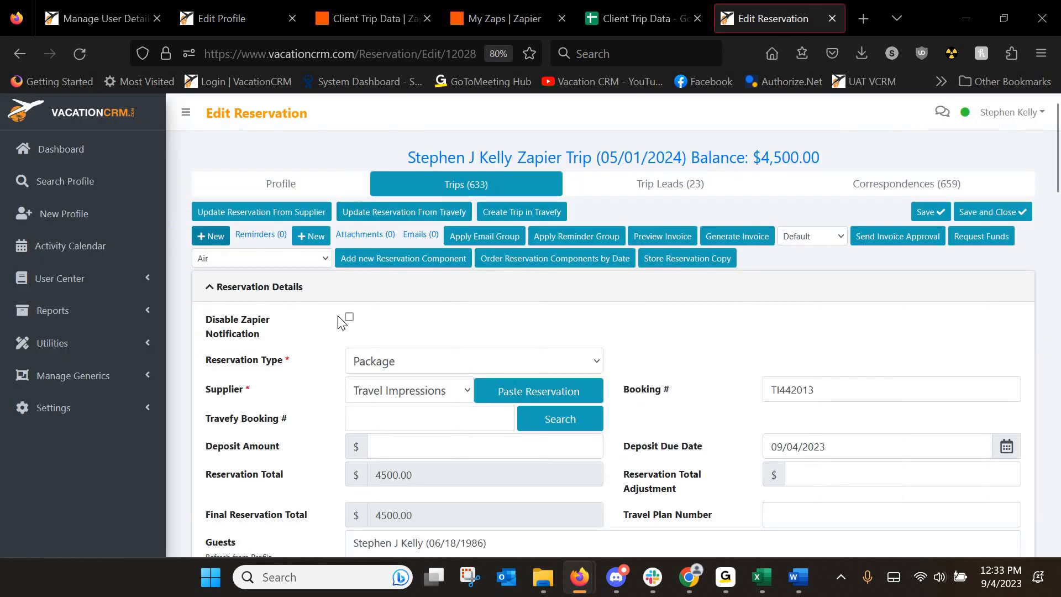
left_click(349, 317)
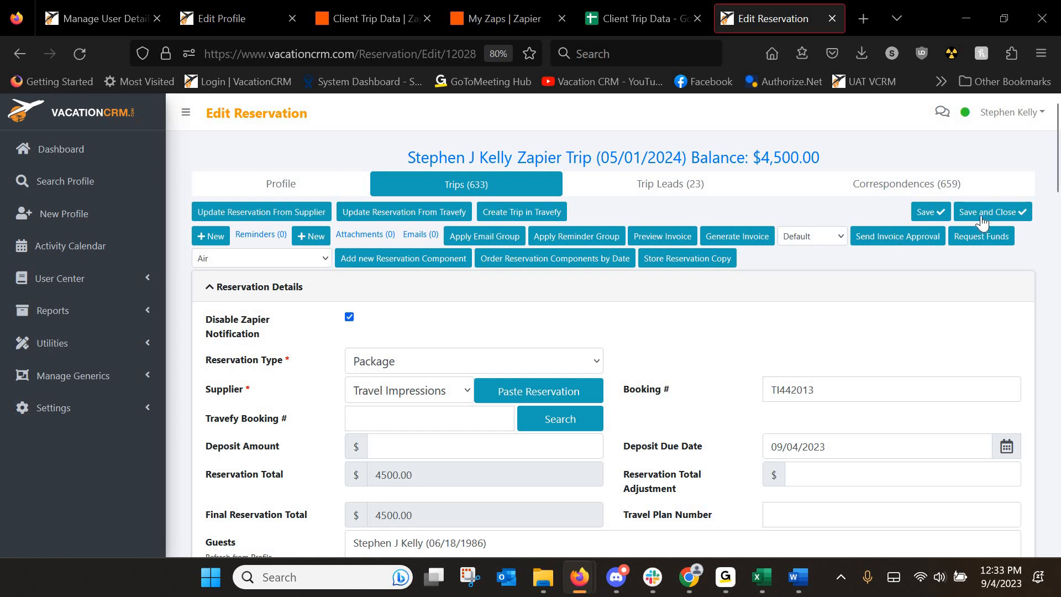
left_click(930, 212)
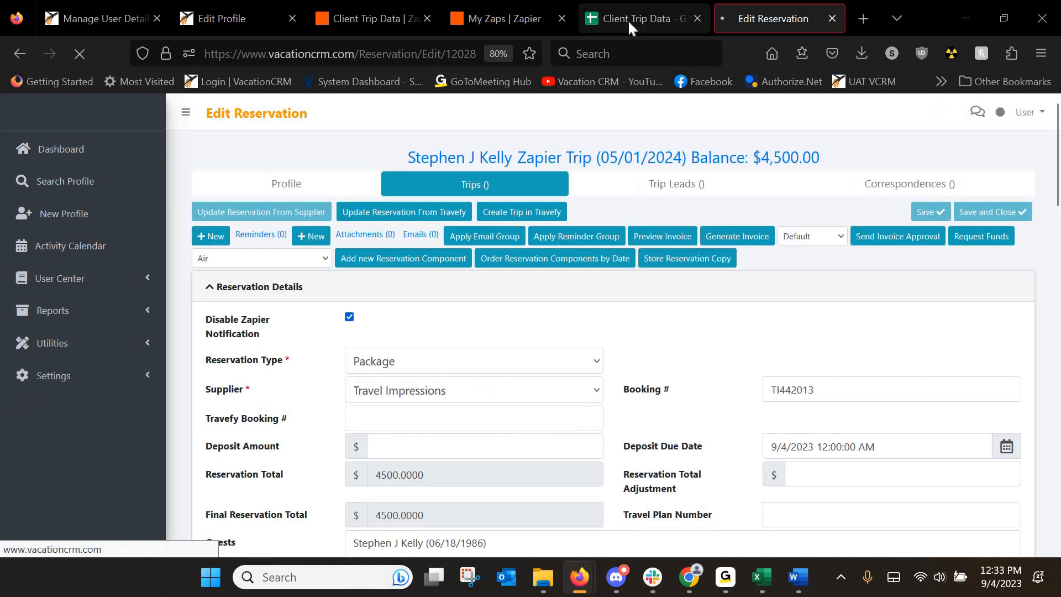
left_click(684, 12)
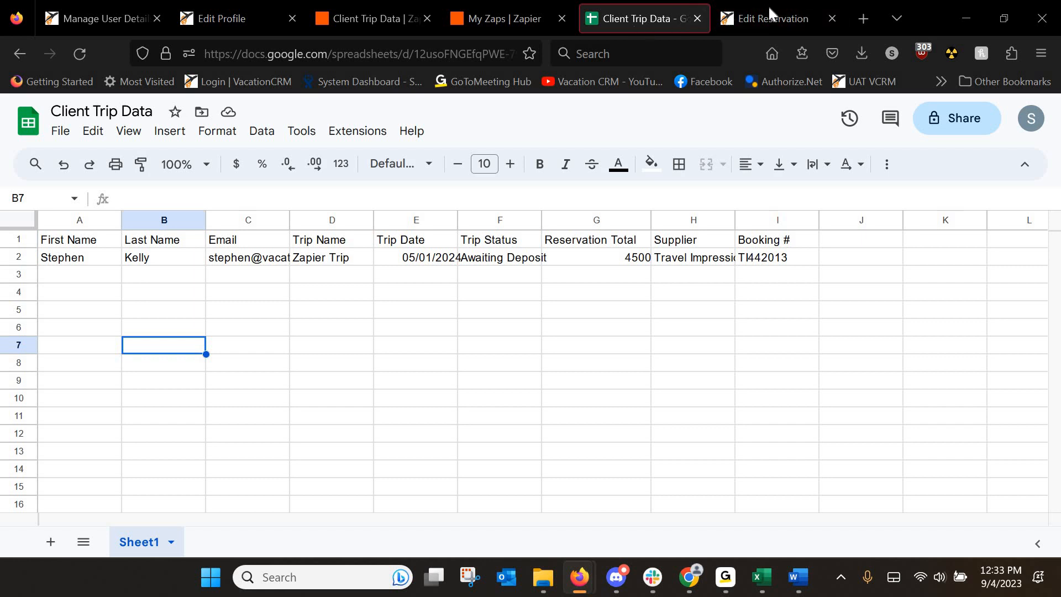
Check the reservation-edit webhook settings and the published Client Trip Data Zap, then open the test client's Edit Profile page.
left_click(112, 21)
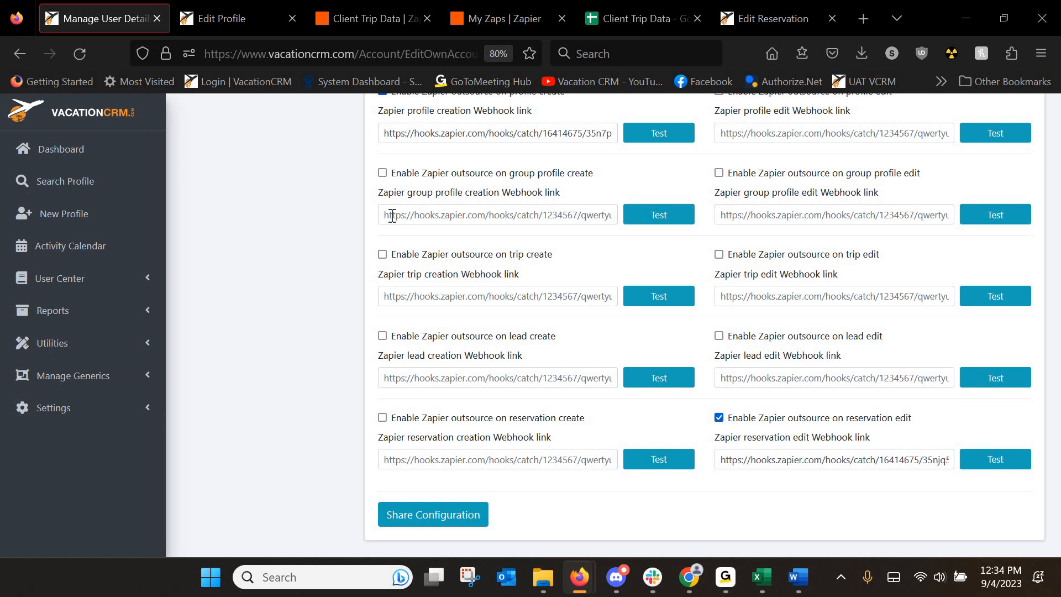
left_click(383, 11)
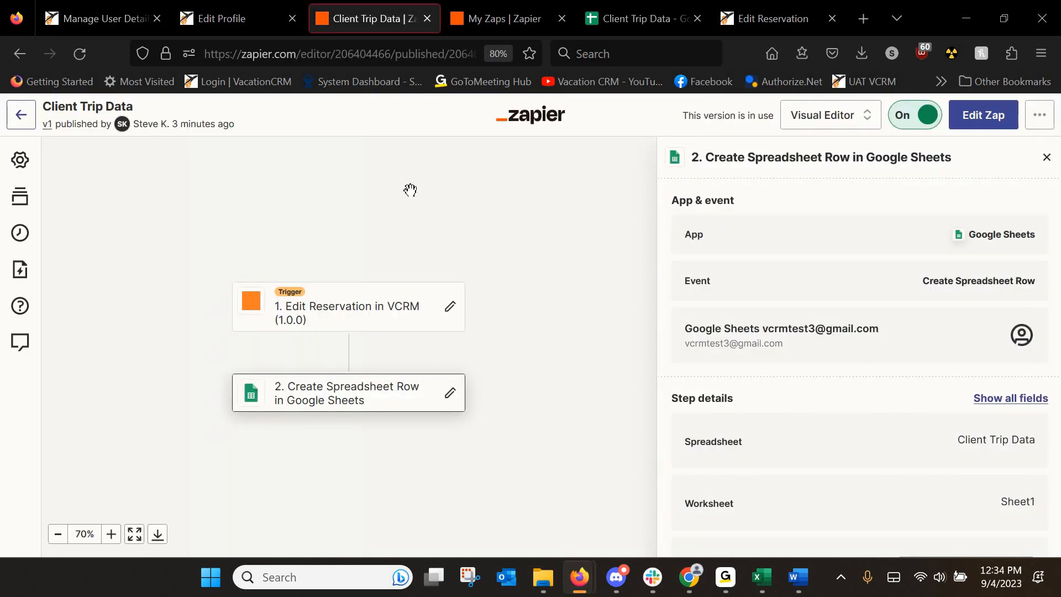
left_click(214, 17)
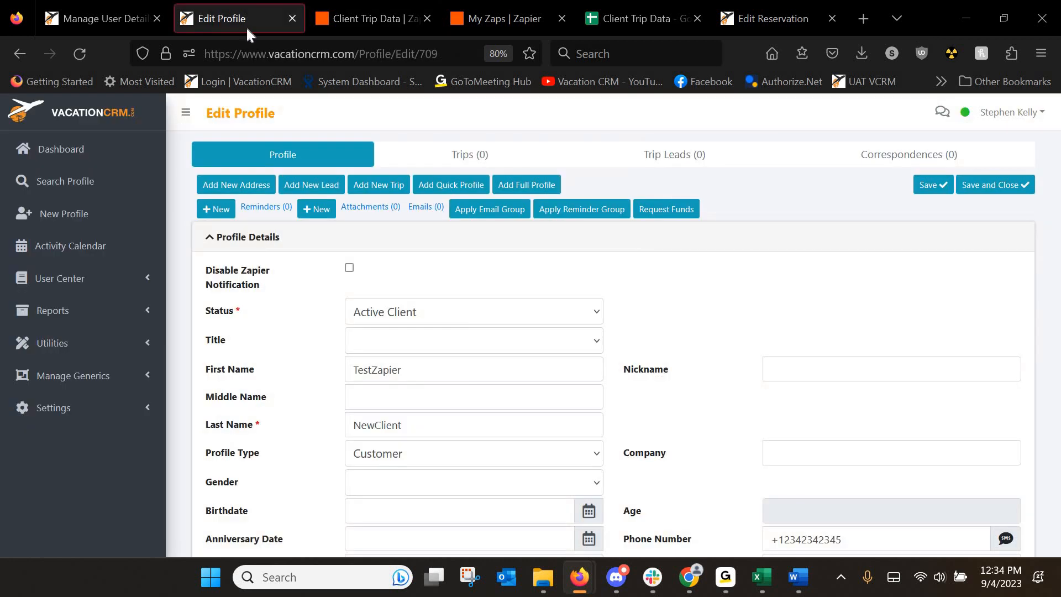
scroll(708, 403, "down", 2)
scroll(708, 404, "up", 2)
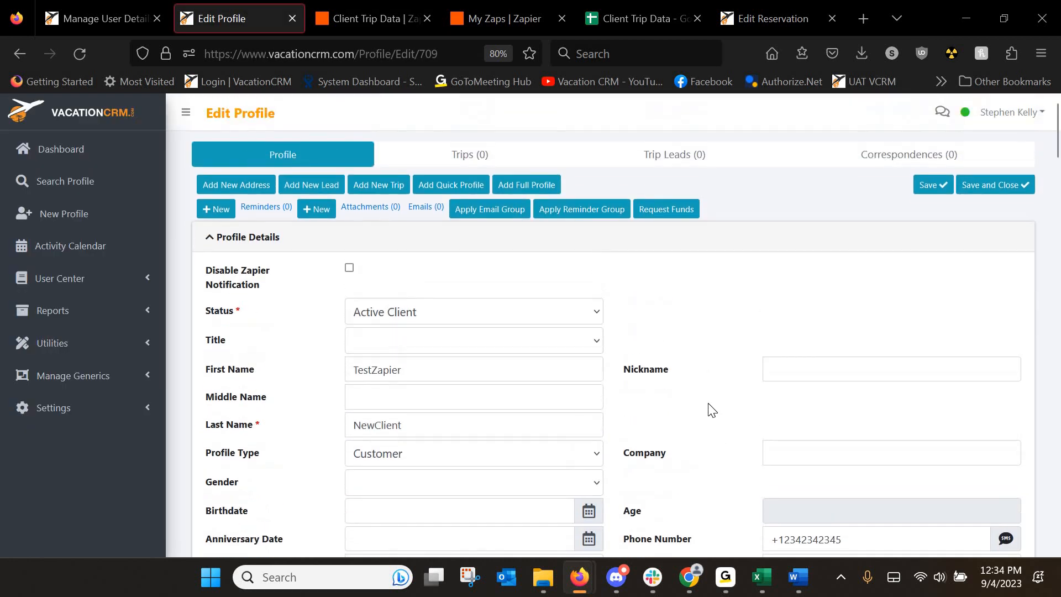